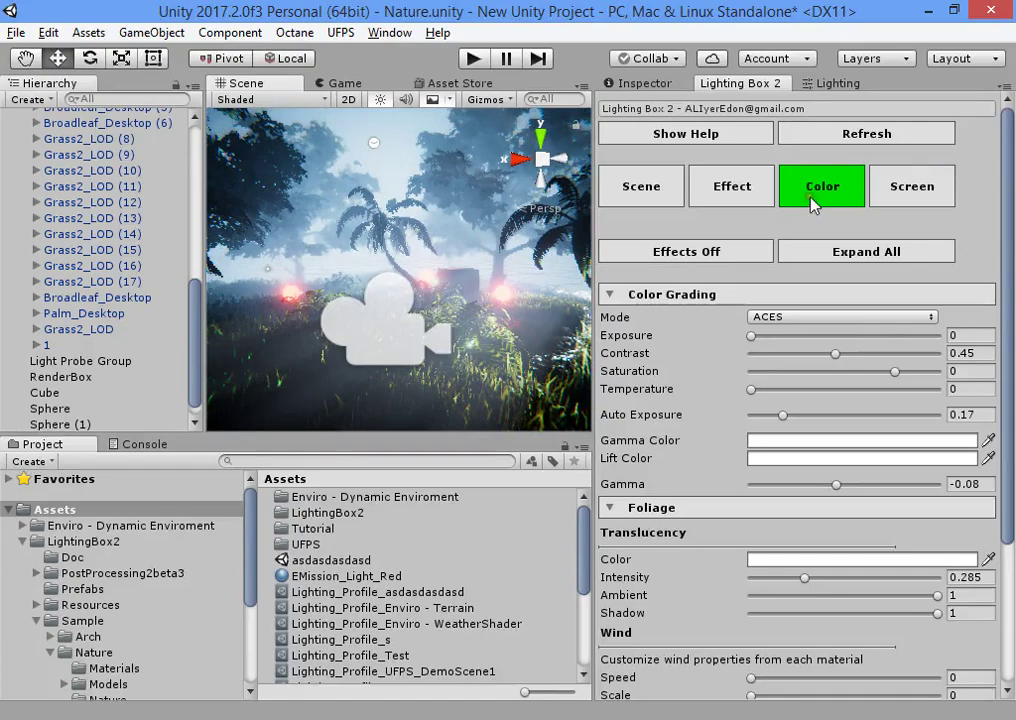
# - Adjust the scene view and toggle all Lighting Box 2 effects off and on to compare the scene's look
pyautogui.moveTo(557, 244); pyautogui.dragTo(495, 255, button='right')
pyautogui.press('w')
pyautogui.click(688, 252)
pyautogui.click(688, 252)
pyautogui.click(690, 252)
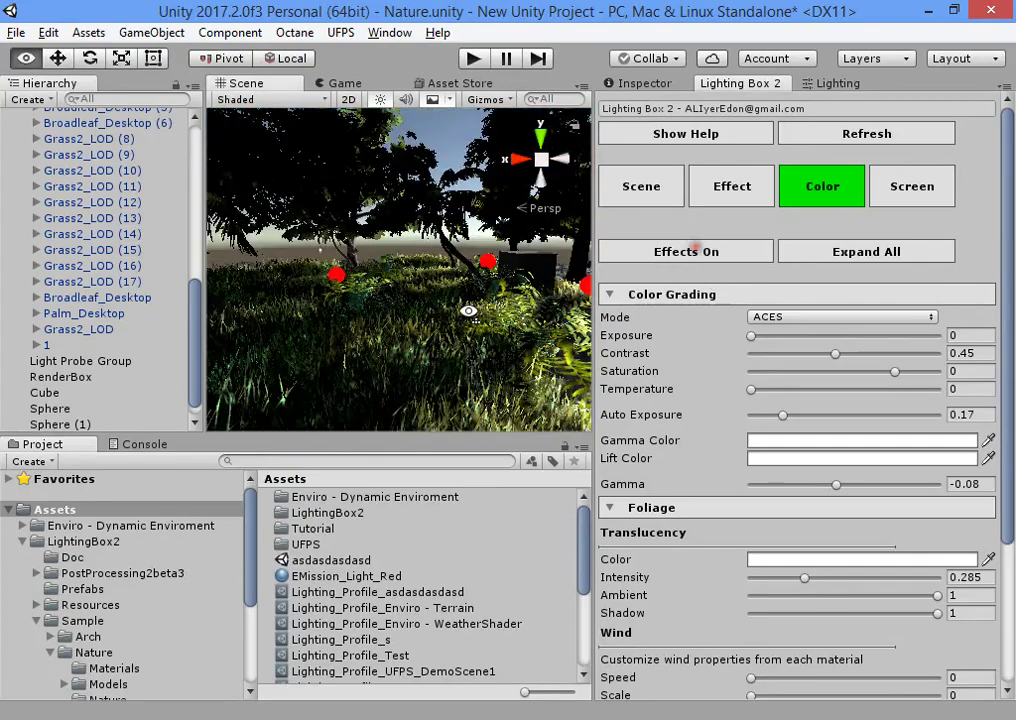
pyautogui.click(684, 252)
pyautogui.click(690, 252)
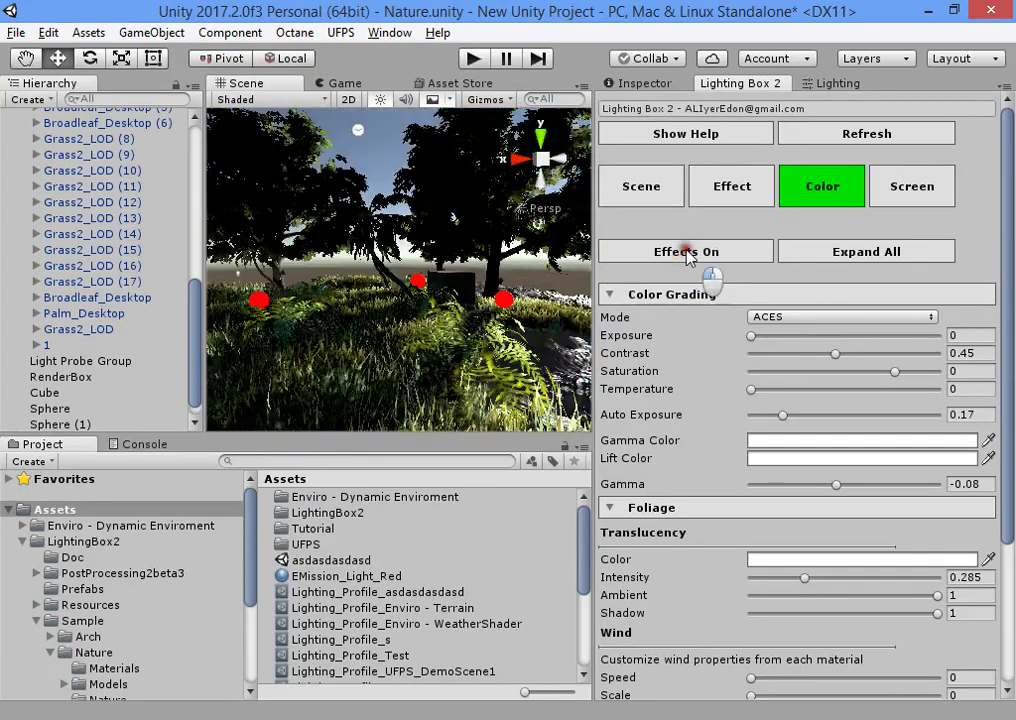
pyautogui.click(688, 252)
pyautogui.click(687, 252)
pyautogui.click(687, 252)
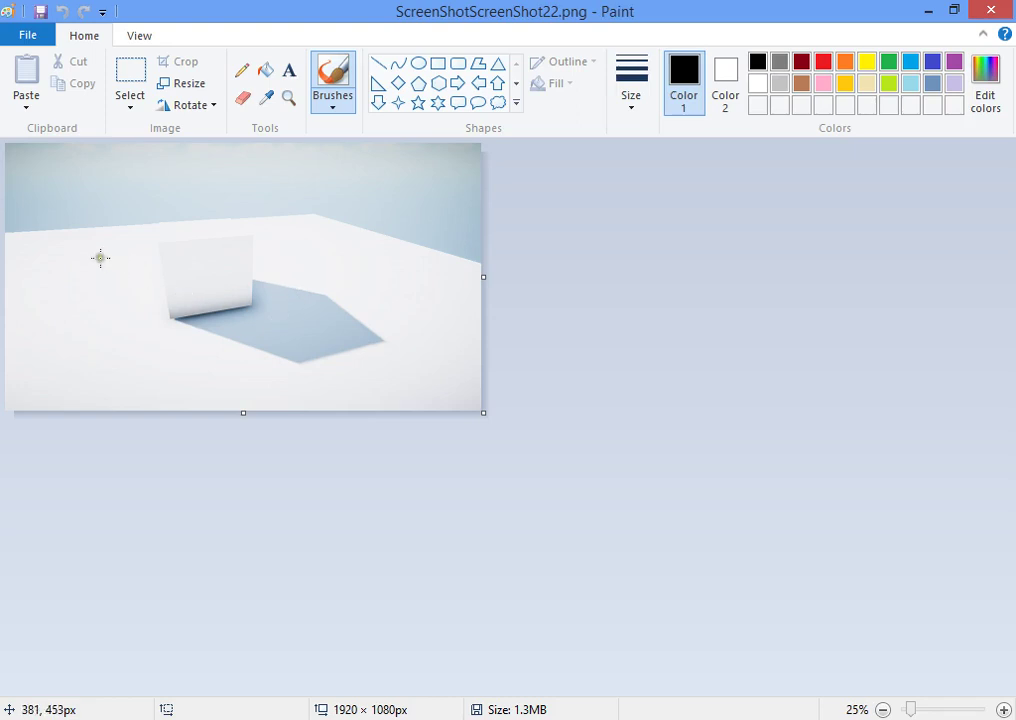
# - Add the text "Post Production" in a wide text box across the upper part of the image
pyautogui.click(289, 71)
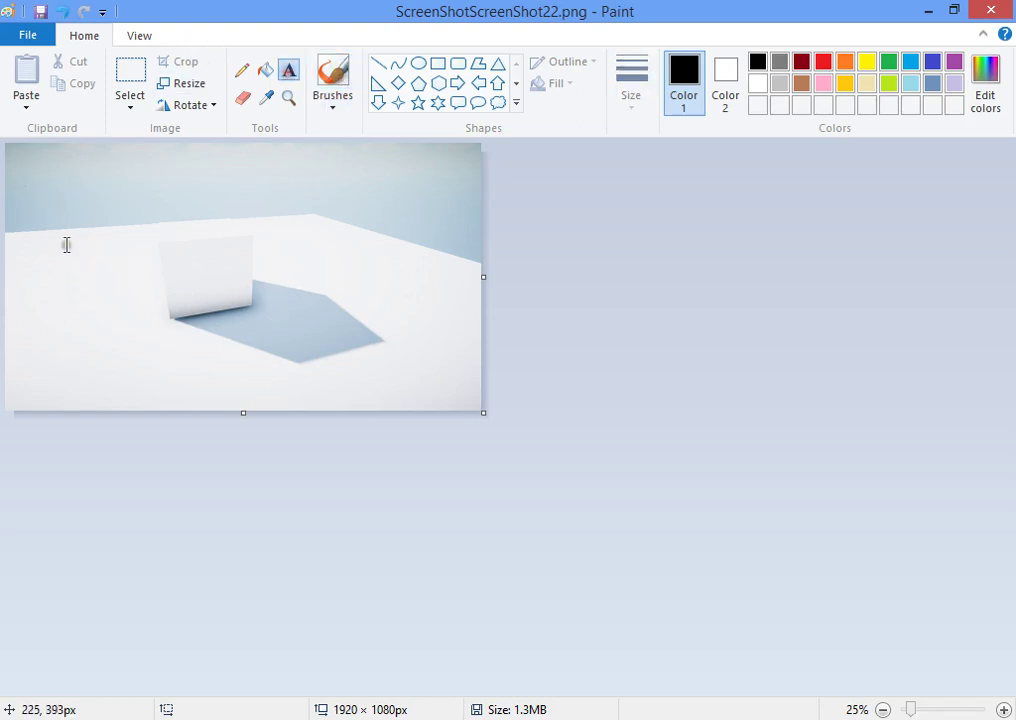
pyautogui.moveTo(44, 181); pyautogui.dragTo(406, 230)
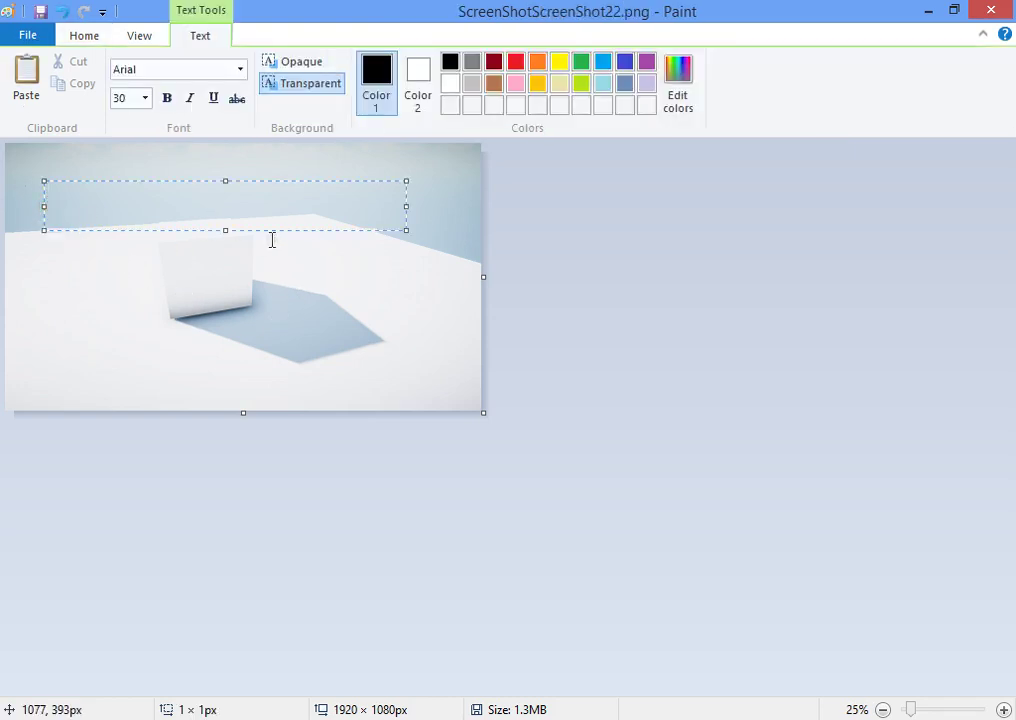
pyautogui.write('Post Production')
pyautogui.keyDown('ctrl'); pyautogui.scroll(10, 276, 232); pyautogui.keyUp('ctrl')
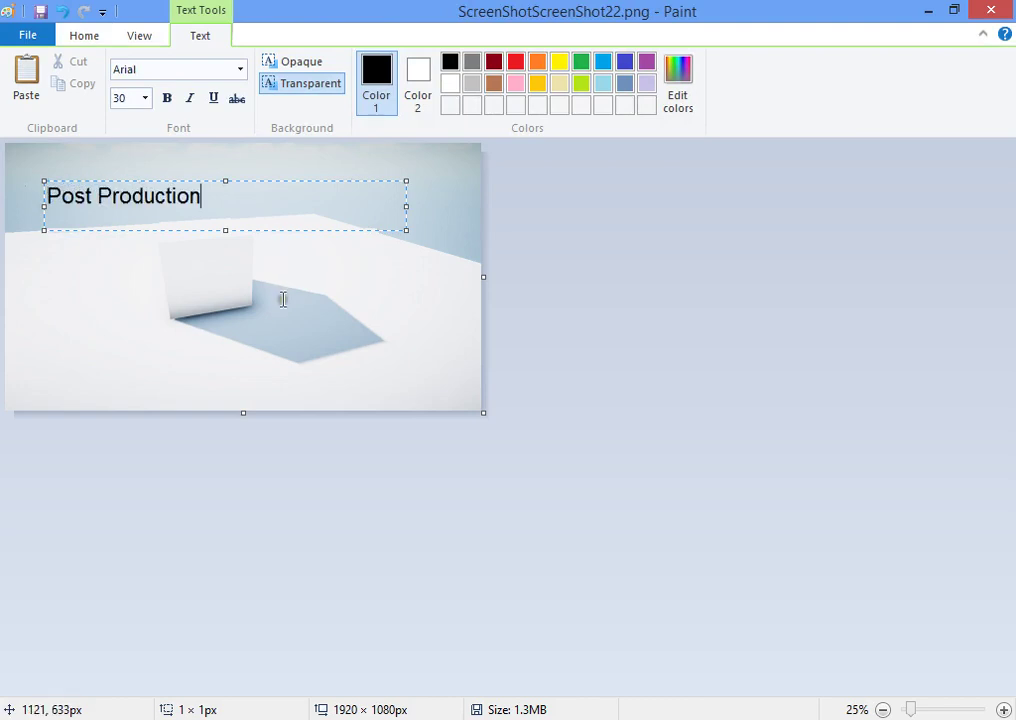
pyautogui.keyDown('ctrl'); pyautogui.scroll(4, 234, 270); pyautogui.keyUp('ctrl')
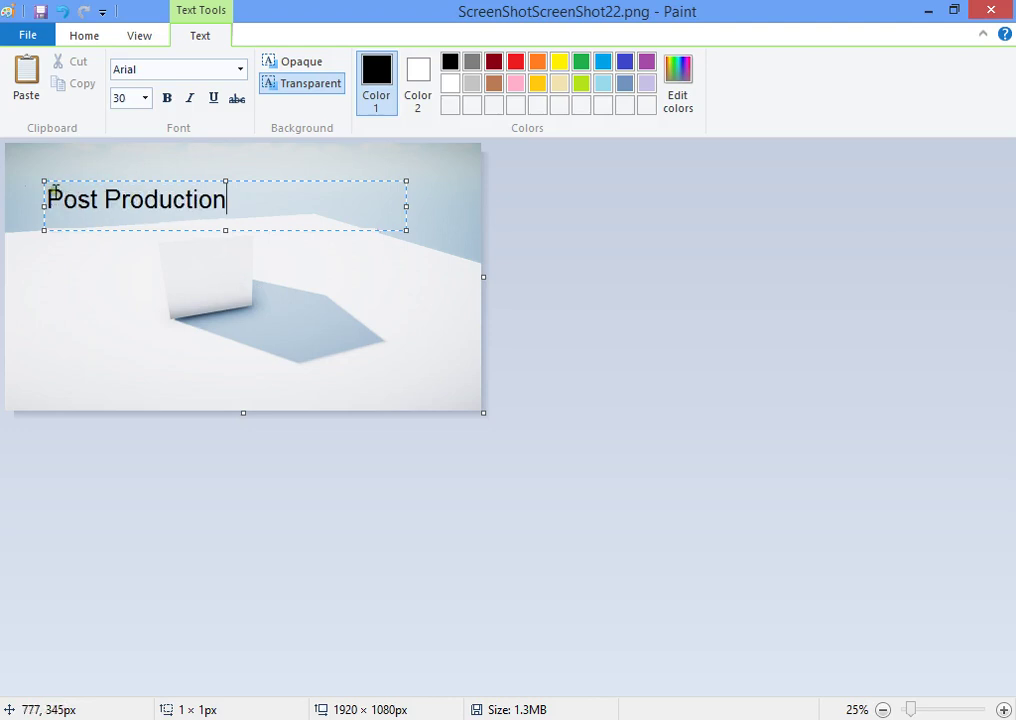
pyautogui.moveTo(48, 199); pyautogui.dragTo(146, 196)
pyautogui.click(193, 199)
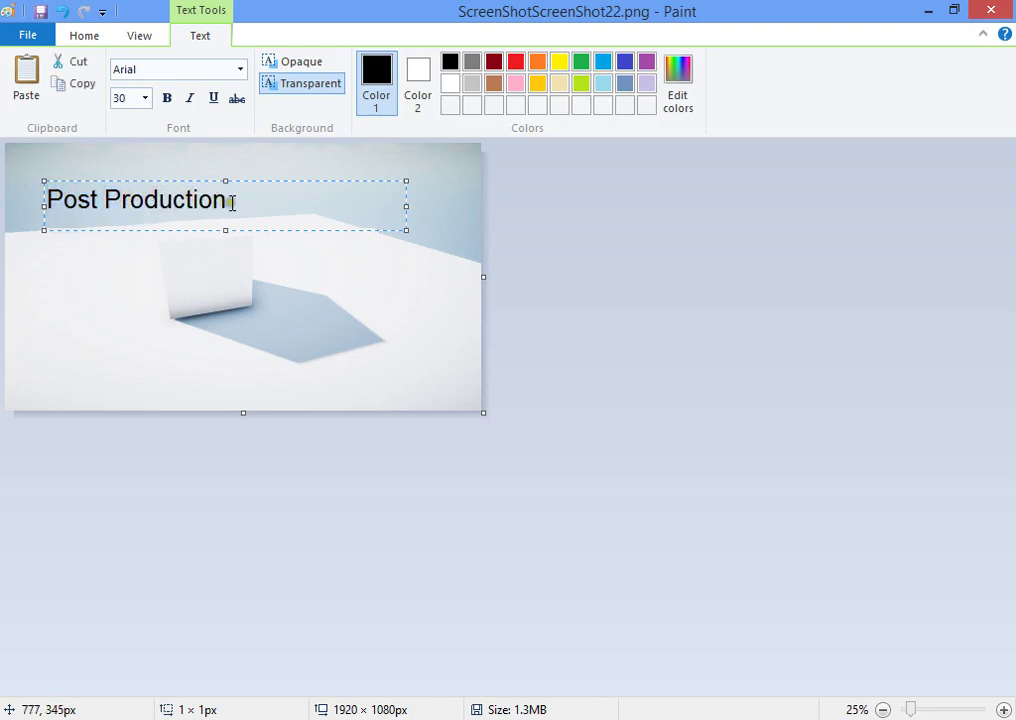
pyautogui.click(236, 204)
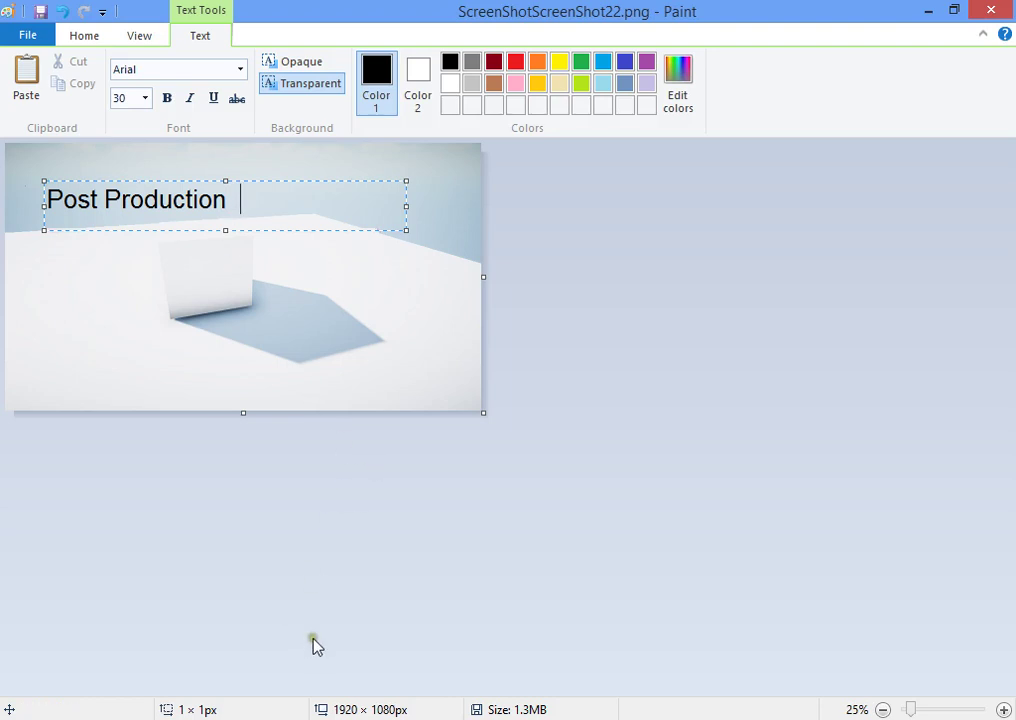
# - Switch back to Unity, collapse the Scene group in the hierarchy, and show the Global Volume object's properties
pyautogui.click(297, 718)
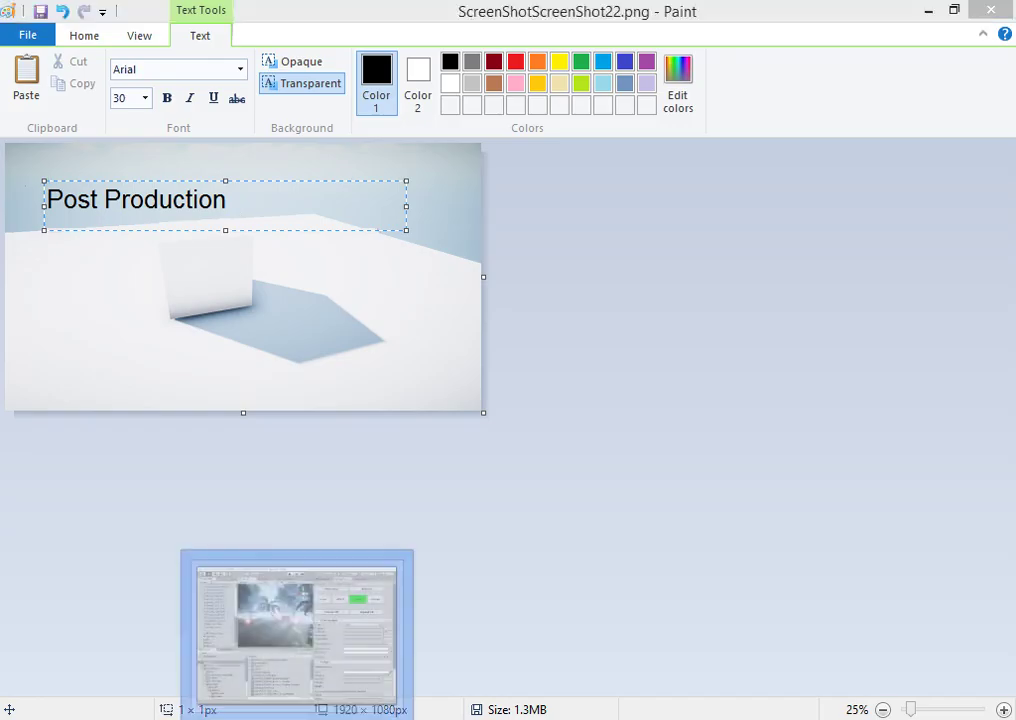
pyautogui.click(297, 690)
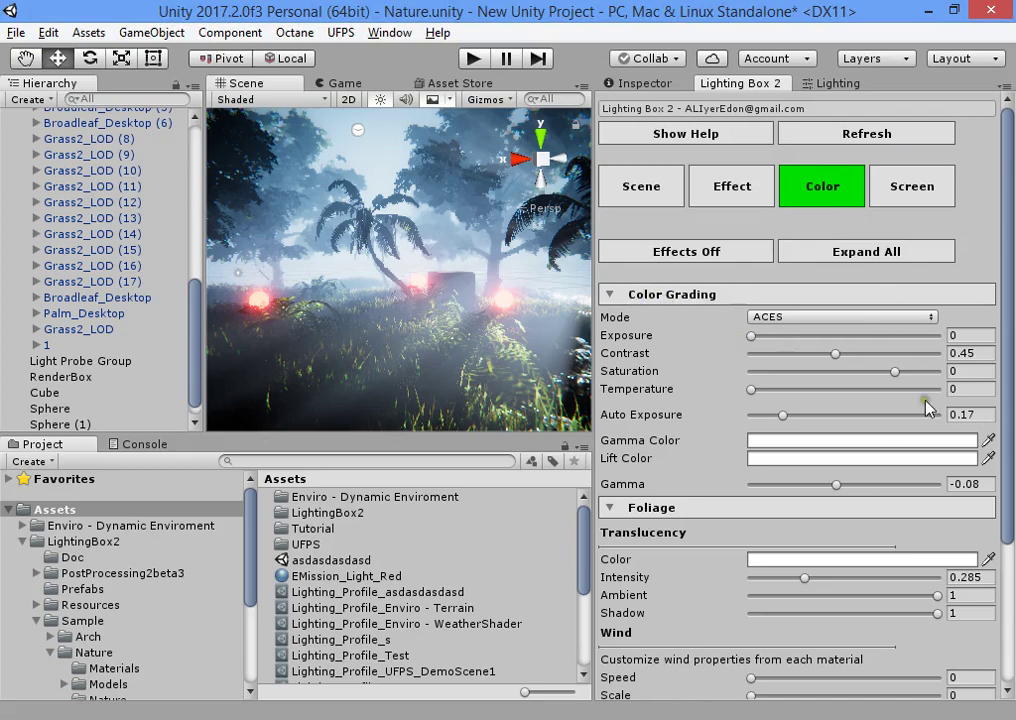
pyautogui.scroll(-3, 851, 487)
pyautogui.scroll(3, 851, 487)
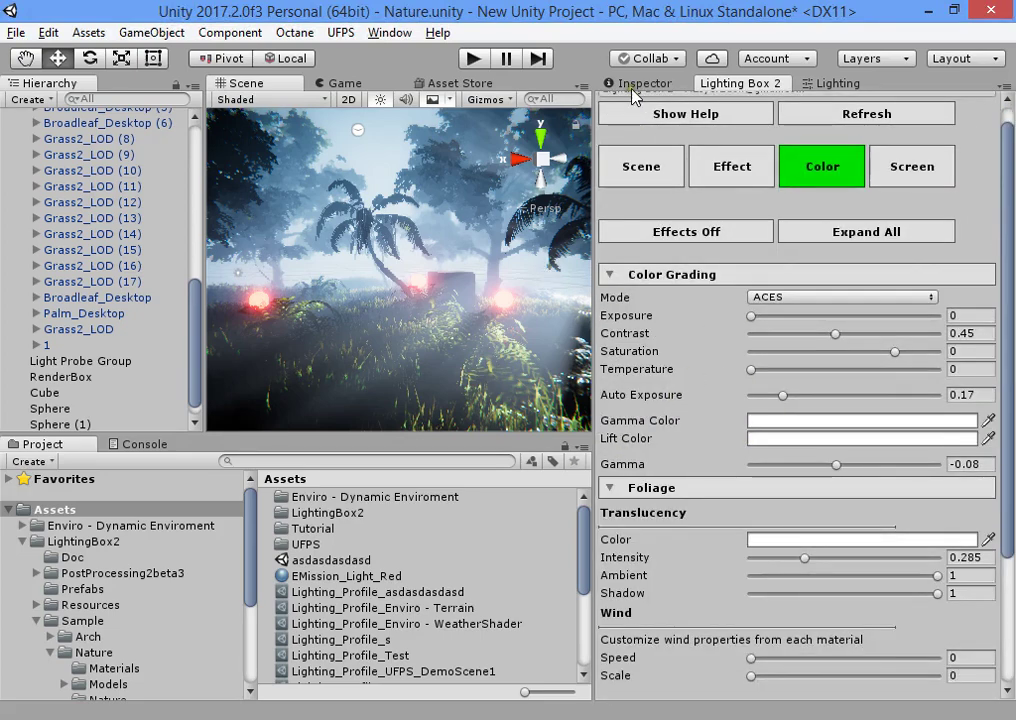
pyautogui.scroll(-1, 100, 358)
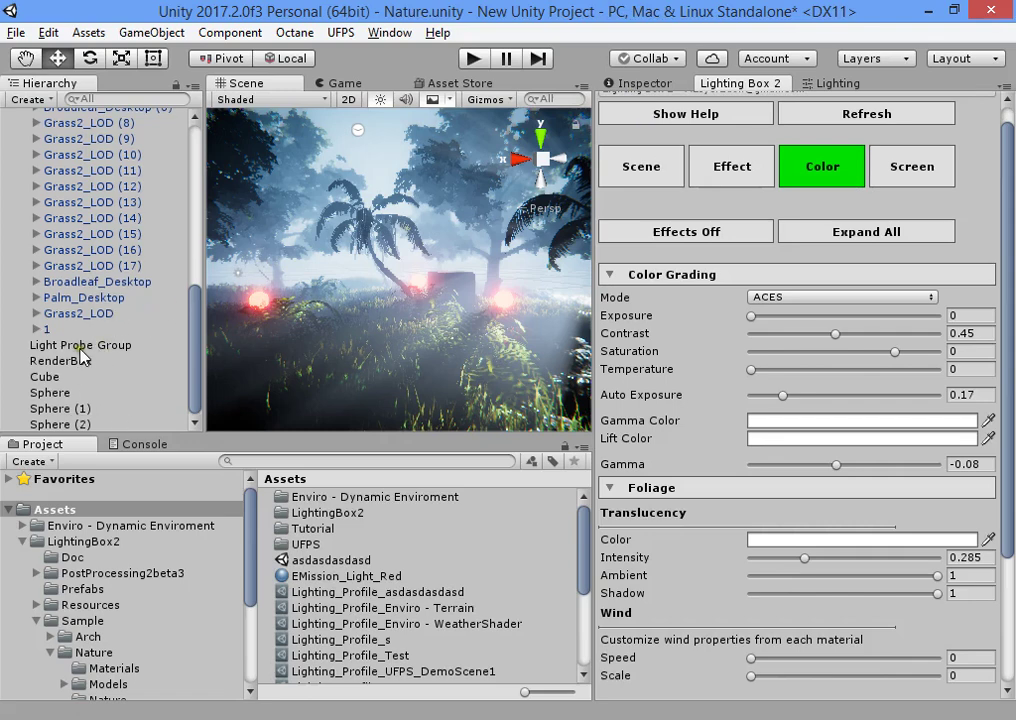
pyautogui.scroll(5, 103, 370)
pyautogui.scroll(3, 103, 370)
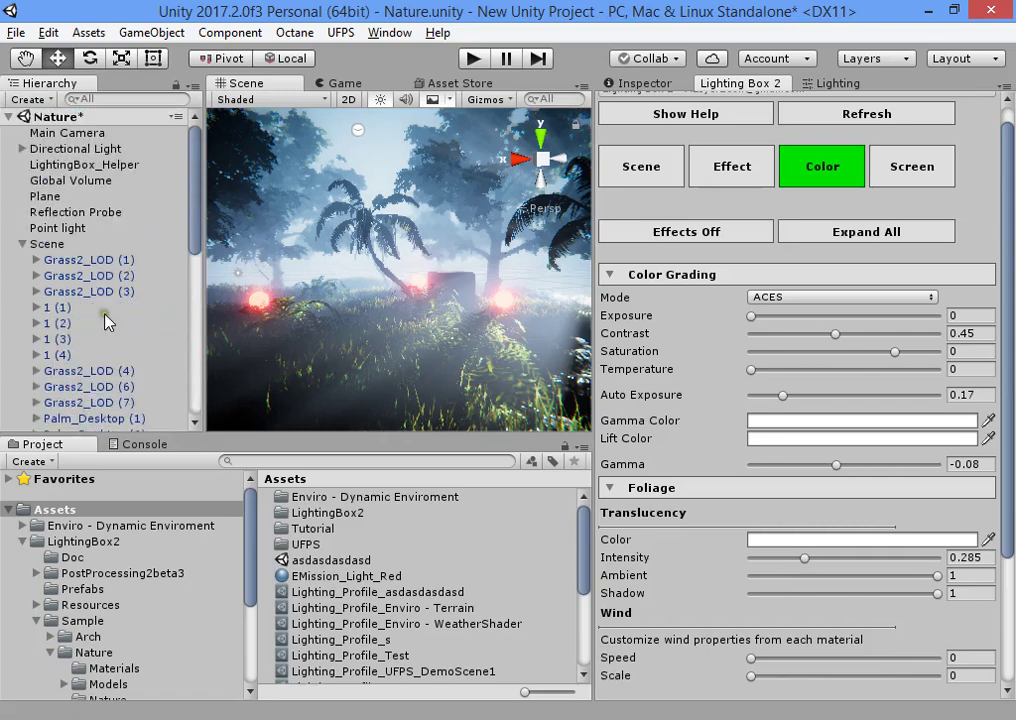
pyautogui.click(22, 244)
pyautogui.click(105, 180)
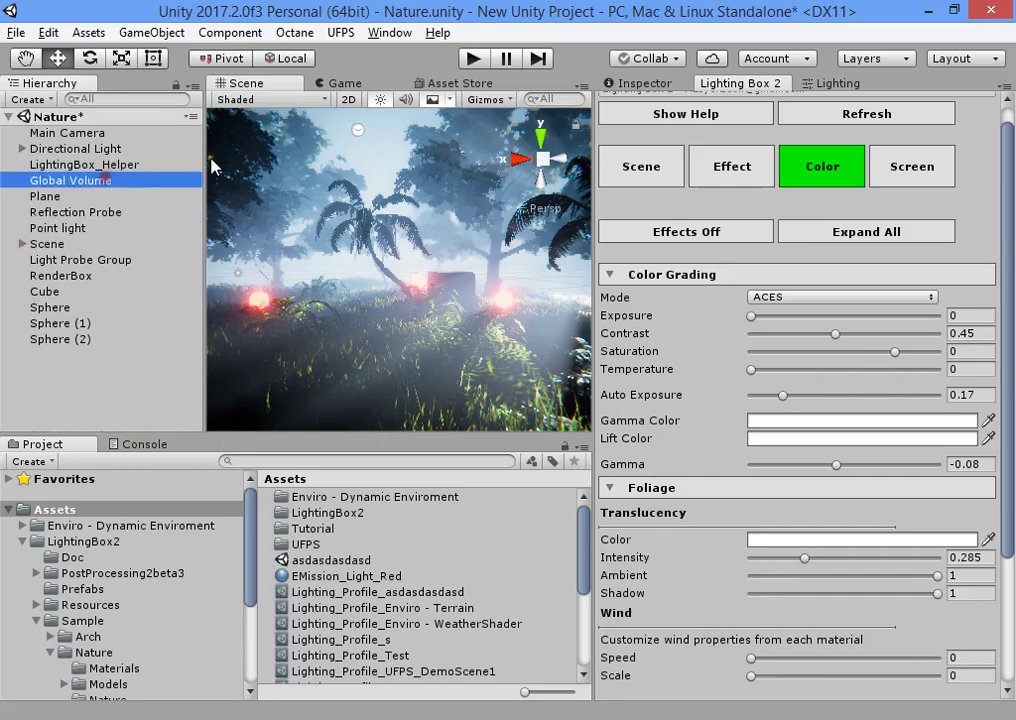
pyautogui.click(642, 83)
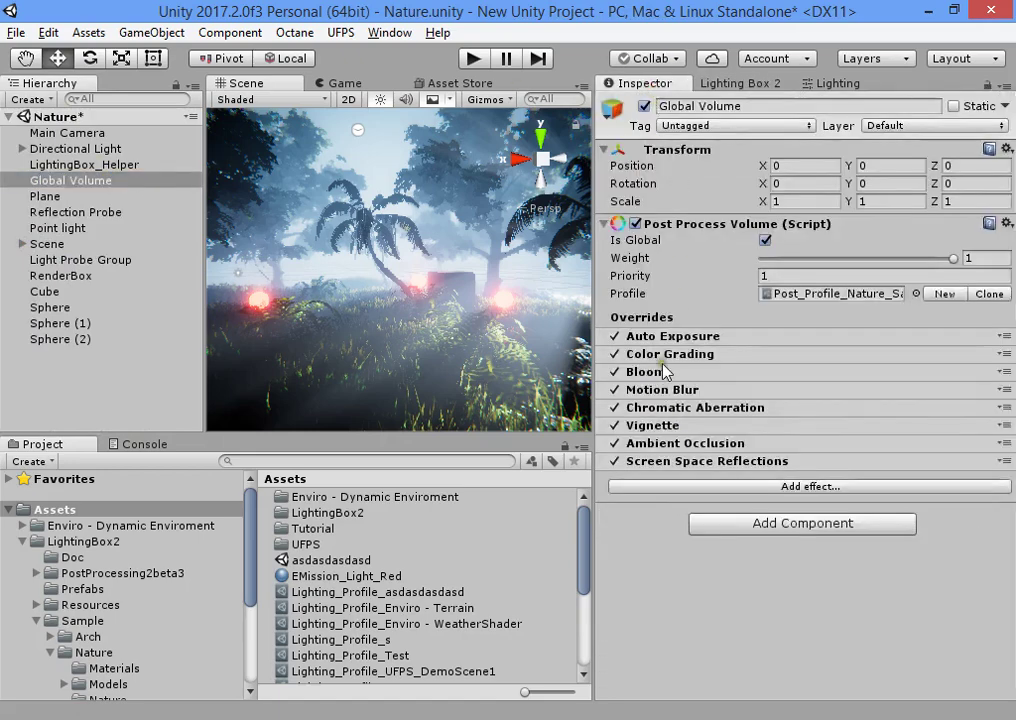
# - Expand the Color Grading override of the Post Process Volume and examine its tonemapping, tone, trackball and grading curve settings
pyautogui.click(700, 355)
pyautogui.scroll(-5, 717, 375)
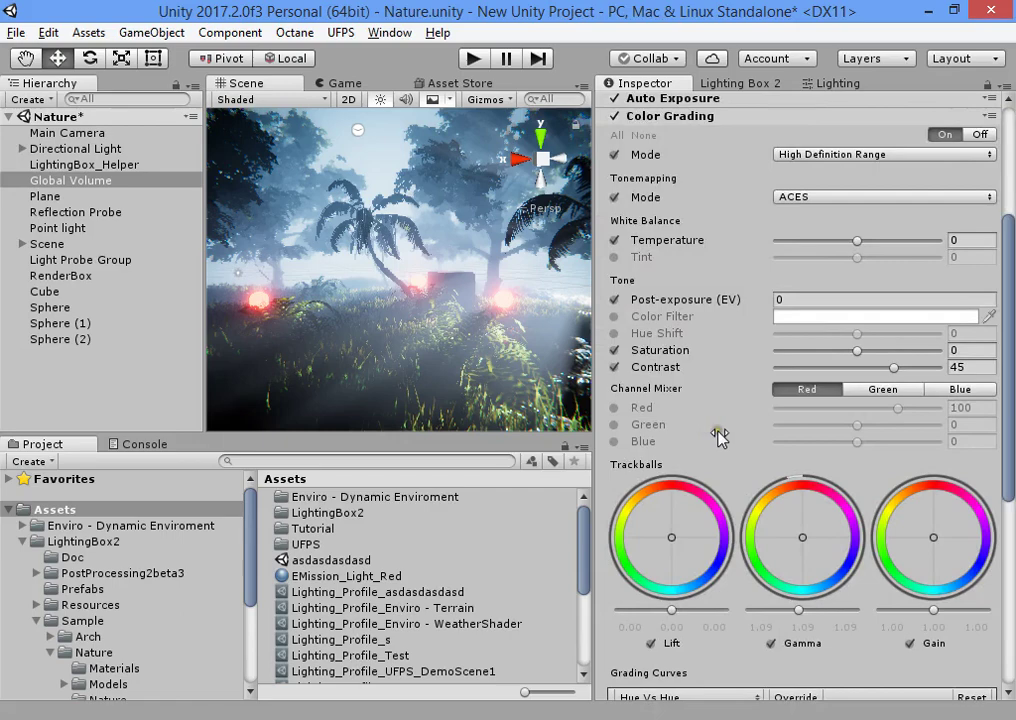
pyautogui.scroll(5, 760, 430)
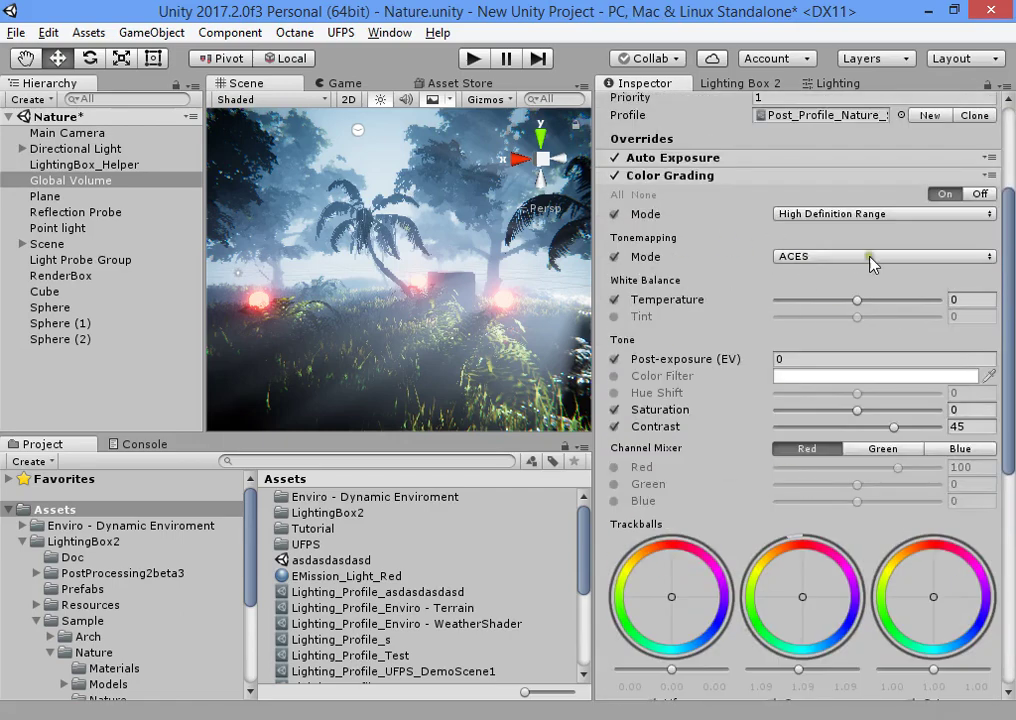
pyautogui.scroll(2, 870, 262)
pyautogui.scroll(-6, 789, 288)
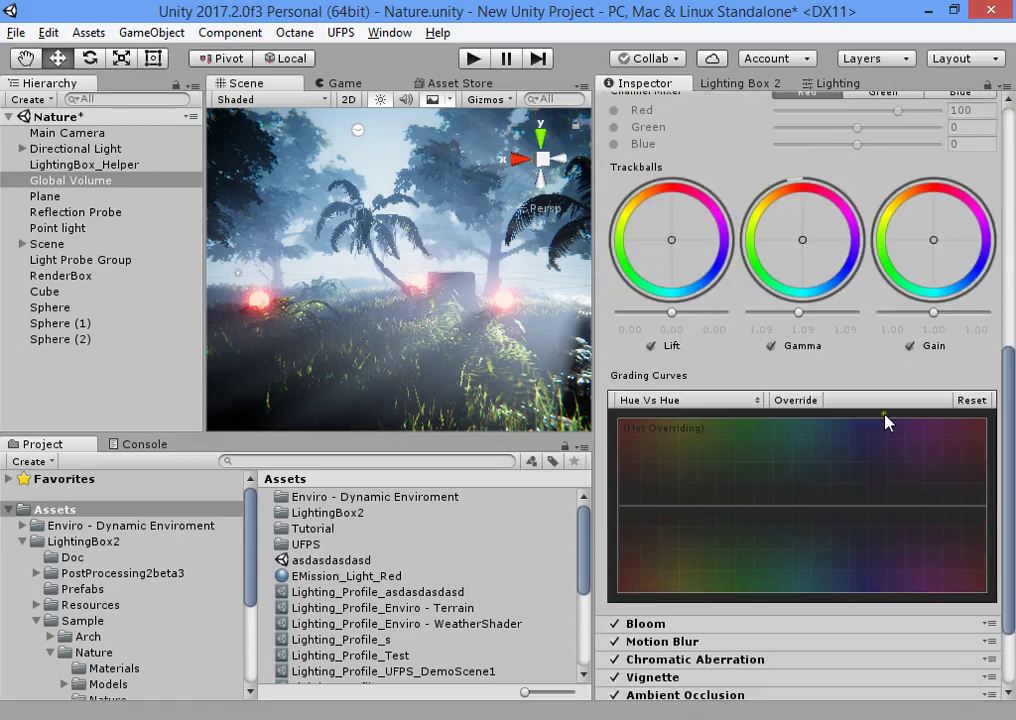
pyautogui.scroll(6, 885, 421)
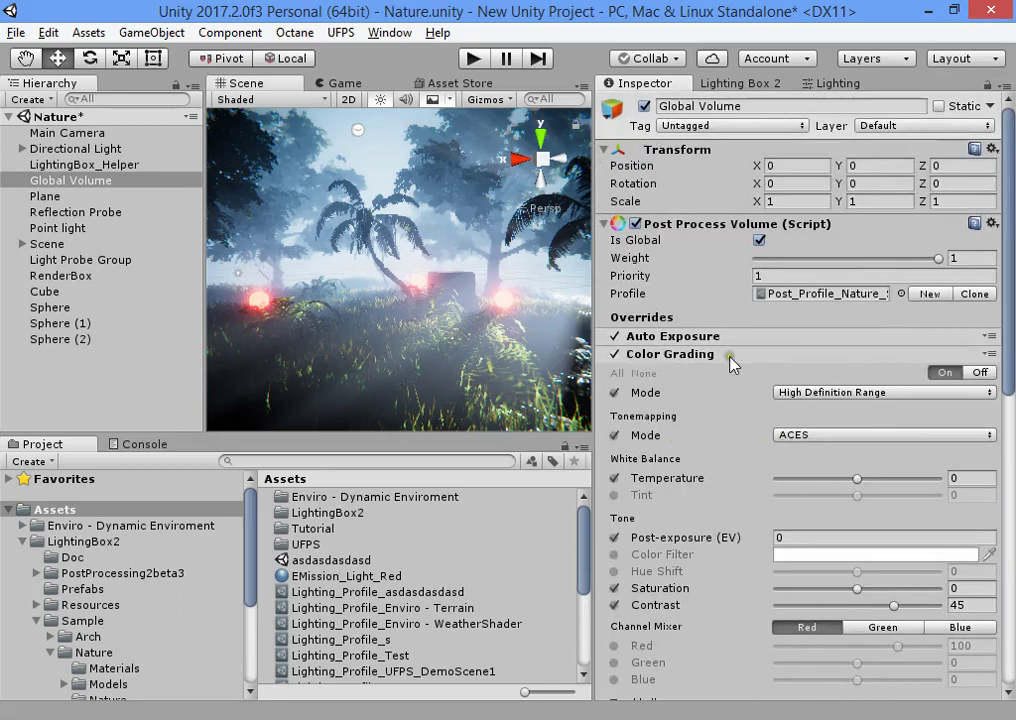
pyautogui.scroll(-6, 798, 551)
pyautogui.scroll(6, 765, 500)
# - Raise the Color Grading exposure in Lighting Box 2 and try an Exposure adjustment of +0.46 on Layer 1 in Photoshop
pyautogui.click(776, 85)
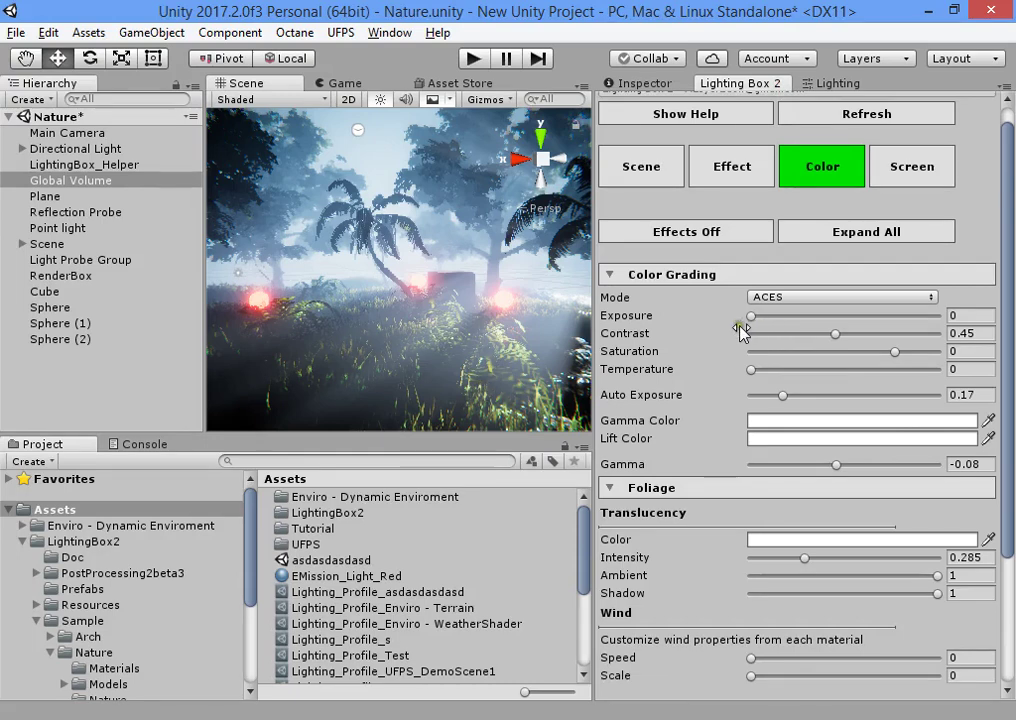
pyautogui.moveTo(754, 315); pyautogui.dragTo(783, 315)
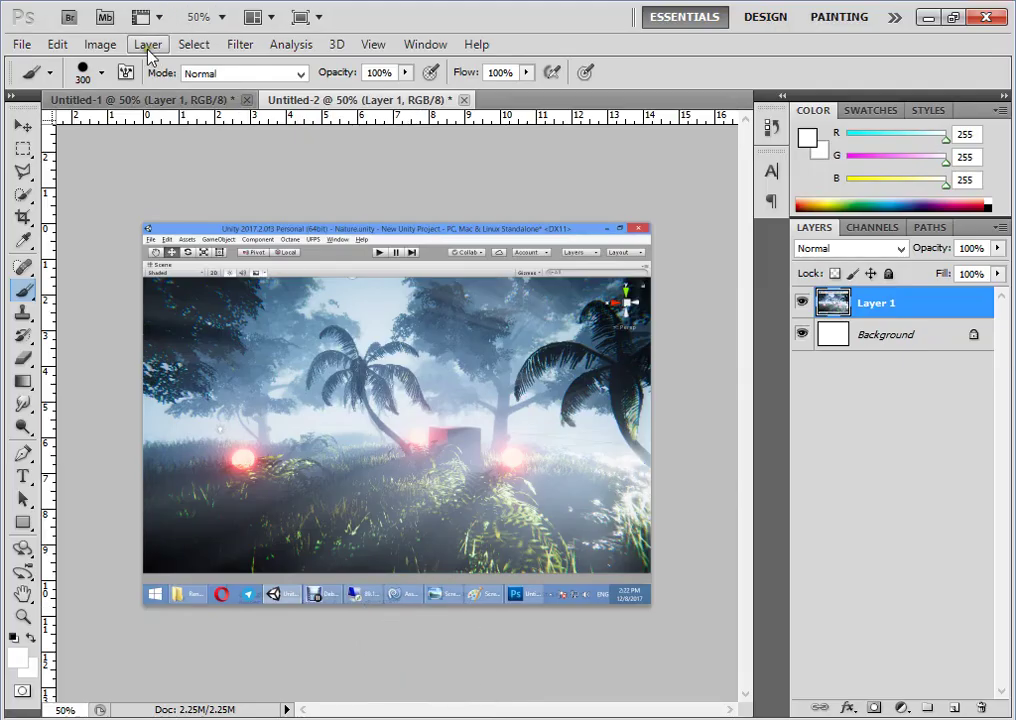
pyautogui.click(100, 44)
pyautogui.moveTo(152, 93)
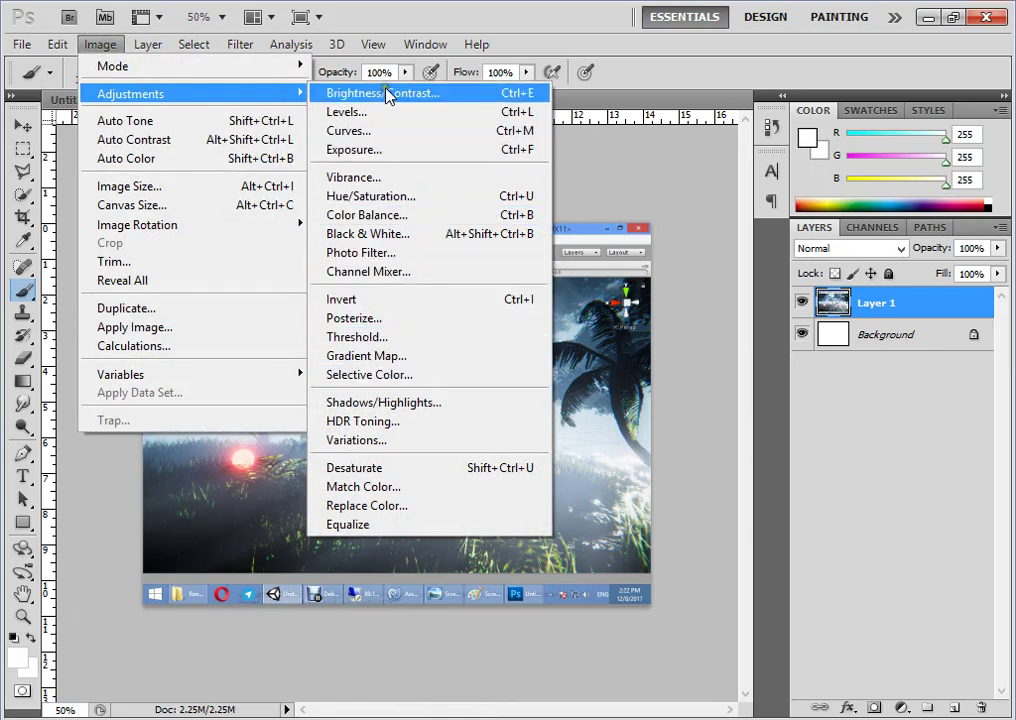
pyautogui.click(353, 152)
pyautogui.moveTo(700, 187)
pyautogui.mouseDown()
pyautogui.moveTo(778, 176)
pyautogui.moveTo(696, 186)
pyautogui.moveTo(717, 181)
pyautogui.moveTo(707, 182)
pyautogui.mouseUp()
# - Set the Lighting Box 2 exposure to 0.35 in Unity and try an Exposure adjustment of +0.19 on Layer 1 in Photoshop
pyautogui.click(280, 718)
pyautogui.moveTo(782, 337)
pyautogui.mouseDown()
pyautogui.moveTo(762, 337)
pyautogui.moveTo(807, 335)
pyautogui.moveTo(730, 332)
pyautogui.moveTo(820, 338)
pyautogui.moveTo(740, 333)
pyautogui.moveTo(815, 320)
pyautogui.moveTo(728, 332)
pyautogui.moveTo(777, 333)
pyautogui.mouseUp()
pyautogui.click(753, 716)
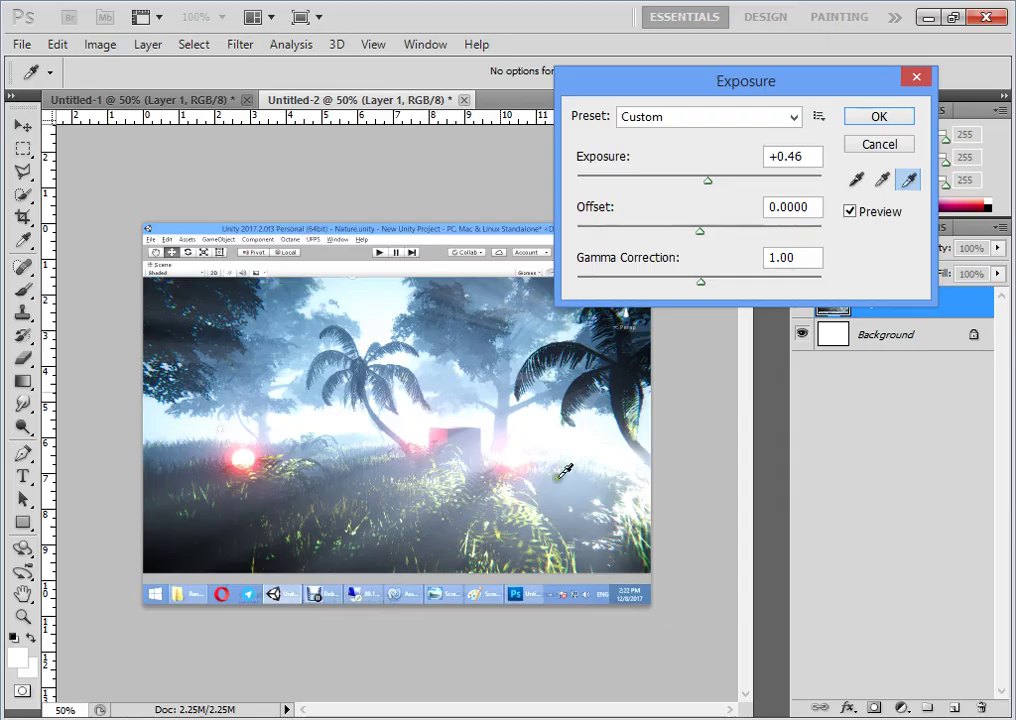
pyautogui.moveTo(713, 188)
pyautogui.mouseDown()
pyautogui.moveTo(692, 188)
pyautogui.moveTo(707, 182)
pyautogui.mouseUp()
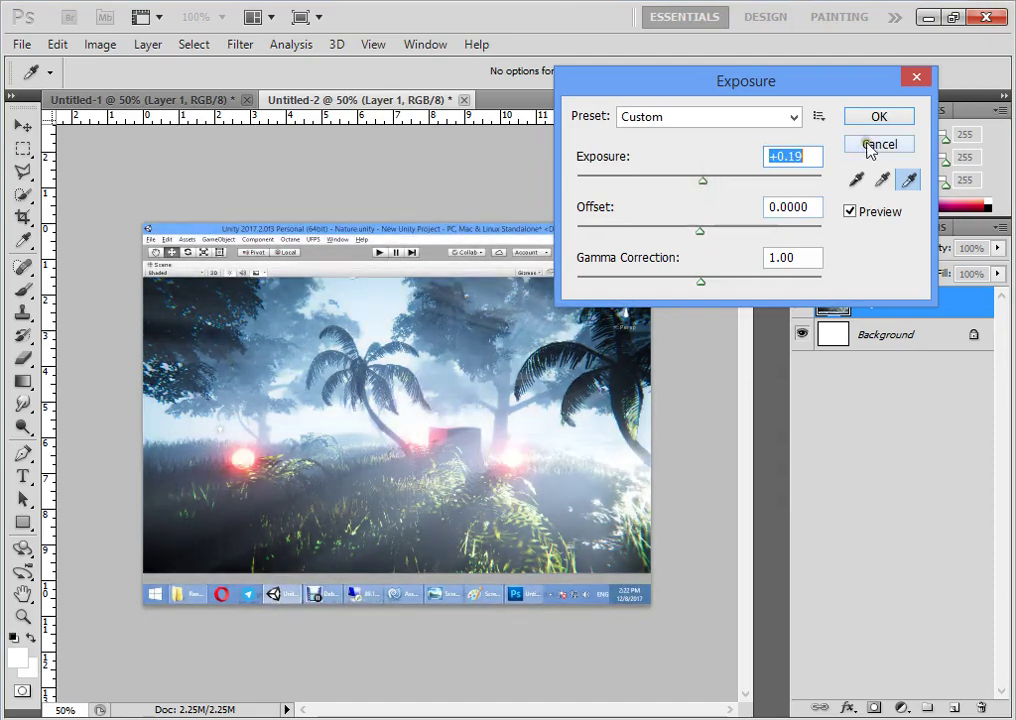
pyautogui.click(871, 146)
# - Switch back to Unity and set the Color Grading exposure to 0.06 and contrast to 0.306
pyautogui.click(268, 714)
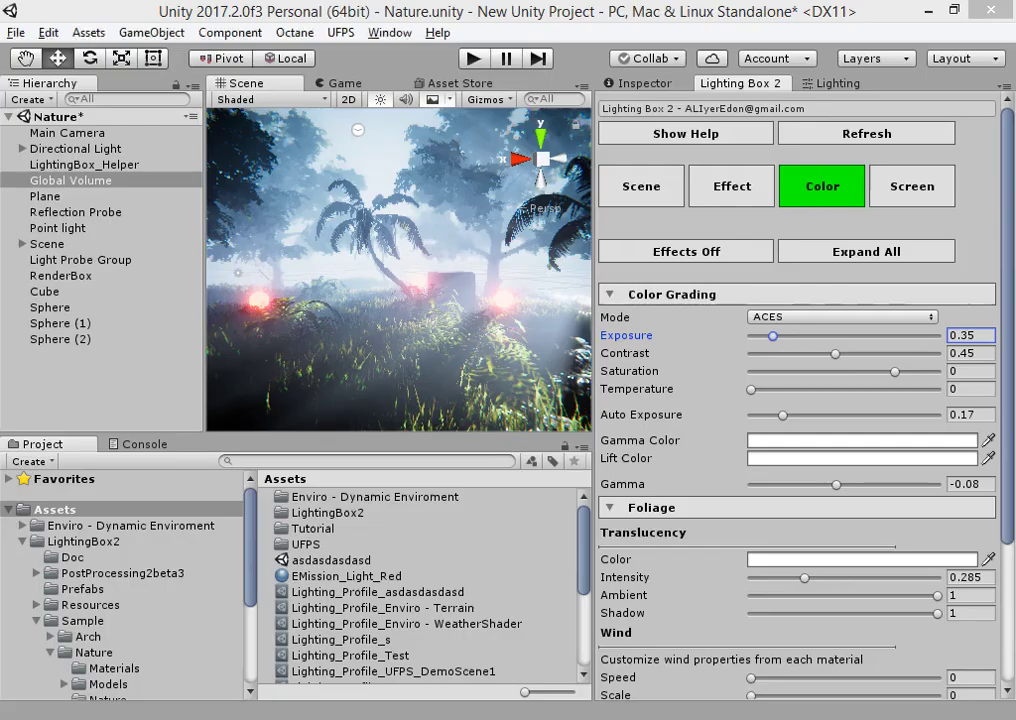
pyautogui.moveTo(770, 338)
pyautogui.mouseDown()
pyautogui.moveTo(748, 331)
pyautogui.moveTo(759, 328)
pyautogui.mouseUp()
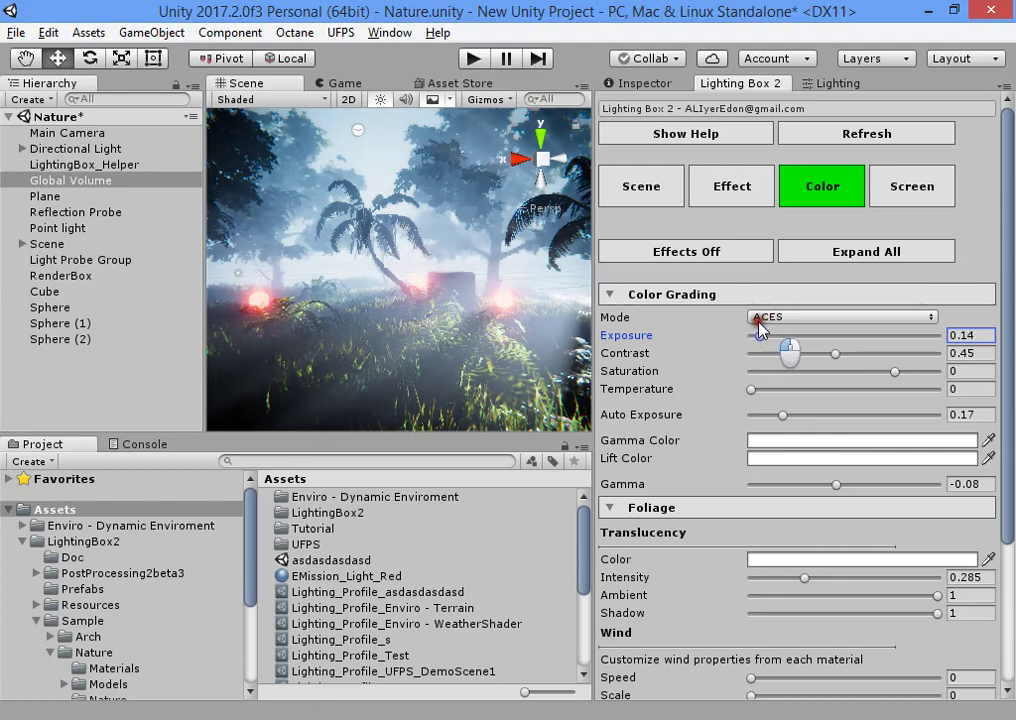
pyautogui.moveTo(840, 352); pyautogui.dragTo(820, 362)
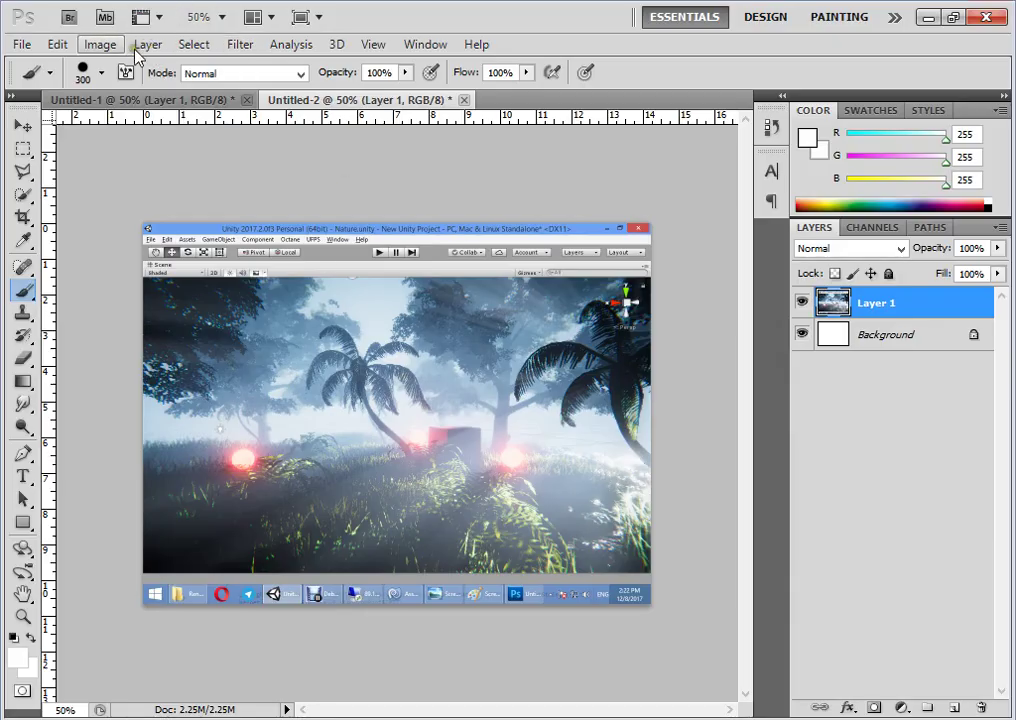
# - Try a Brightness/Contrast adjustment on Layer 1 of the scene screenshot
pyautogui.click(100, 44)
pyautogui.moveTo(168, 94)
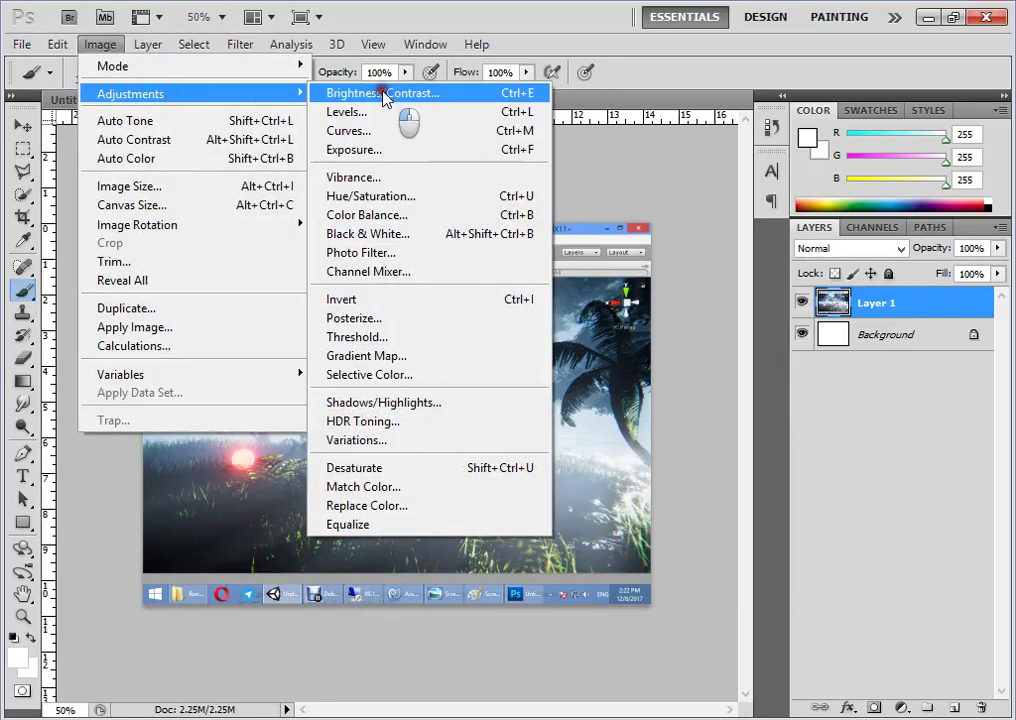
pyautogui.click(386, 94)
pyautogui.moveTo(609, 177)
pyautogui.mouseDown()
pyautogui.moveTo(664, 175)
pyautogui.moveTo(608, 175)
pyautogui.moveTo(623, 177)
pyautogui.mouseUp()
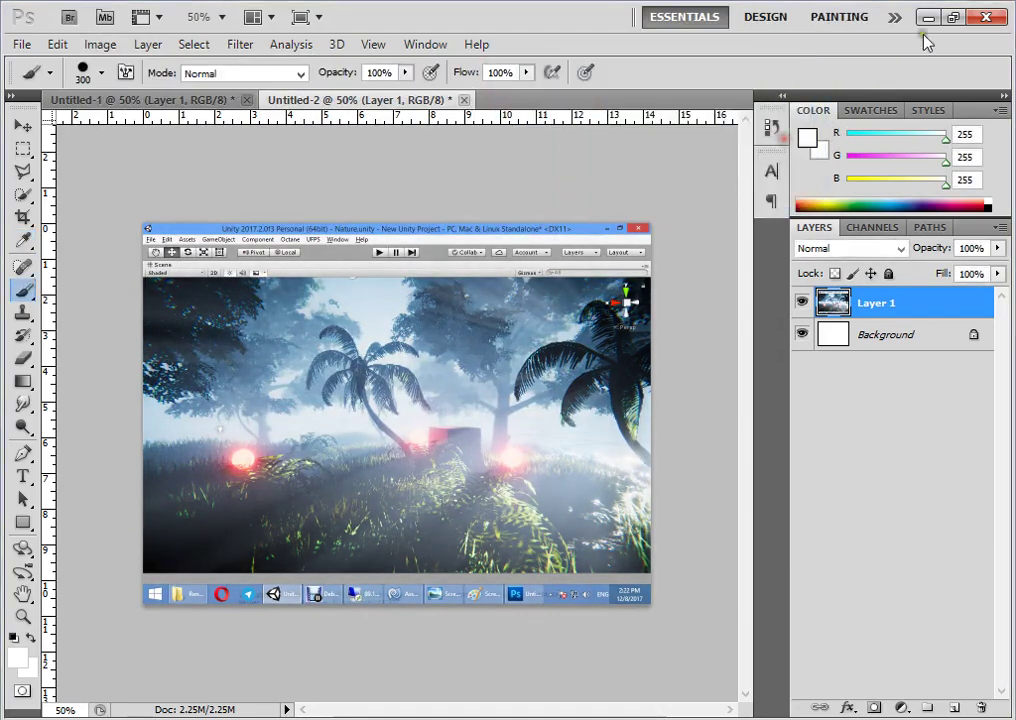
# - Switch back to Unity and set the Color Grading saturation to -0.774
pyautogui.click(929, 17)
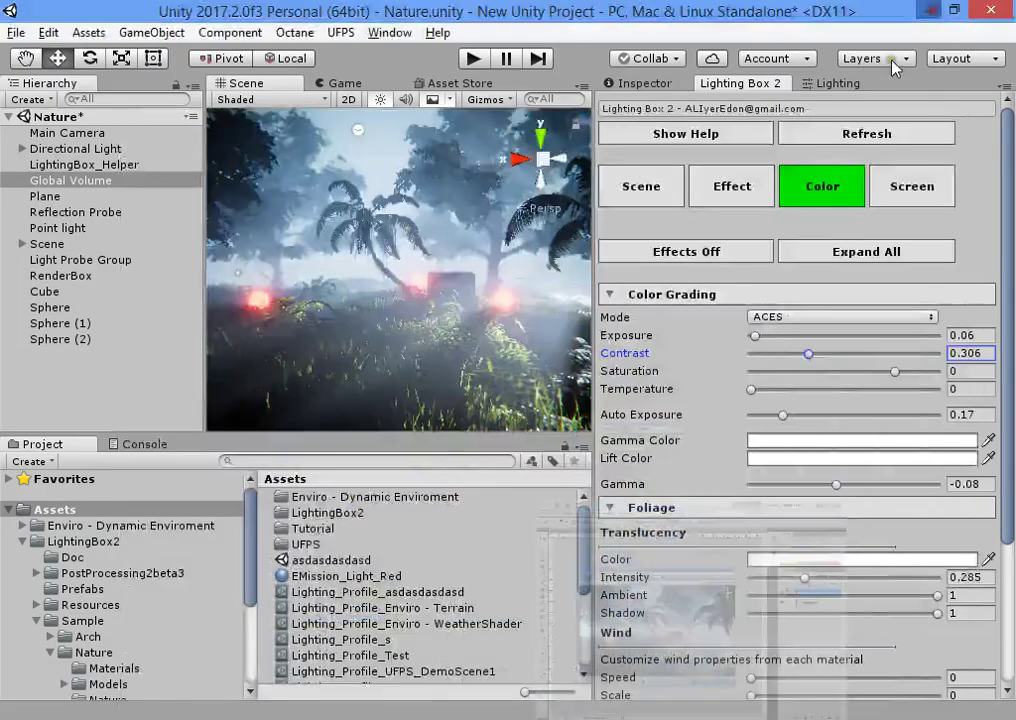
pyautogui.moveTo(893, 379); pyautogui.dragTo(782, 374)
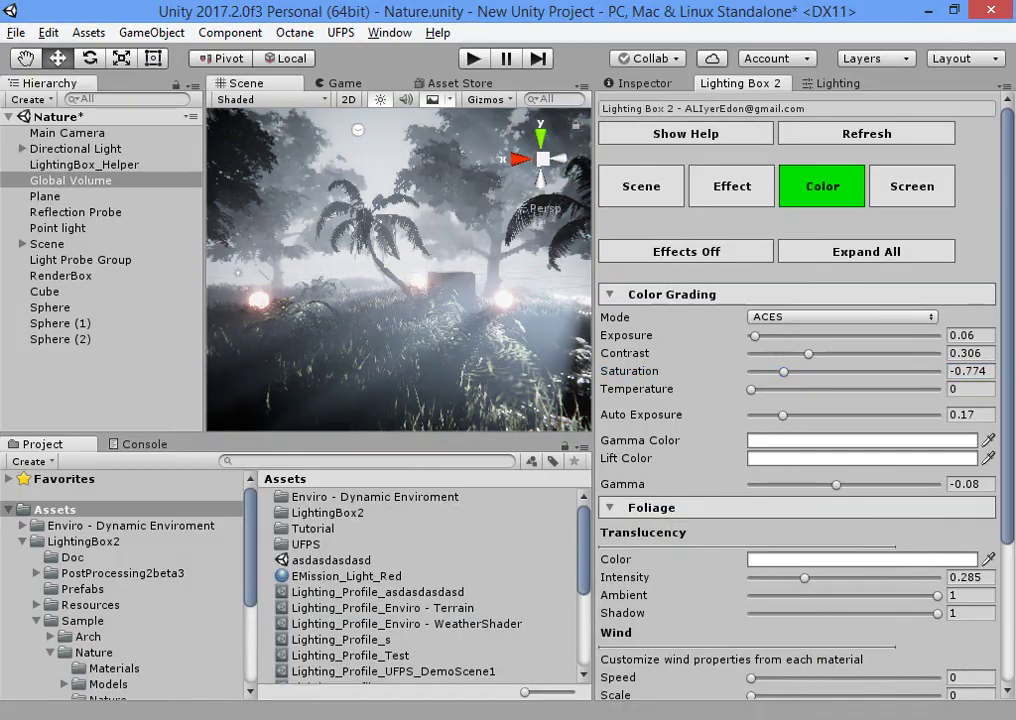
# - Switch to Photoshop, try a Hue/Saturation adjustment on Layer 1, and return to Unity
pyautogui.hotkey('alt', 'Tab')
pyautogui.click(100, 44)
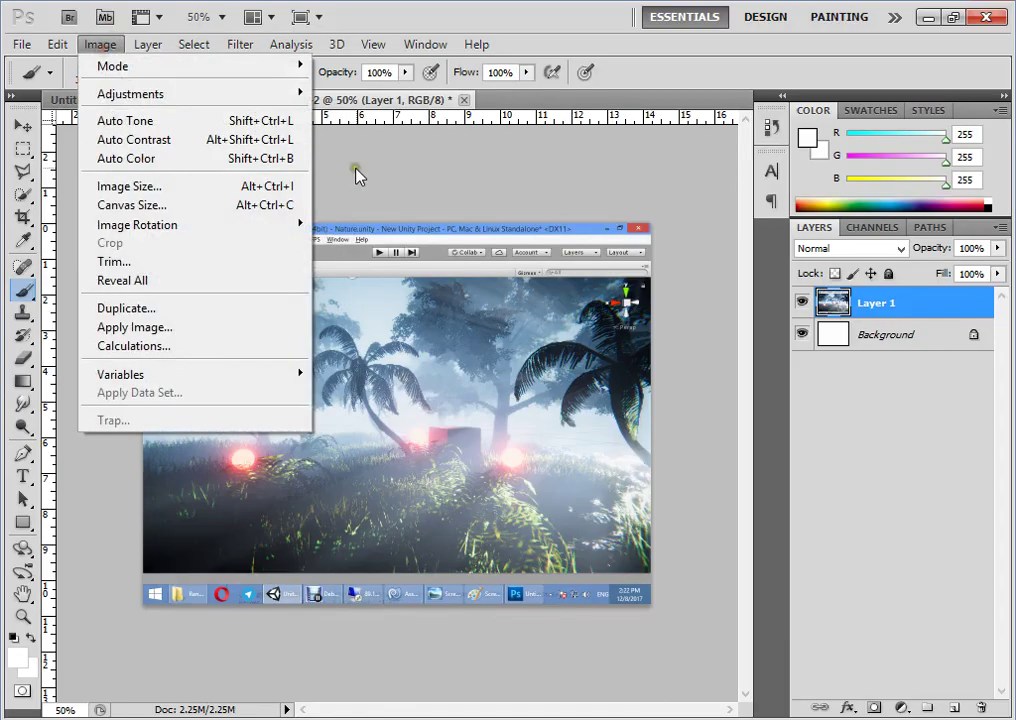
pyautogui.moveTo(227, 93)
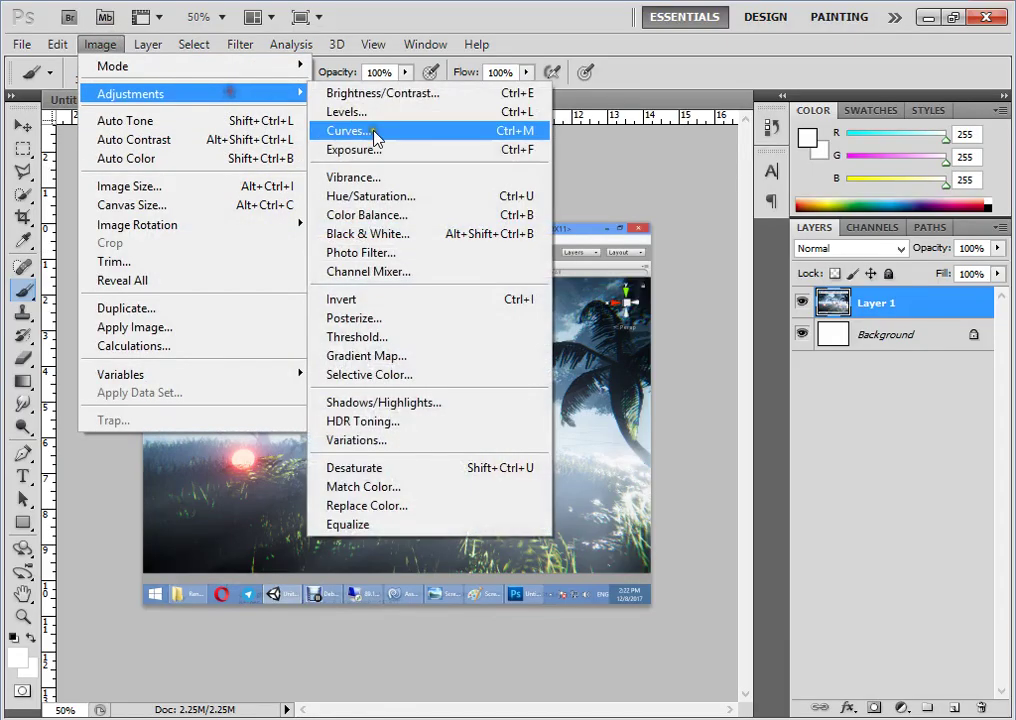
pyautogui.click(408, 195)
pyautogui.moveTo(744, 240); pyautogui.dragTo(676, 229)
pyautogui.click(946, 112)
pyautogui.click(925, 17)
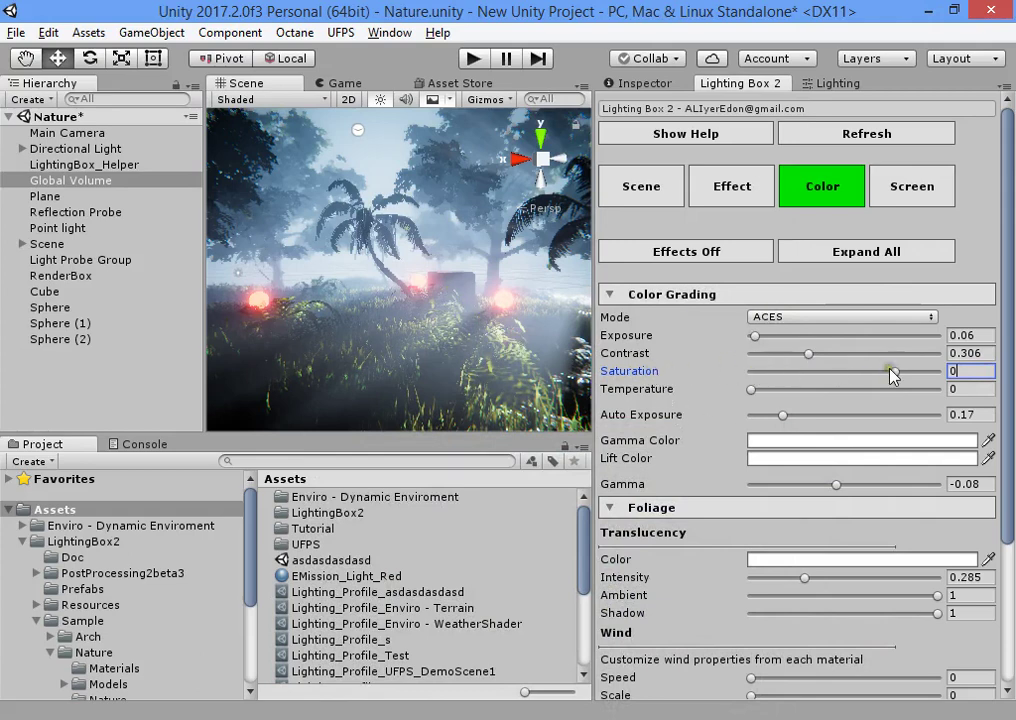
# - Set the Color Grading saturation to -0.007 and try raising the temperature
pyautogui.moveTo(890, 380); pyautogui.dragTo(859, 380)
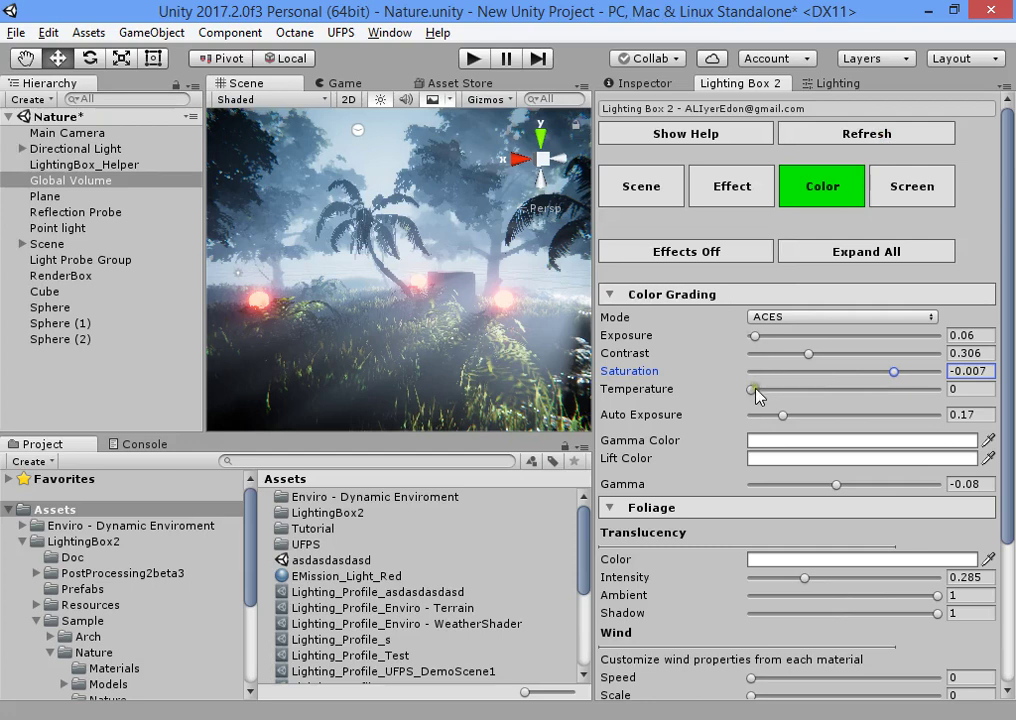
pyautogui.moveTo(752, 390); pyautogui.dragTo(828, 373)
pyautogui.moveTo(393, 275); pyautogui.dragTo(357, 311, button='right')
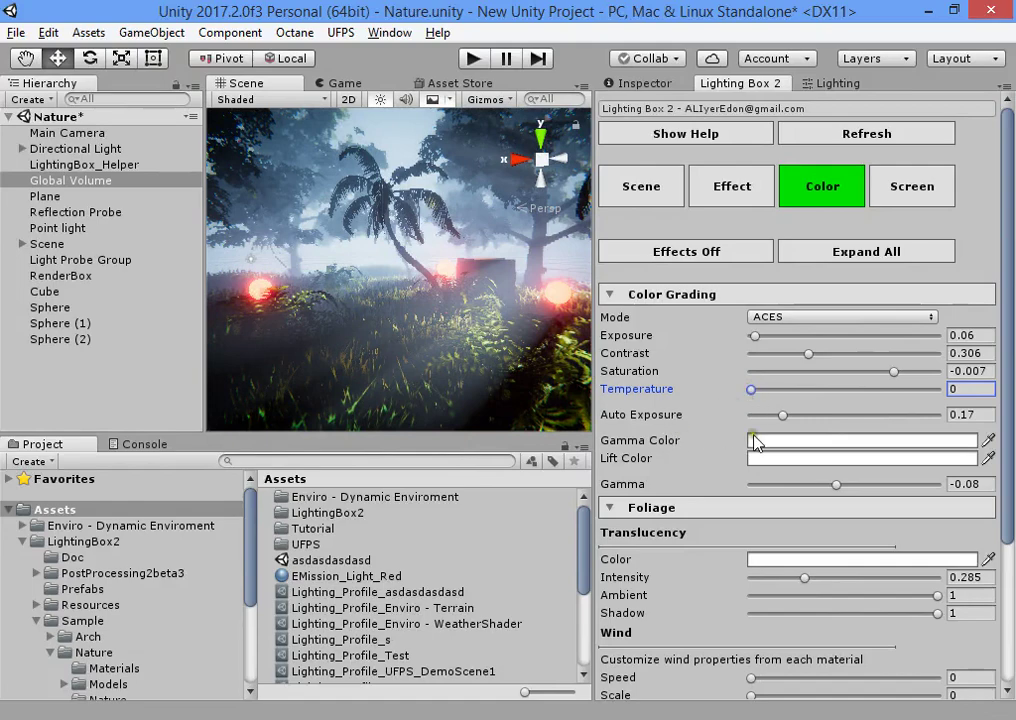
pyautogui.moveTo(430, 330); pyautogui.dragTo(596, 300, button='right')
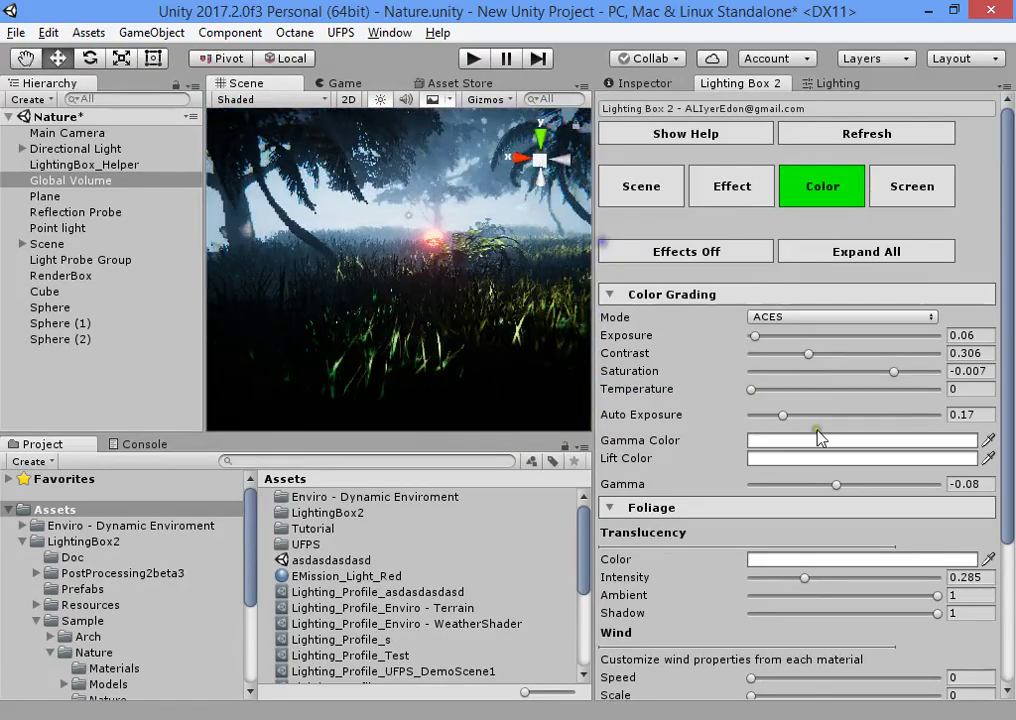
# - Try a higher Auto Exposure value in Color Grading and refresh the Lighting Box
pyautogui.moveTo(808, 415); pyautogui.dragTo(824, 414)
pyautogui.moveTo(470, 297); pyautogui.dragTo(540, 290, button='right')
pyautogui.click(868, 132)
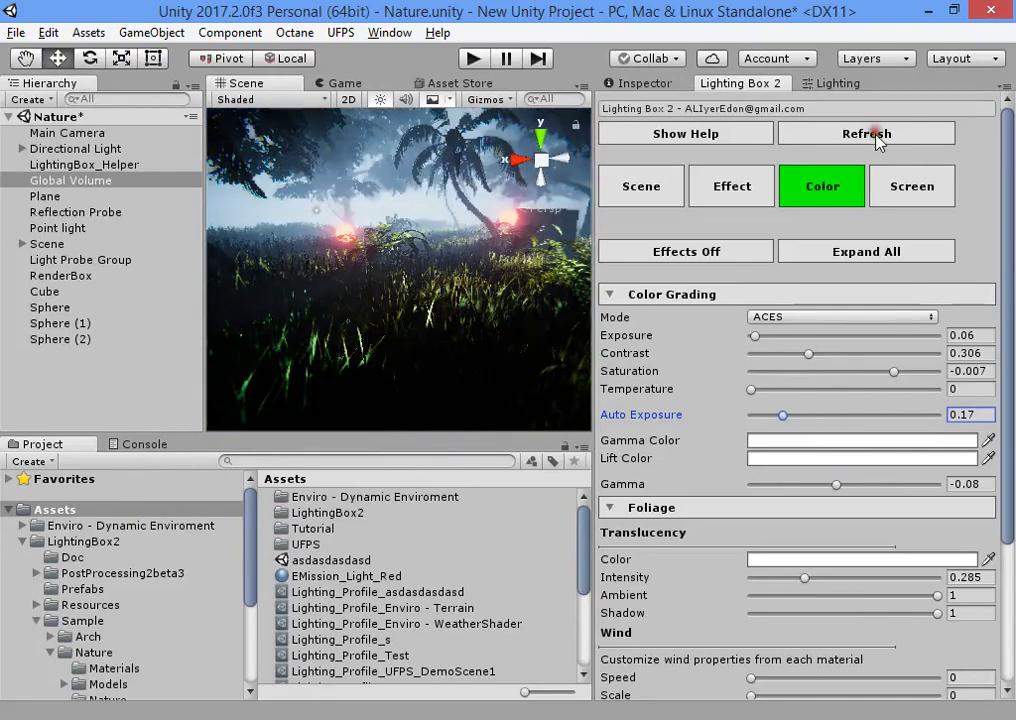
# - In the Global Volume's Auto Exposure override, set Minimum (EV) to -3 and Maximum (EV) to 0
pyautogui.scroll(-3, 835, 408)
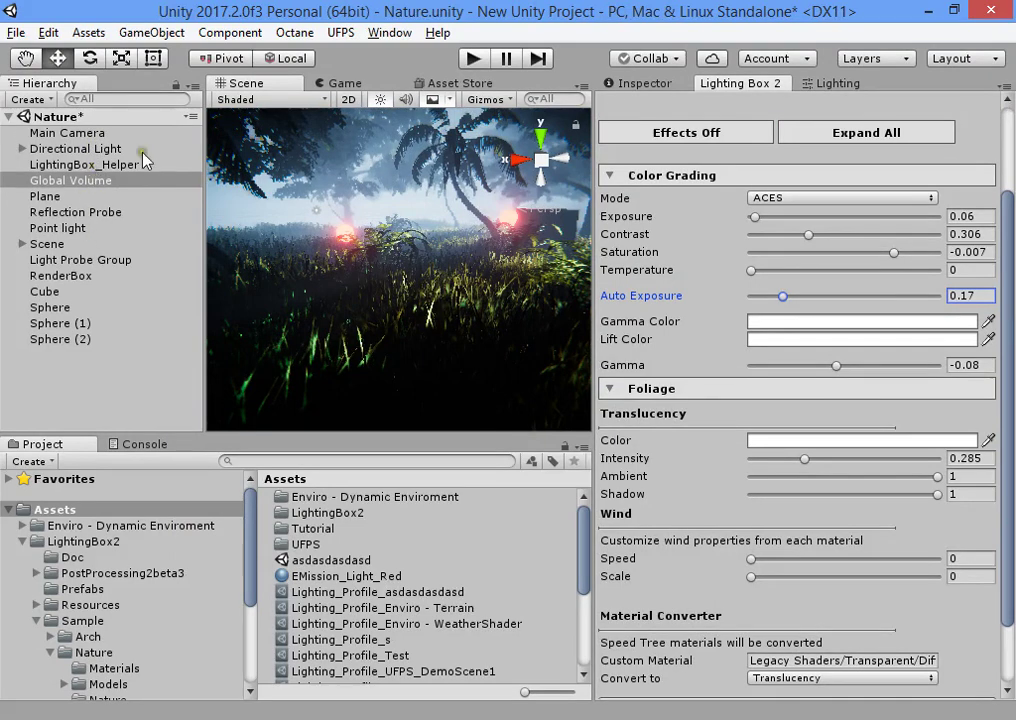
pyautogui.click(666, 86)
pyautogui.click(696, 338)
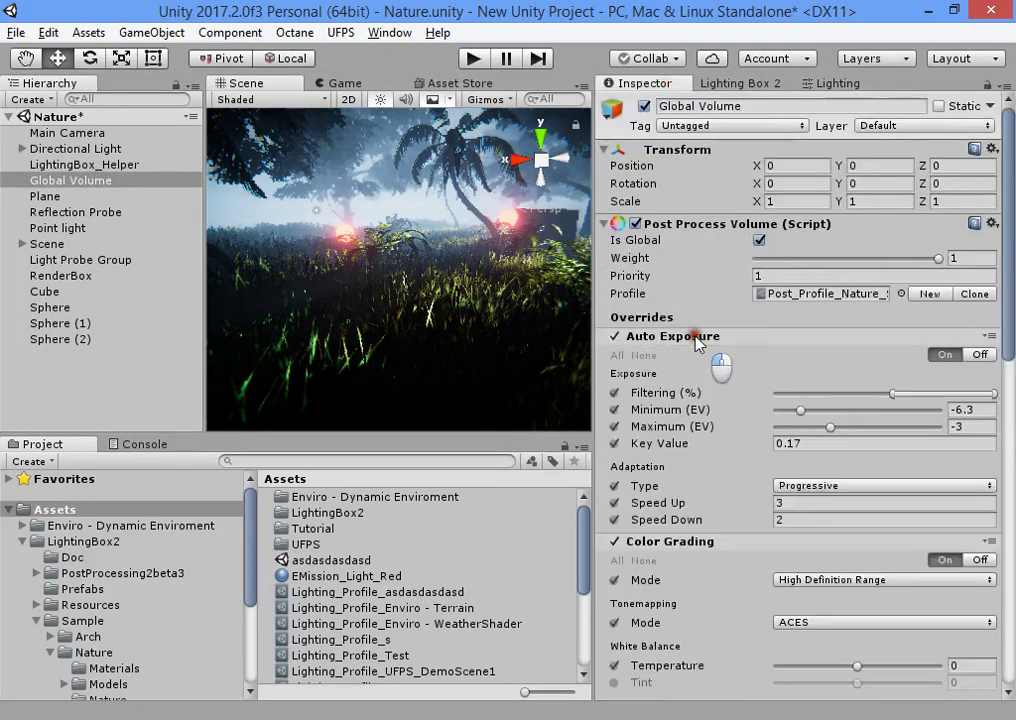
pyautogui.click(968, 411)
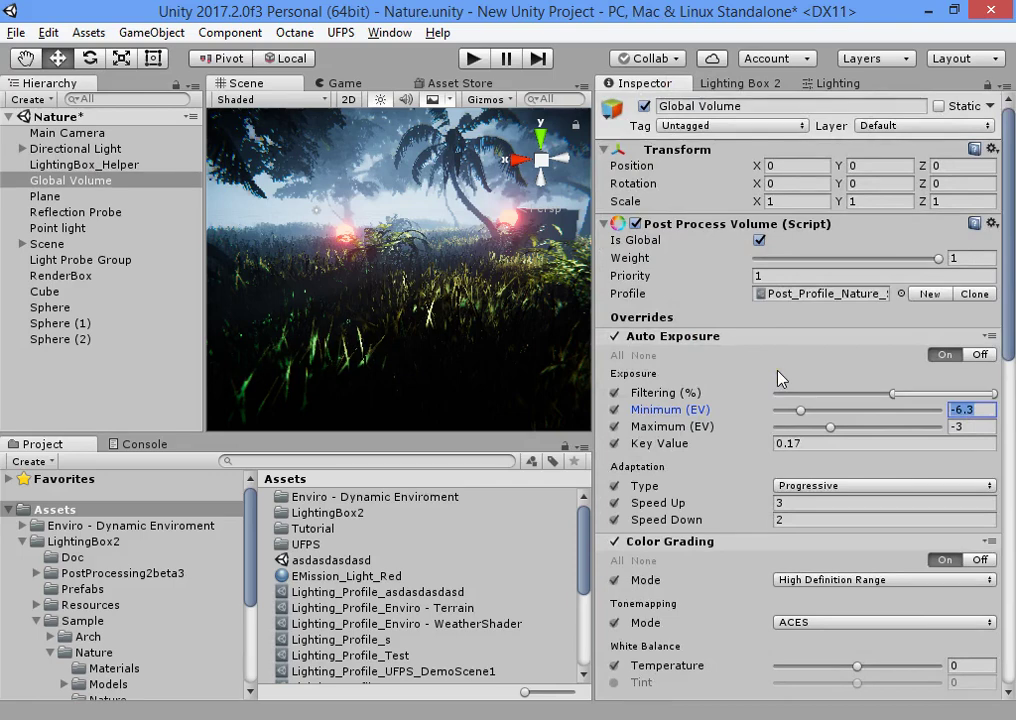
pyautogui.write('-3')
pyautogui.click(976, 426)
pyautogui.write('0')
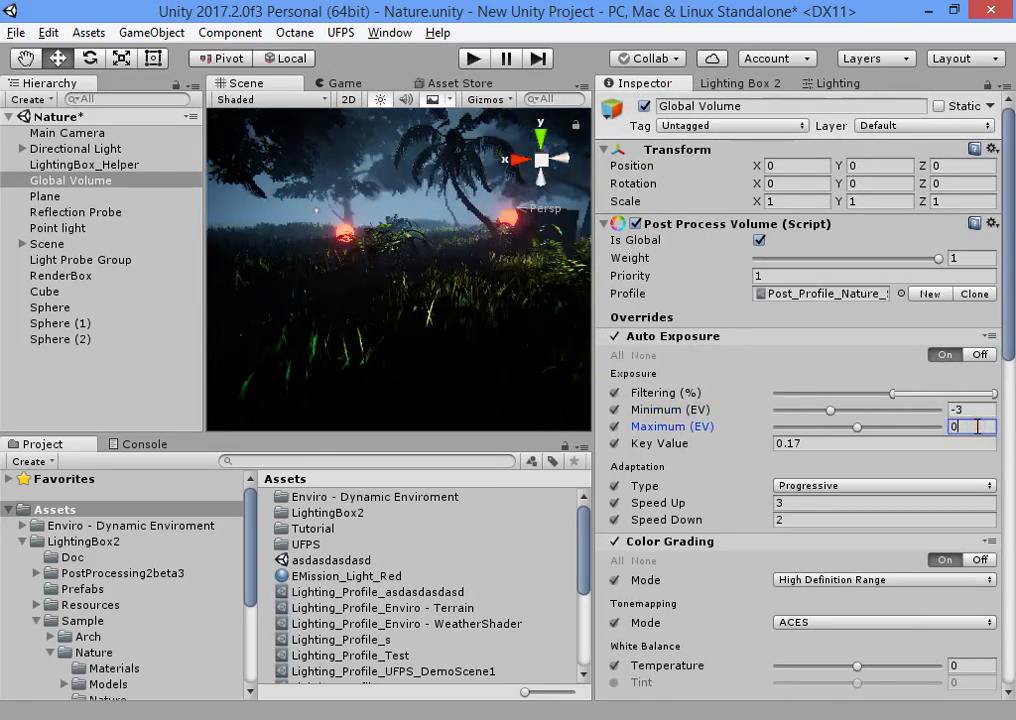
# - Try a Minimum (EV) of 0, and set both Minimum (EV) and Maximum (EV) to -3
pyautogui.click(980, 409)
pyautogui.write('0')
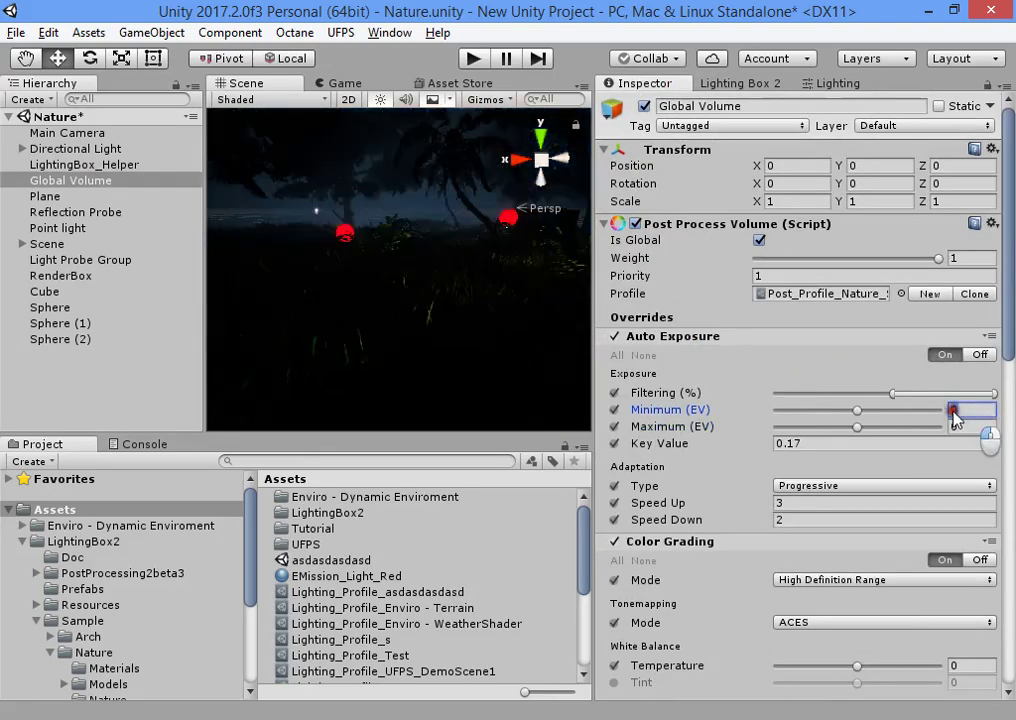
pyautogui.write('-')
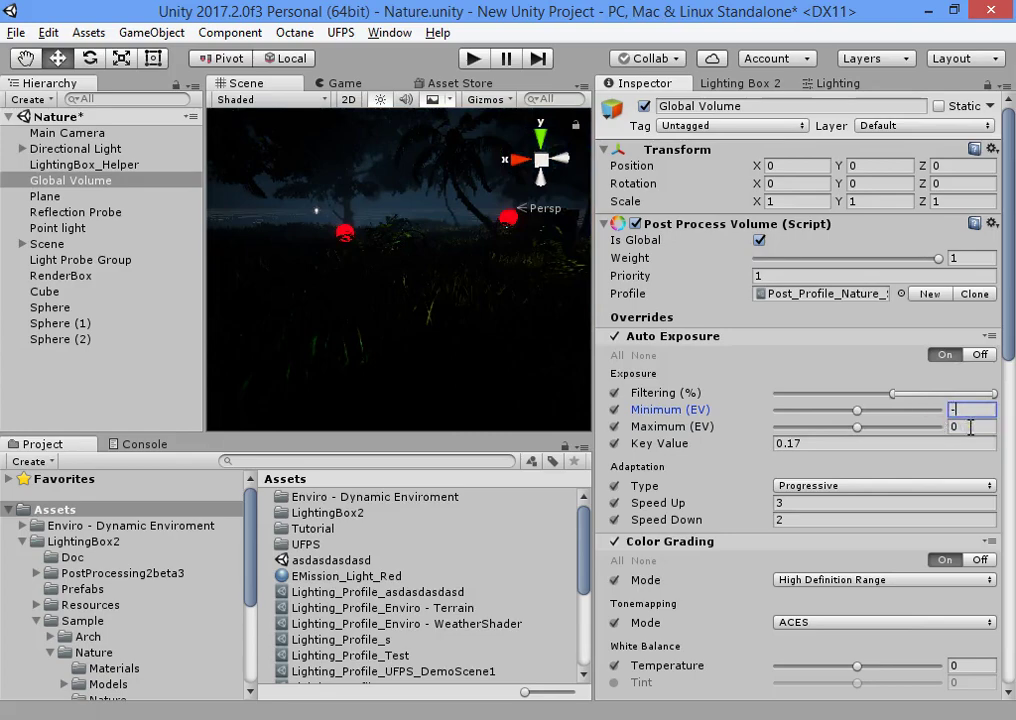
pyautogui.write('3')
pyautogui.click(970, 427)
pyautogui.write('-3')
pyautogui.moveTo(391, 293); pyautogui.dragTo(626, 297, button='right')
# - Set both the Minimum (EV) and Maximum (EV) of Auto Exposure to -6
pyautogui.click(985, 412)
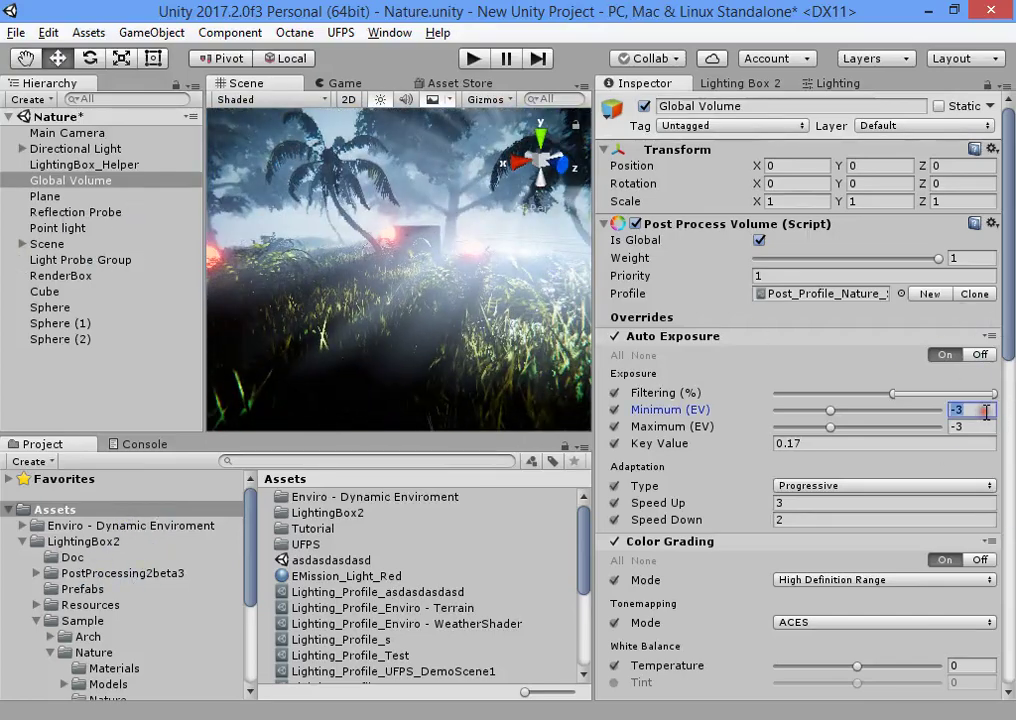
pyautogui.write('-6')
pyautogui.click(990, 428)
pyautogui.write('-6')
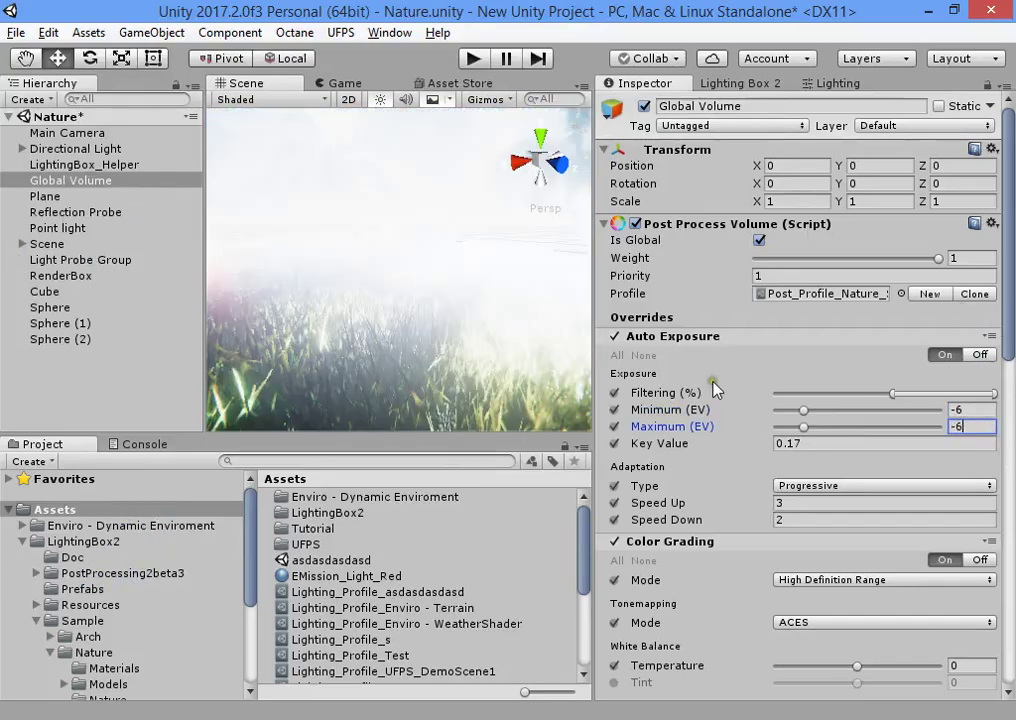
pyautogui.rightClick(404, 331)
# - Undo all the changes to the Auto Exposure minimum and maximum values
pyautogui.hotkey('ctrl', 'z')
pyautogui.hotkey('ctrl', 'z')
pyautogui.hotkey('ctrl', 'z')
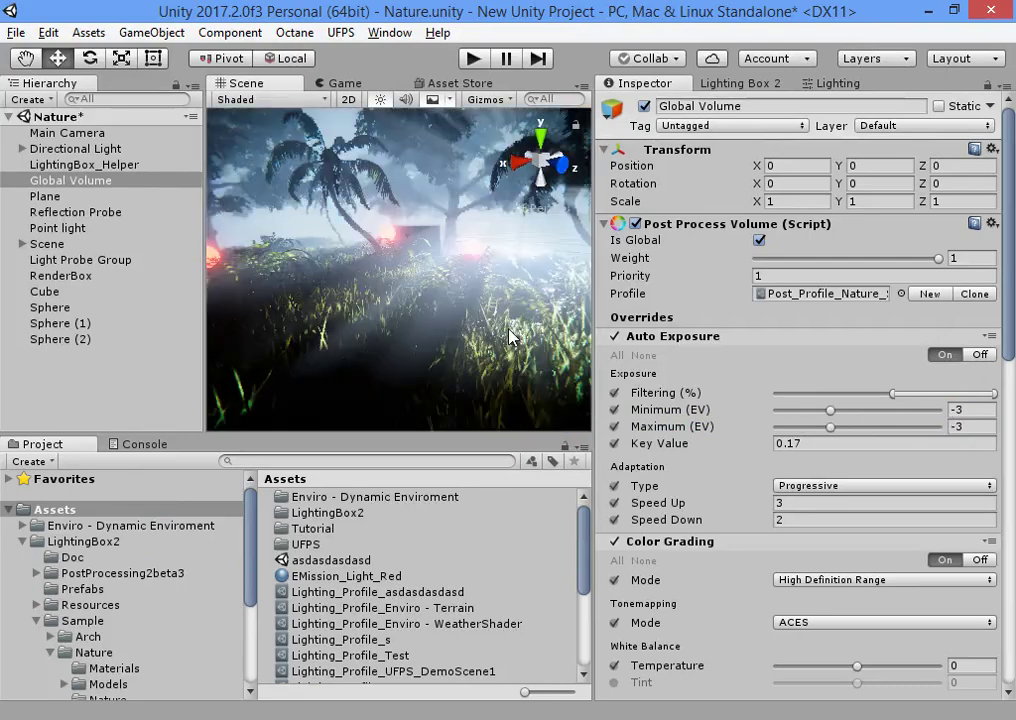
pyautogui.hotkey('ctrl', 'z')
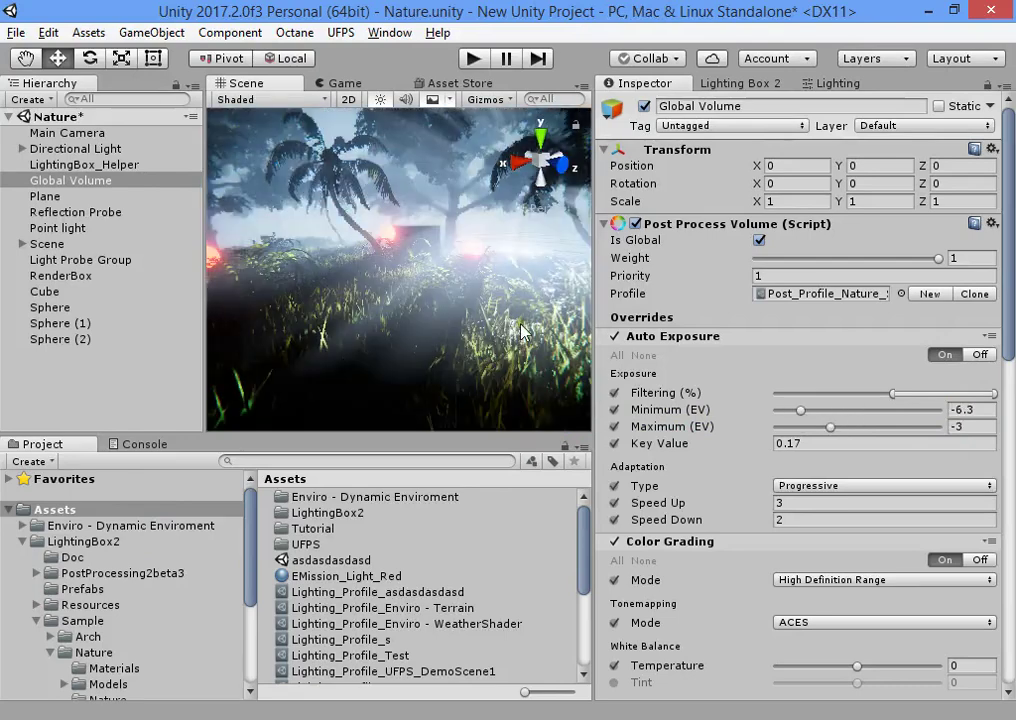
# - Return to Lighting Box 2, refresh its settings and try a Color Grading gamma of 0.62
pyautogui.click(750, 84)
pyautogui.click(837, 130)
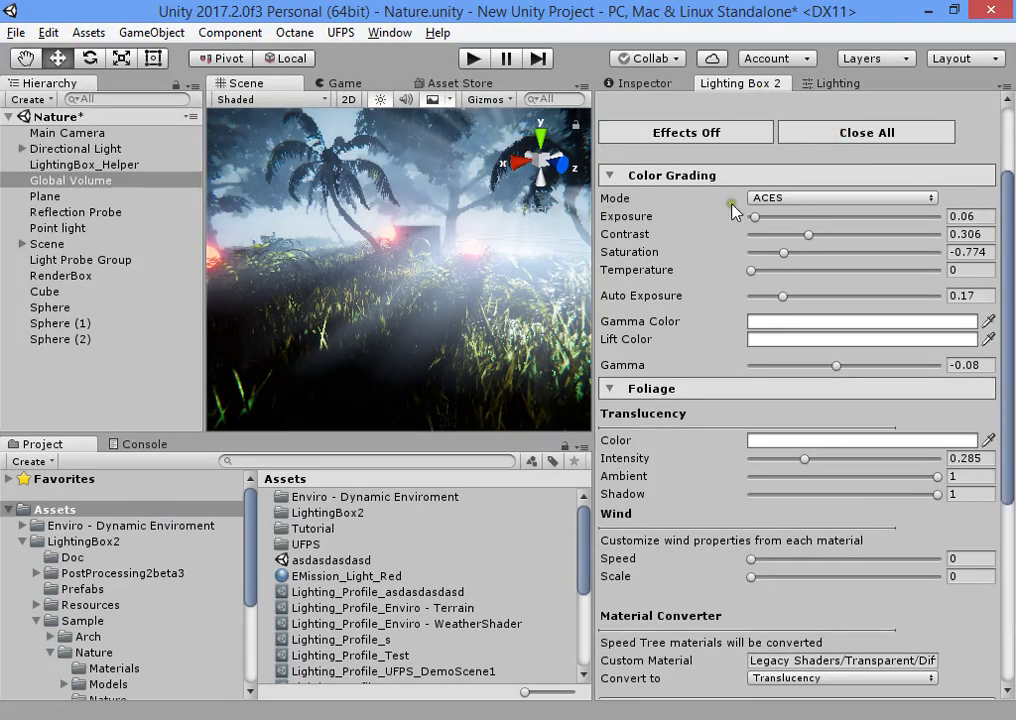
pyautogui.click(872, 144)
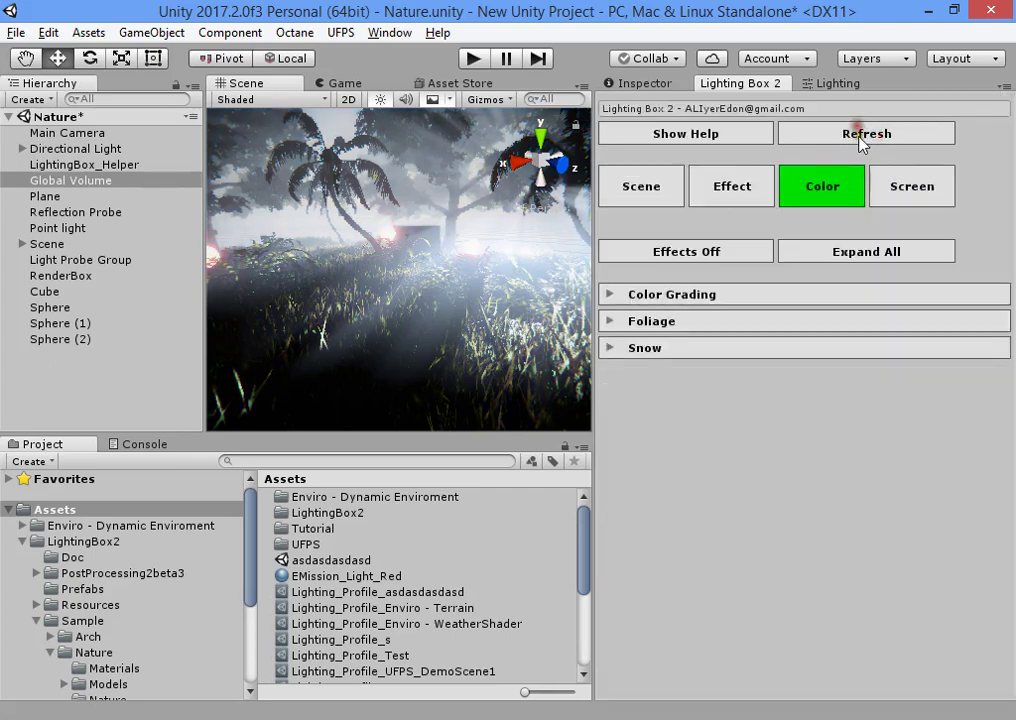
pyautogui.click(718, 296)
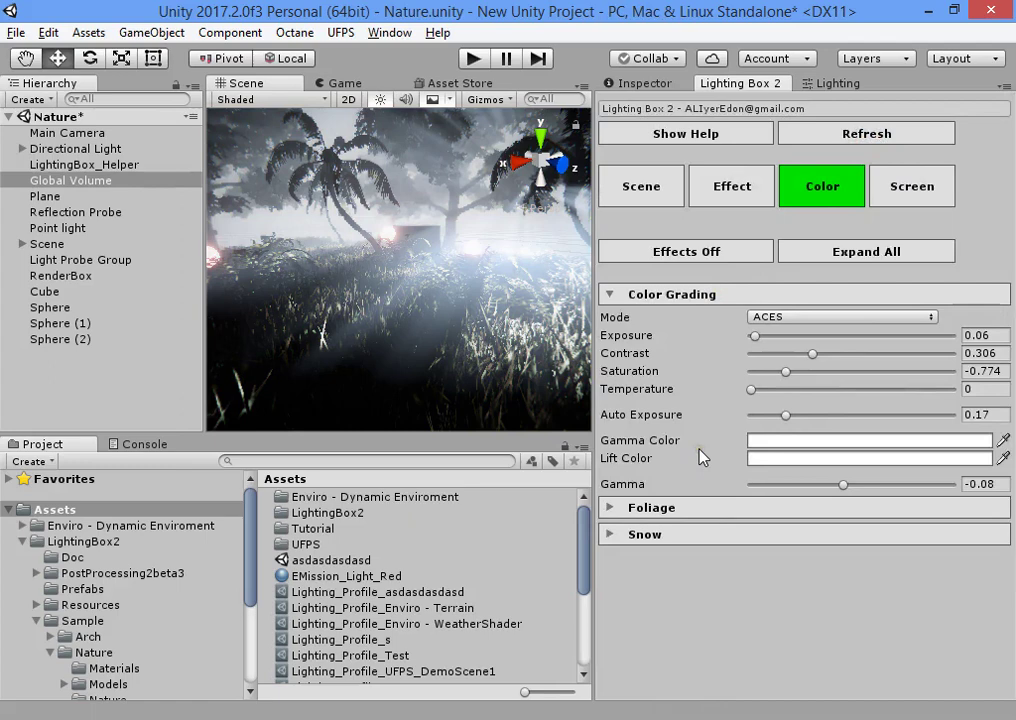
pyautogui.moveTo(845, 484); pyautogui.dragTo(916, 484)
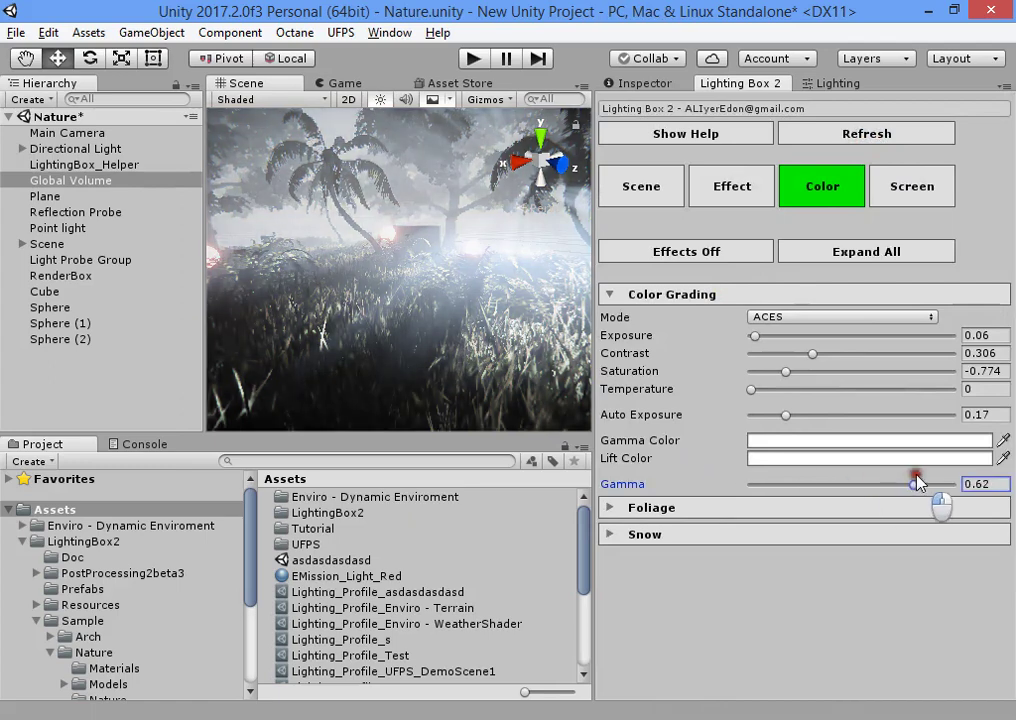
# - Set the Color Grading saturation to 0 and the exposure to 0.28
pyautogui.click(990, 371)
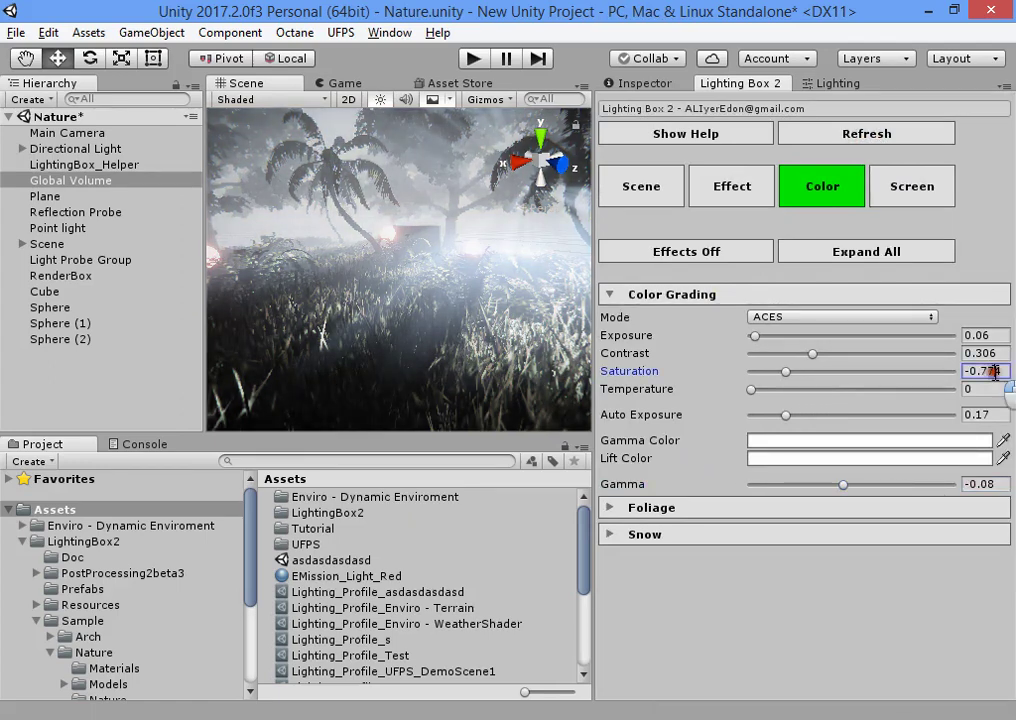
pyautogui.write('0')
pyautogui.moveTo(484, 310)
pyautogui.keyDown('alt'); pyautogui.mouseDown()
pyautogui.moveTo(233, 305)
pyautogui.moveTo(514, 279)
pyautogui.moveTo(476, 296)
pyautogui.mouseUp(); pyautogui.keyUp('alt')
pyautogui.moveTo(754, 336)
pyautogui.mouseDown()
pyautogui.moveTo(780, 336)
pyautogui.moveTo(769, 336)
pyautogui.mouseUp()
pyautogui.moveTo(465, 324); pyautogui.dragTo(397, 268, button='right')
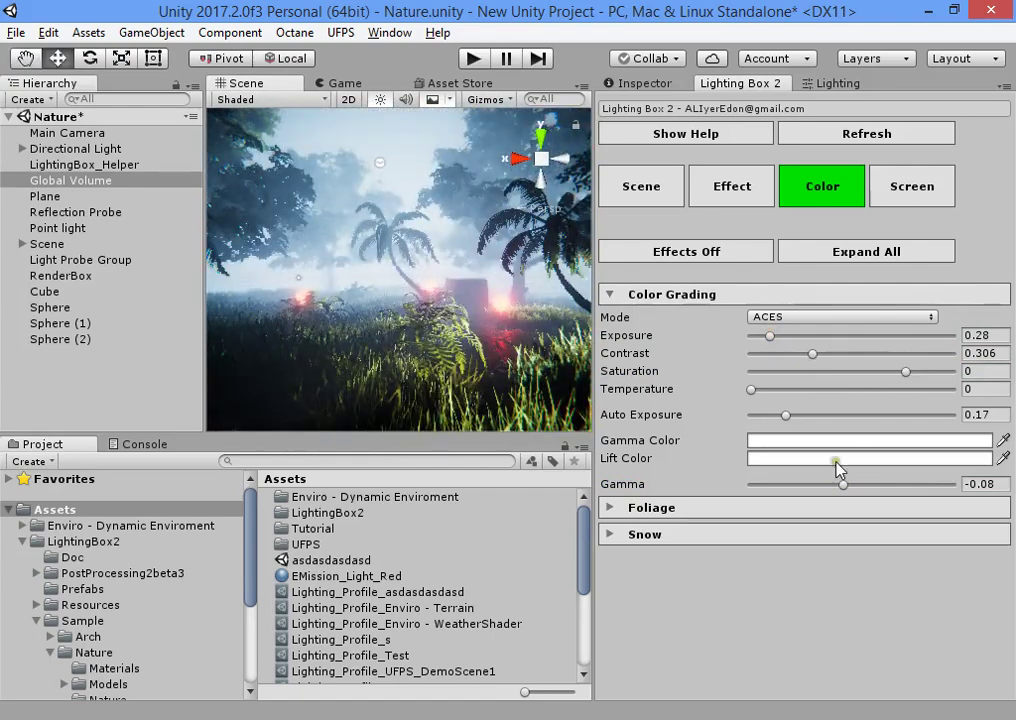
# - Raise the Color Grading gamma to 0.797 and the contrast to 0.439
pyautogui.moveTo(845, 486); pyautogui.dragTo(926, 486)
pyautogui.moveTo(543, 320); pyautogui.dragTo(548, 354, button='right')
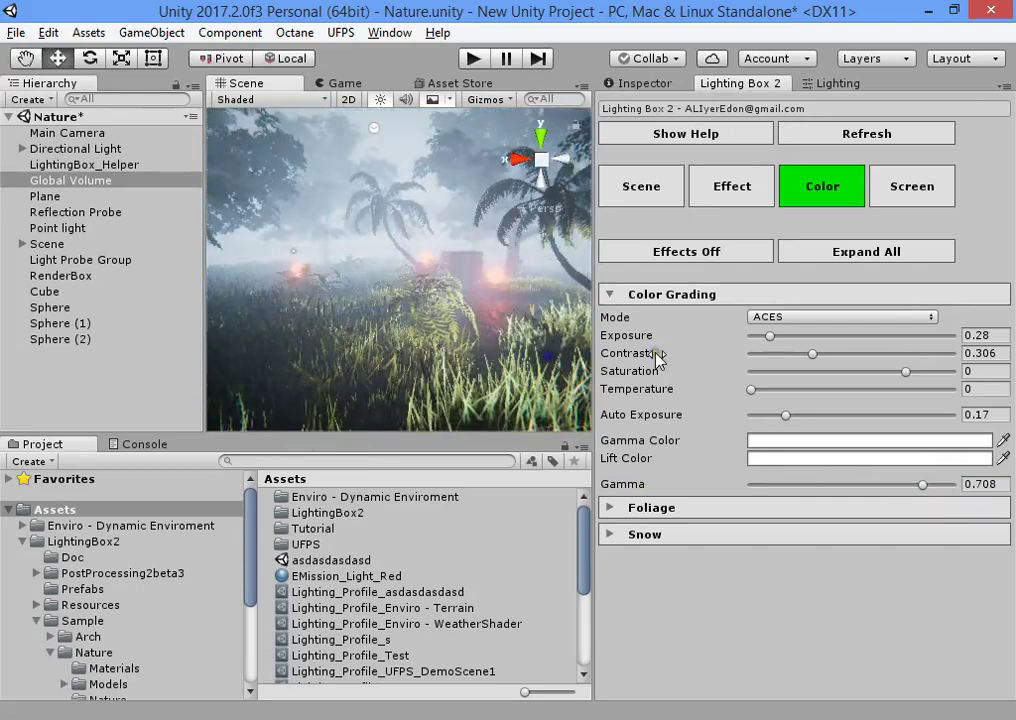
pyautogui.moveTo(806, 351); pyautogui.dragTo(820, 355)
pyautogui.moveTo(889, 355); pyautogui.dragTo(831, 355)
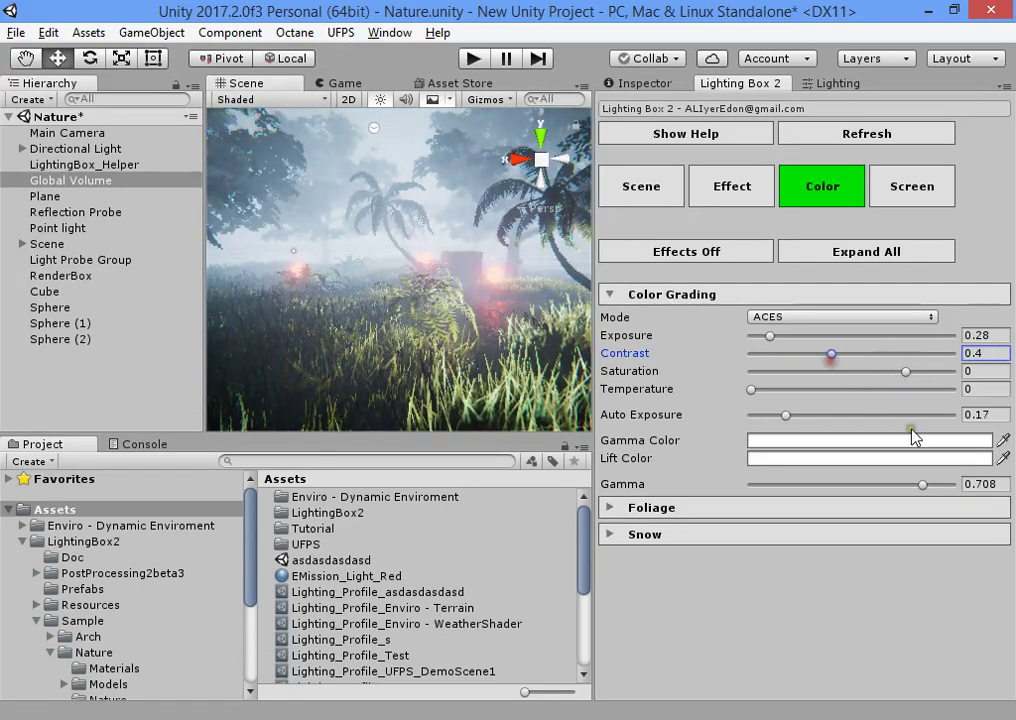
pyautogui.moveTo(924, 488)
pyautogui.mouseDown()
pyautogui.moveTo(891, 482)
pyautogui.moveTo(952, 488)
pyautogui.moveTo(931, 484)
pyautogui.mouseUp()
pyautogui.moveTo(840, 354)
pyautogui.mouseDown()
pyautogui.moveTo(942, 356)
pyautogui.moveTo(840, 343)
pyautogui.mouseUp()
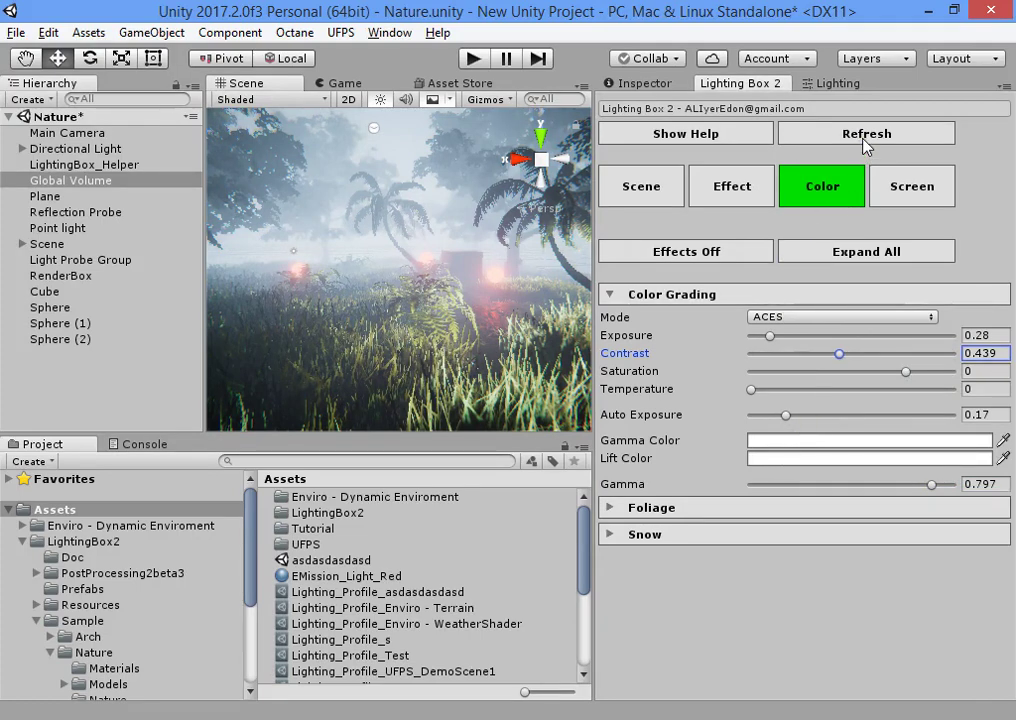
# - Undo the recent gamma, contrast, exposure and saturation changes in Color Grading
pyautogui.hotkey('ctrl', 'z')
pyautogui.hotkey('ctrl', 'z')
pyautogui.hotkey('ctrl', 'z')
pyautogui.hotkey('ctrl', 'z')
pyautogui.hotkey('ctrl', 'z')
pyautogui.hotkey('ctrl', 'z')
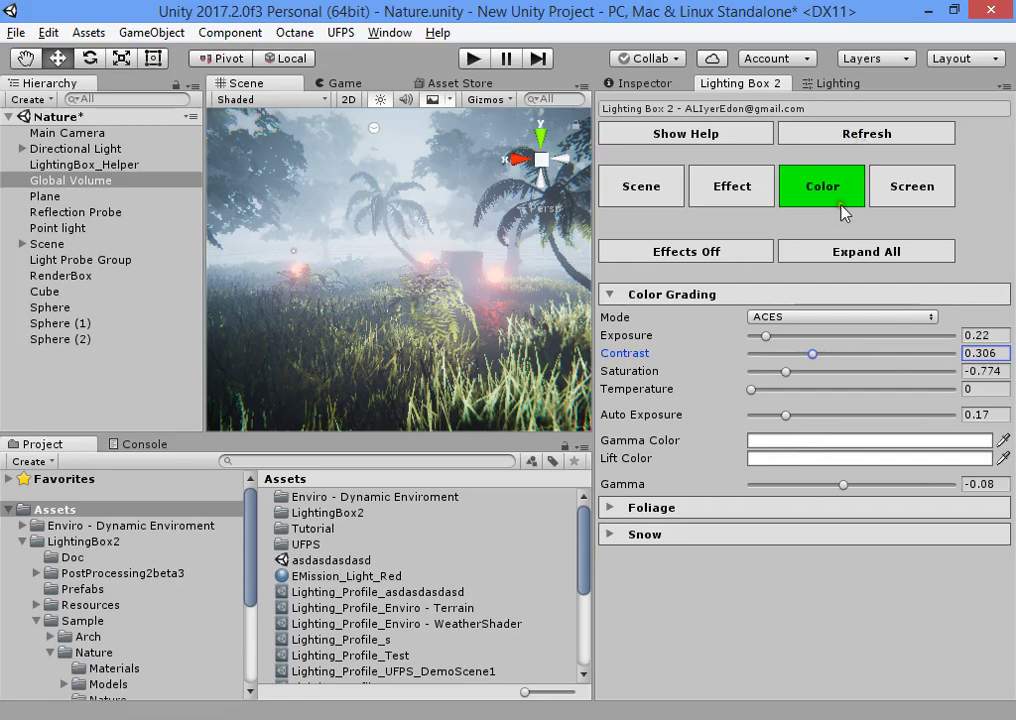
# - Refresh the Lighting Box settings and set the Color Grading saturation back to 0
pyautogui.click(865, 134)
pyautogui.click(788, 296)
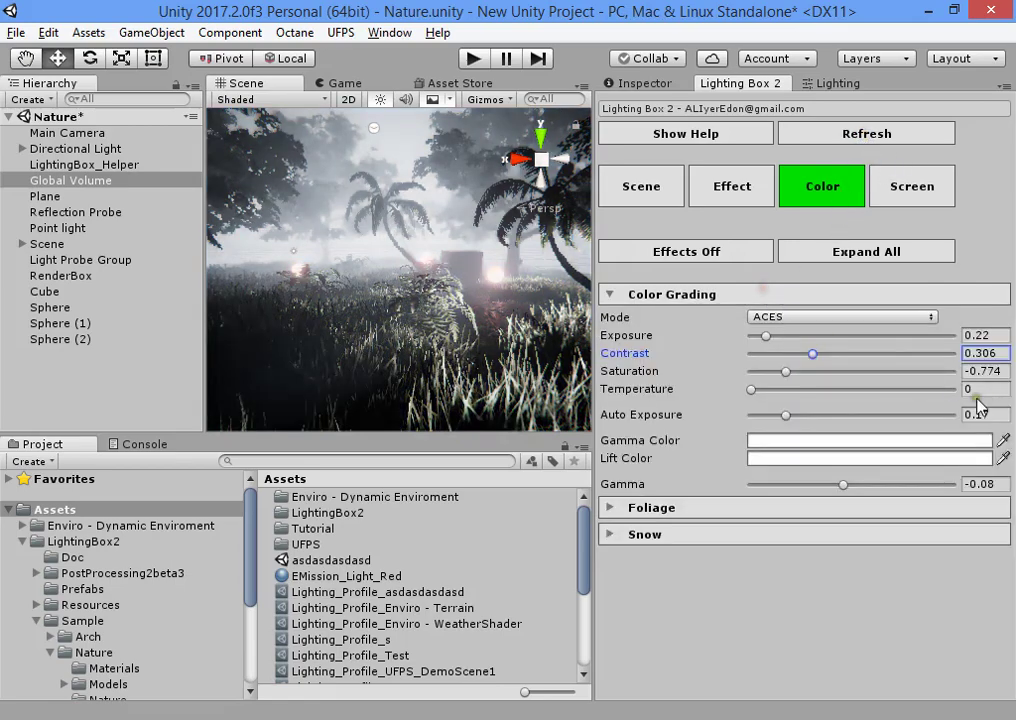
pyautogui.click(986, 373)
pyautogui.moveTo(463, 273); pyautogui.dragTo(612, 205, button='right')
# - Brighten the Ambient color in the Scene settings to white
pyautogui.click(652, 188)
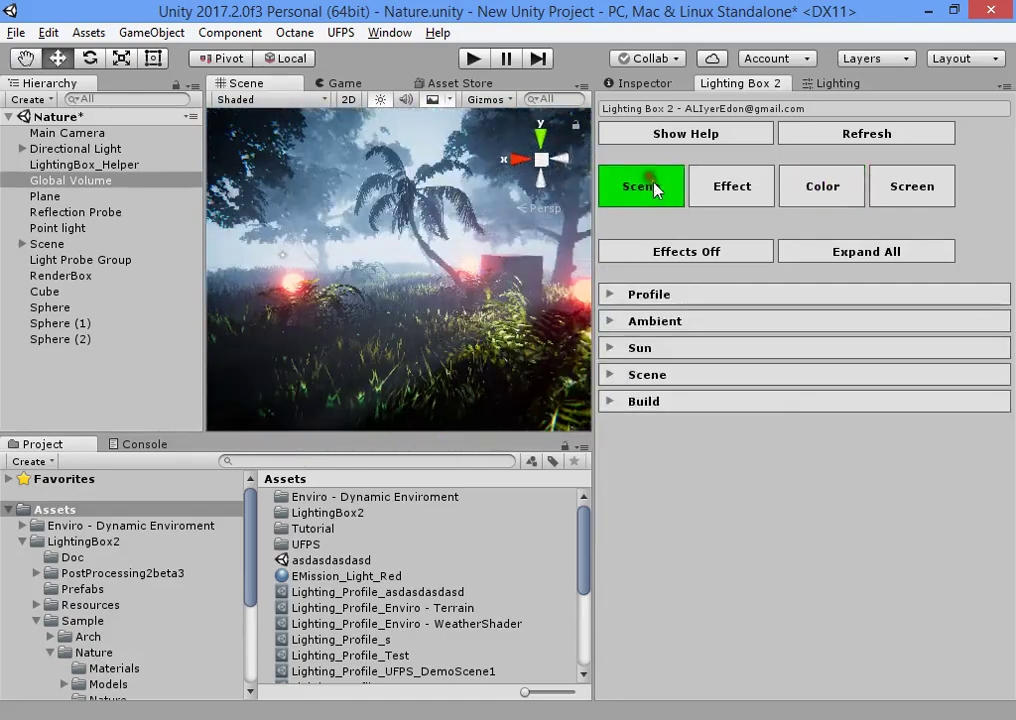
pyautogui.click(695, 322)
pyautogui.click(810, 406)
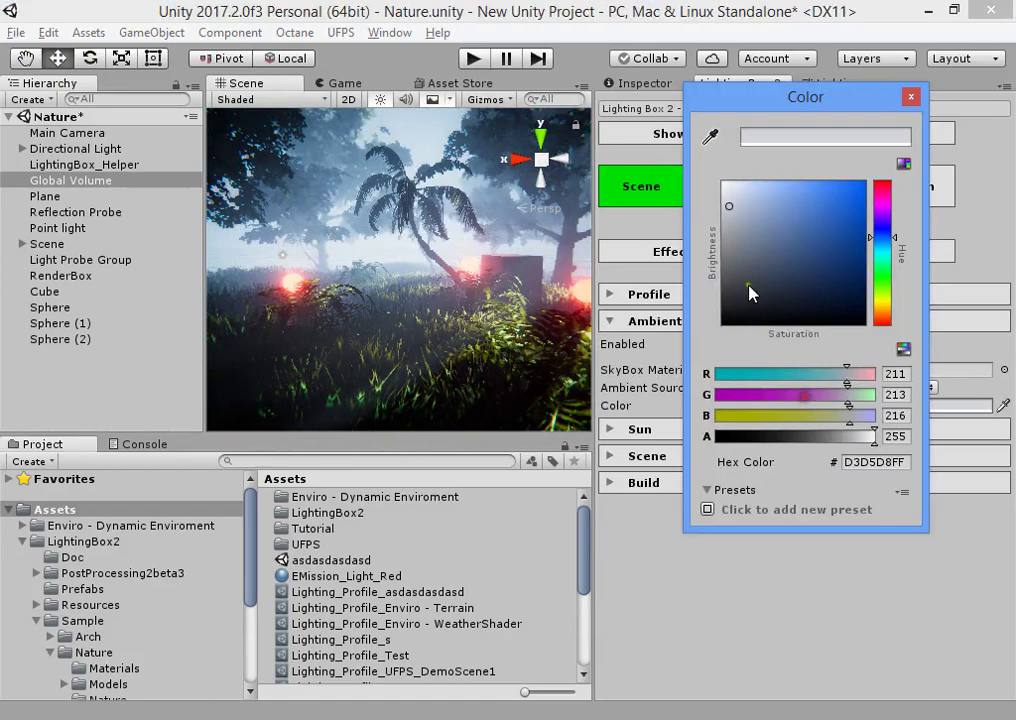
pyautogui.moveTo(751, 288); pyautogui.dragTo(733, 190)
pyautogui.rightClick(425, 303)
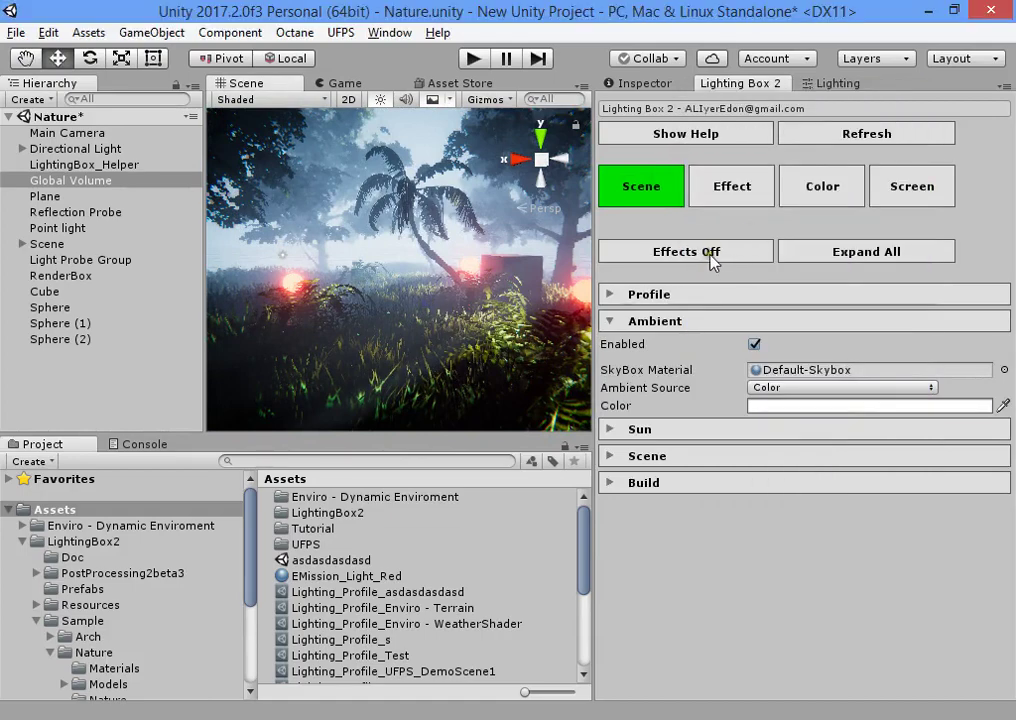
# - Return to the Color Grading settings and change the Lift Color to a saturated blue
pyautogui.click(805, 187)
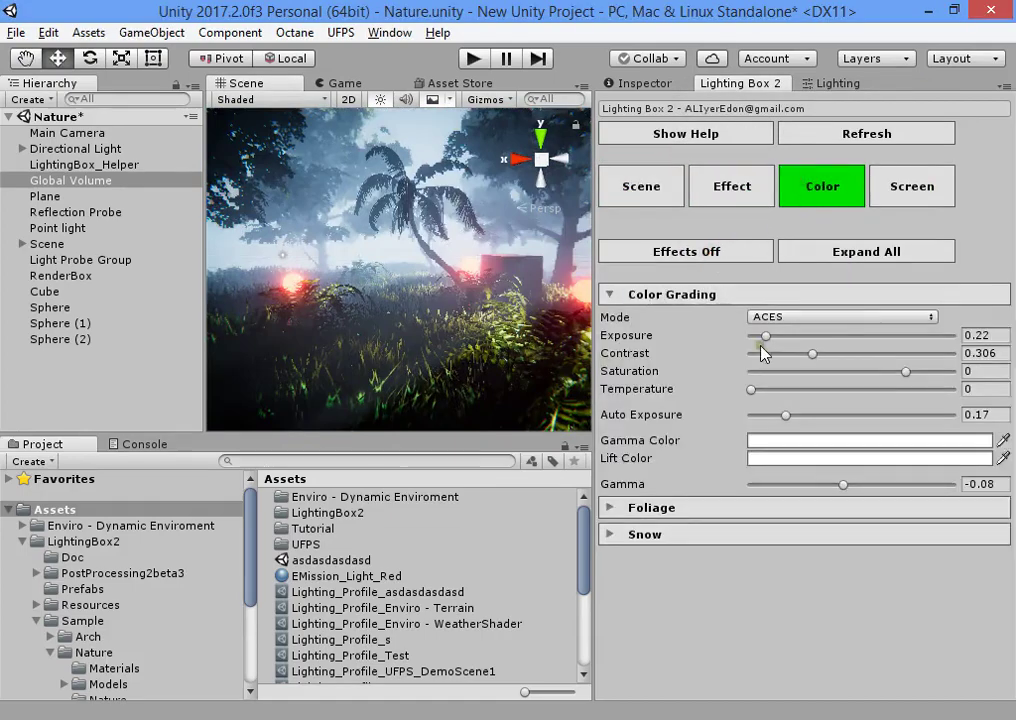
pyautogui.moveTo(576, 372); pyautogui.dragTo(334, 325, button='right')
pyautogui.moveTo(265, 331); pyautogui.dragTo(673, 331, button='right')
pyautogui.moveTo(597, 325); pyautogui.dragTo(552, 318, button='right')
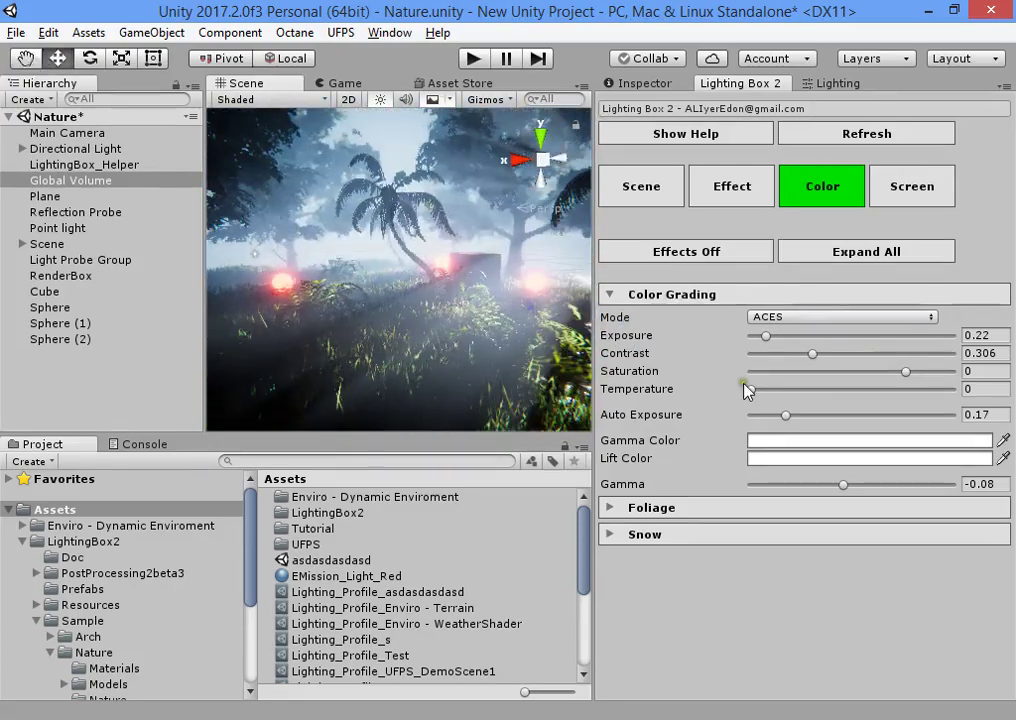
pyautogui.click(779, 466)
pyautogui.moveTo(846, 265); pyautogui.dragTo(905, 254)
pyautogui.click(795, 230)
pyautogui.moveTo(795, 230)
pyautogui.mouseDown()
pyautogui.moveTo(853, 218)
pyautogui.moveTo(848, 204)
pyautogui.mouseUp()
pyautogui.click(748, 297)
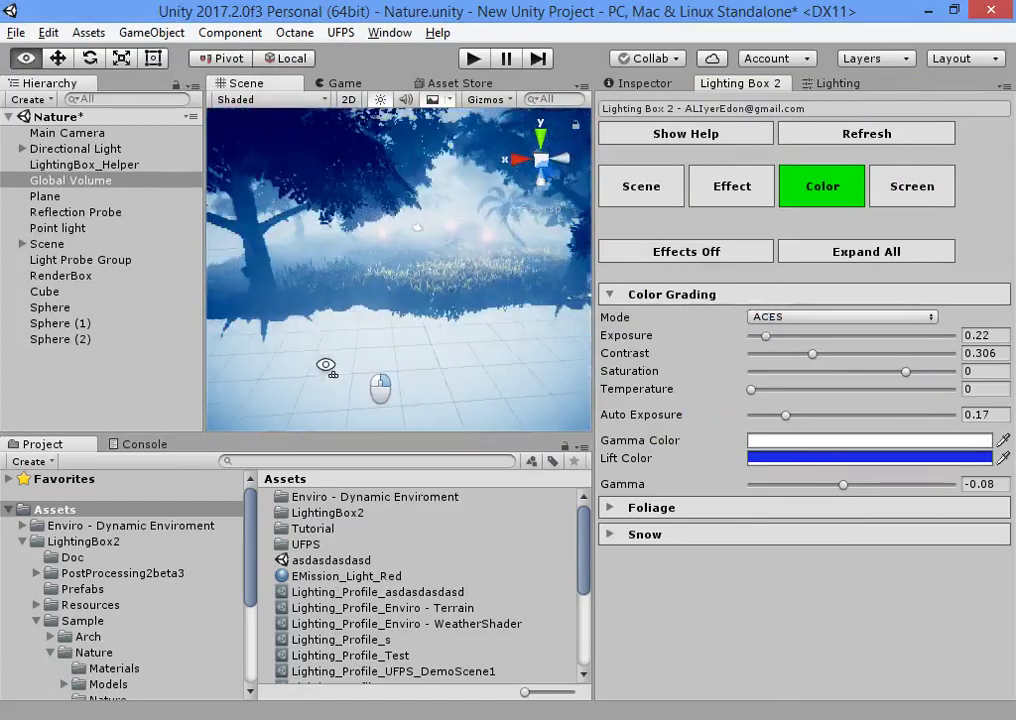
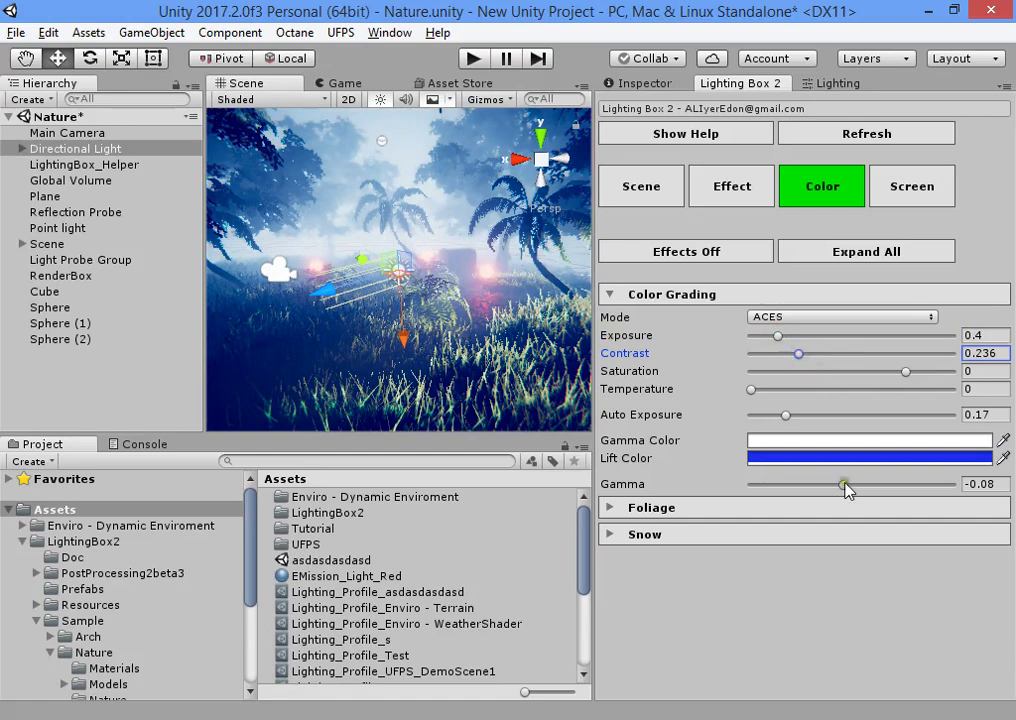
# - Set the Ambient color in the Scene settings to FFFFFFFF and open the Sun settings
pyautogui.click(648, 188)
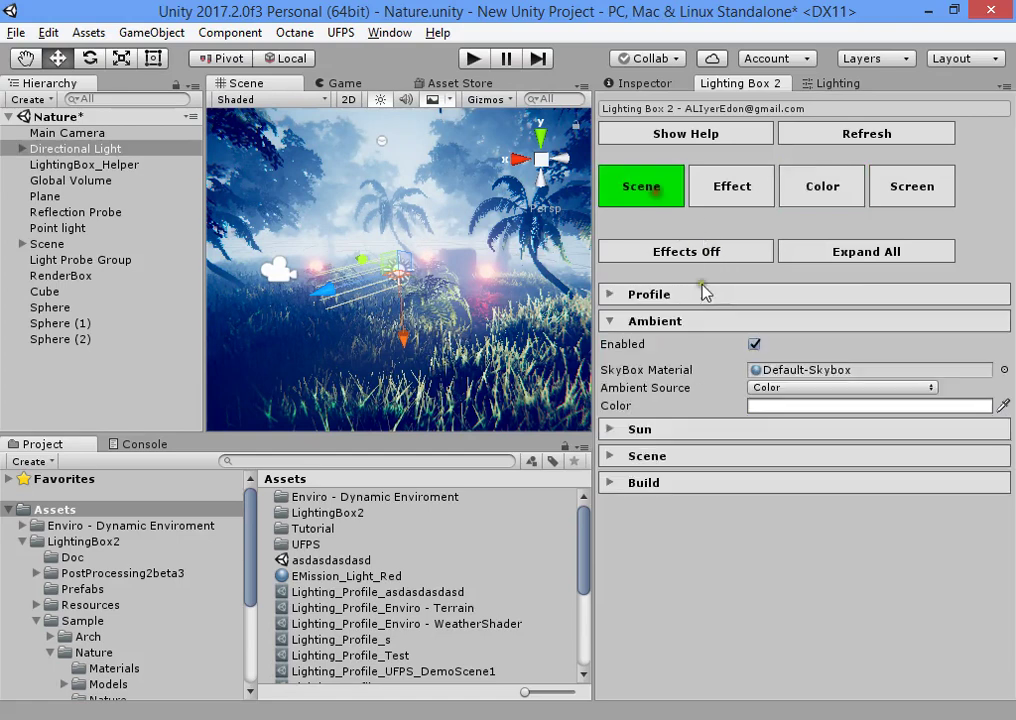
pyautogui.click(780, 405)
pyautogui.moveTo(739, 264); pyautogui.dragTo(671, 125)
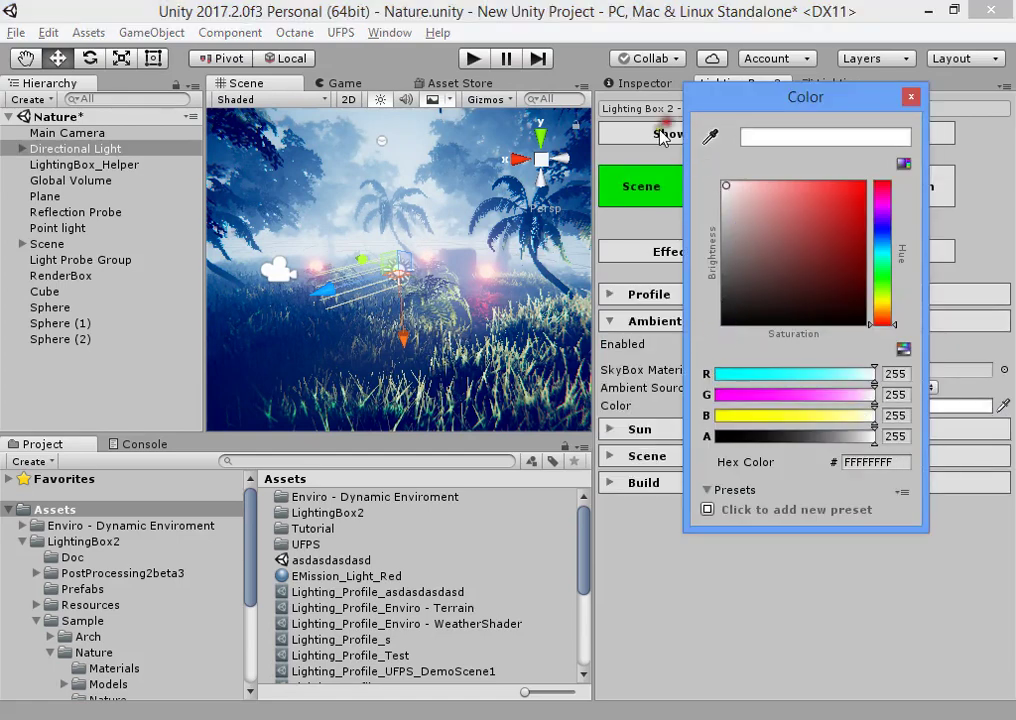
pyautogui.click(671, 125)
pyautogui.click(729, 432)
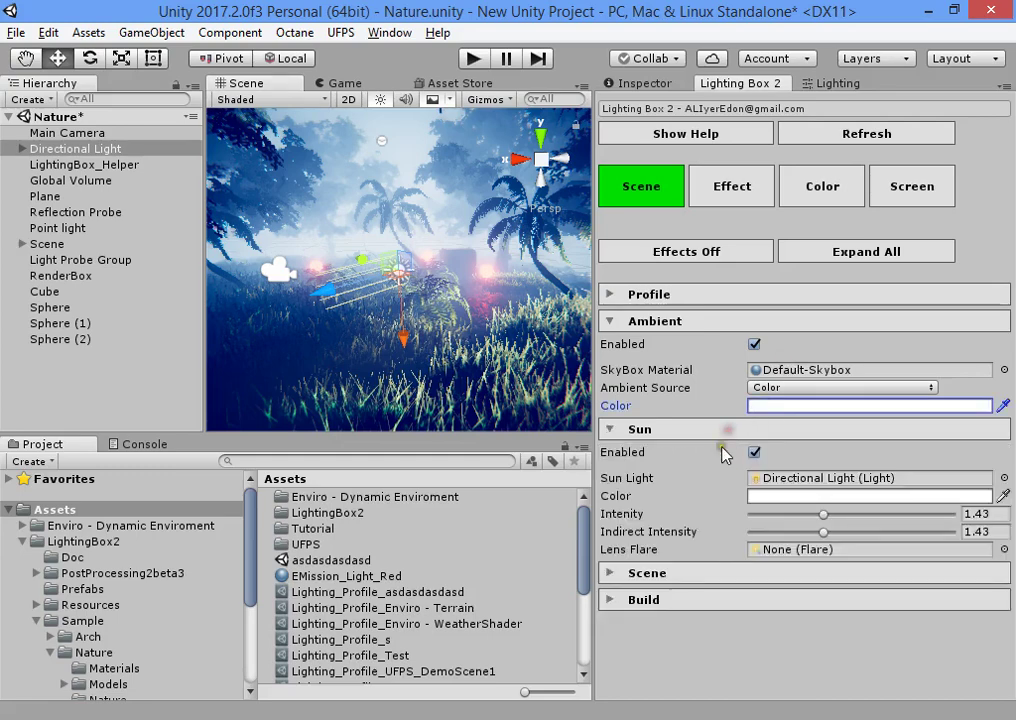
# - Expand the Scene and Build sections of the Lighting Box Scene settings
pyautogui.click(716, 576)
pyautogui.scroll(-3, 745, 540)
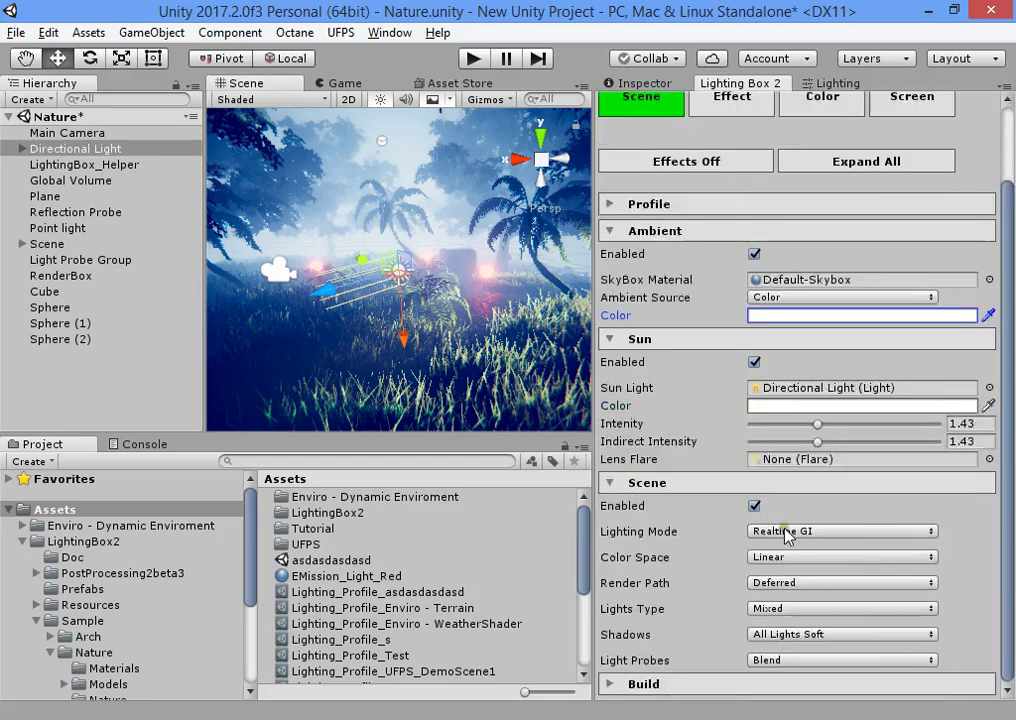
pyautogui.click(757, 684)
pyautogui.scroll(-4, 755, 680)
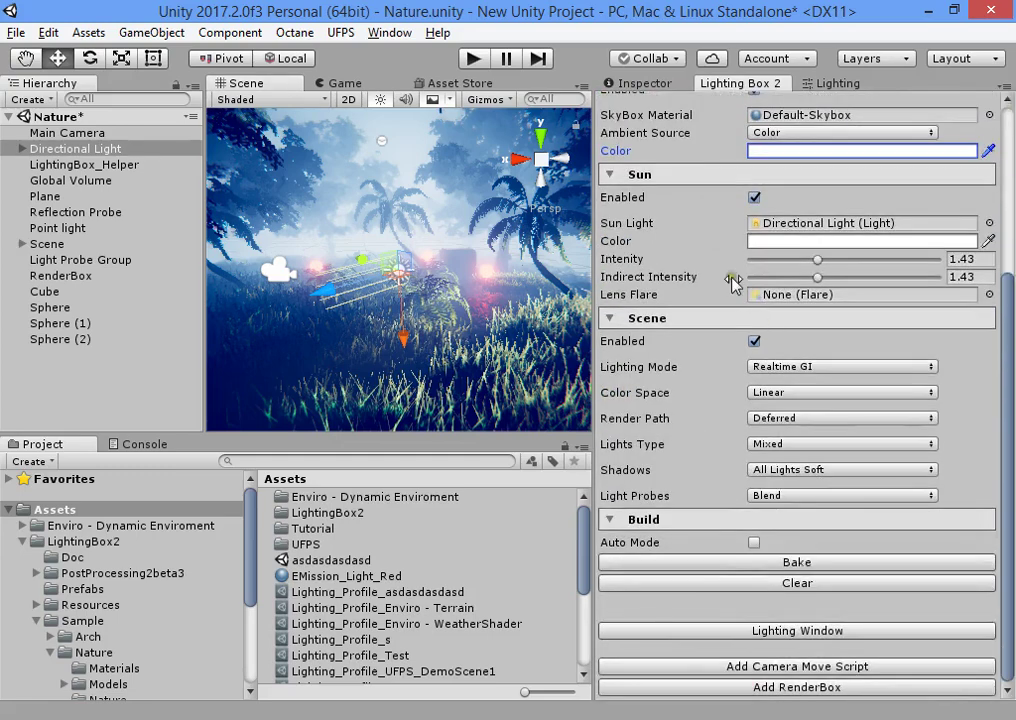
# - Try a different Ambient Source, switch back to Color, and pick white as the Ambient color
pyautogui.click(755, 136)
pyautogui.click(762, 152)
pyautogui.click(773, 150)
pyautogui.click(797, 195)
pyautogui.click(797, 170)
pyautogui.moveTo(800, 182); pyautogui.dragTo(524, 102)
pyautogui.click(456, 212)
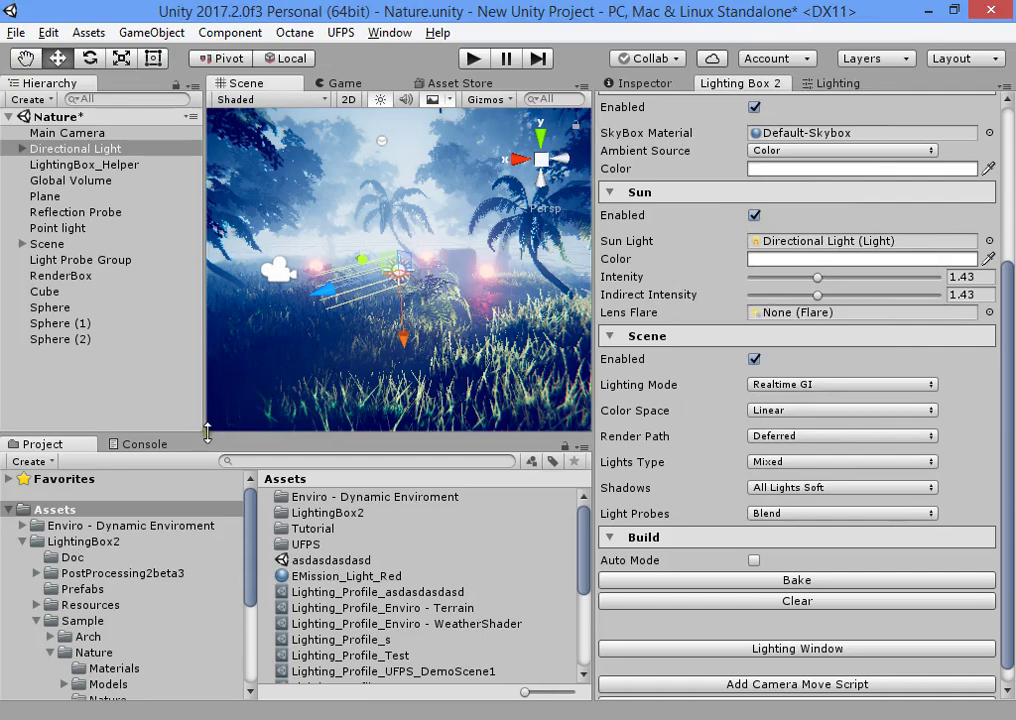
# - Toggle the Ambient section's Enabled option and try FF0000FF as the Ambient color
pyautogui.scroll(-1, 798, 483)
pyautogui.scroll(5, 766, 333)
pyautogui.click(754, 268)
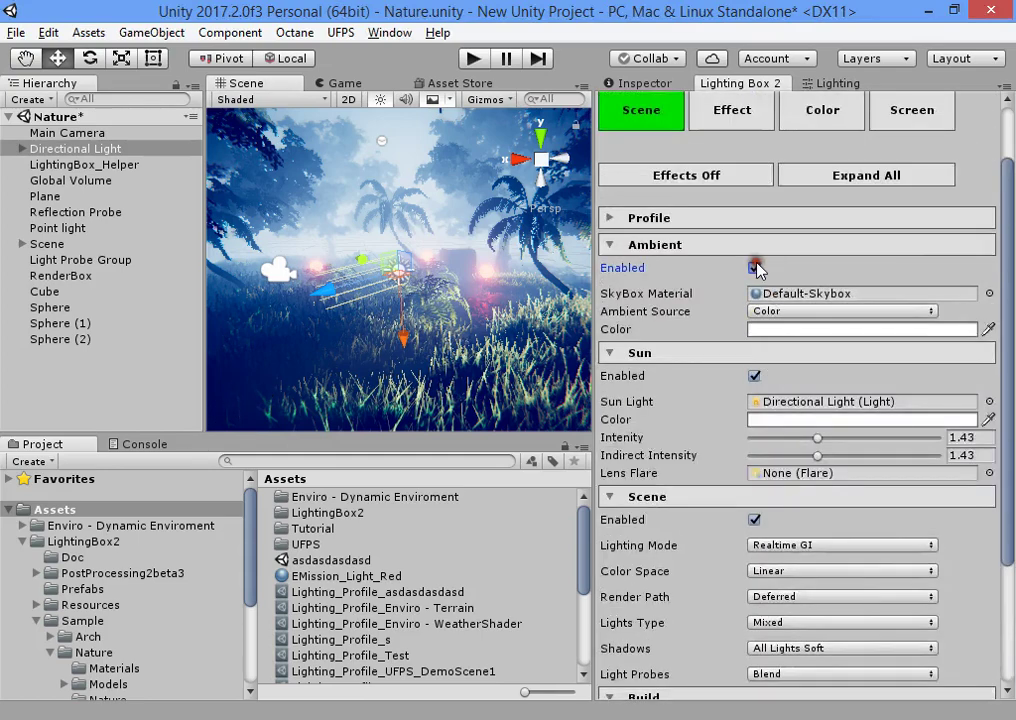
pyautogui.click(775, 330)
pyautogui.click(869, 182)
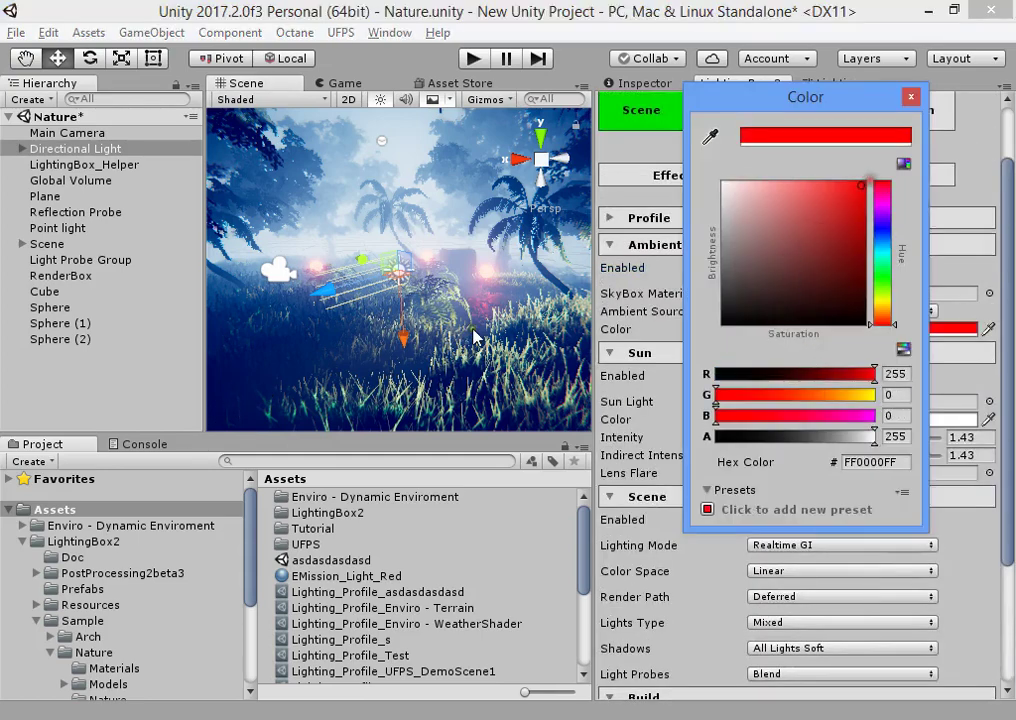
pyautogui.click(476, 327)
# - Set the Ambient color back to white and toggle the Ambient section's Enabled option
pyautogui.click(756, 269)
pyautogui.click(793, 329)
pyautogui.moveTo(762, 257); pyautogui.dragTo(712, 175)
pyautogui.click(553, 254)
pyautogui.click(756, 270)
# - Start baking the scene lighting from the Build section and move the view around the palm trees
pyautogui.scroll(-3, 785, 440)
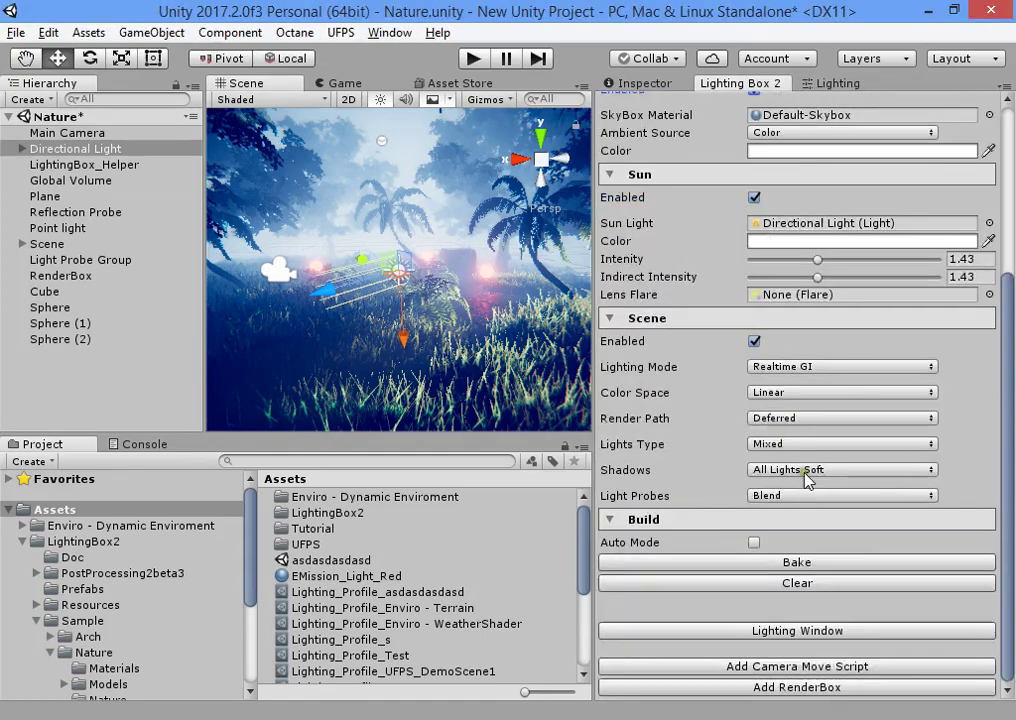
pyautogui.click(735, 562)
pyautogui.moveTo(549, 429); pyautogui.dragTo(470, 370, button='right')
pyautogui.press('s')
# - Go back to the Color Grading settings and open the Terrain sample folder in the project assets
pyautogui.scroll(5, 760, 220)
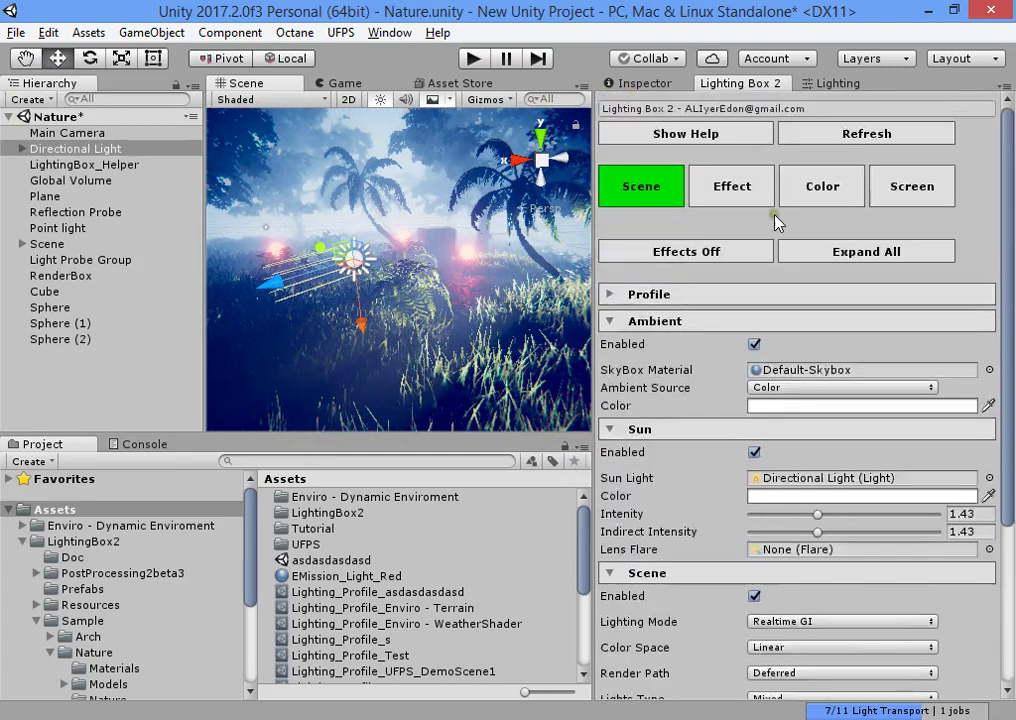
pyautogui.click(748, 190)
pyautogui.click(822, 186)
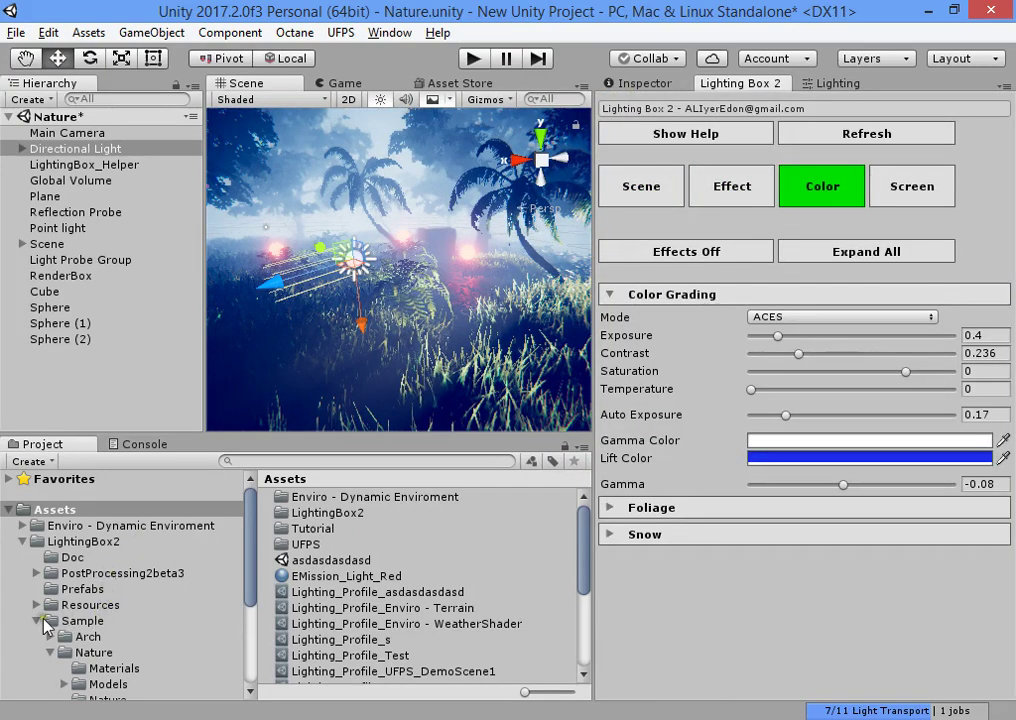
pyautogui.click(50, 652)
pyautogui.click(62, 668)
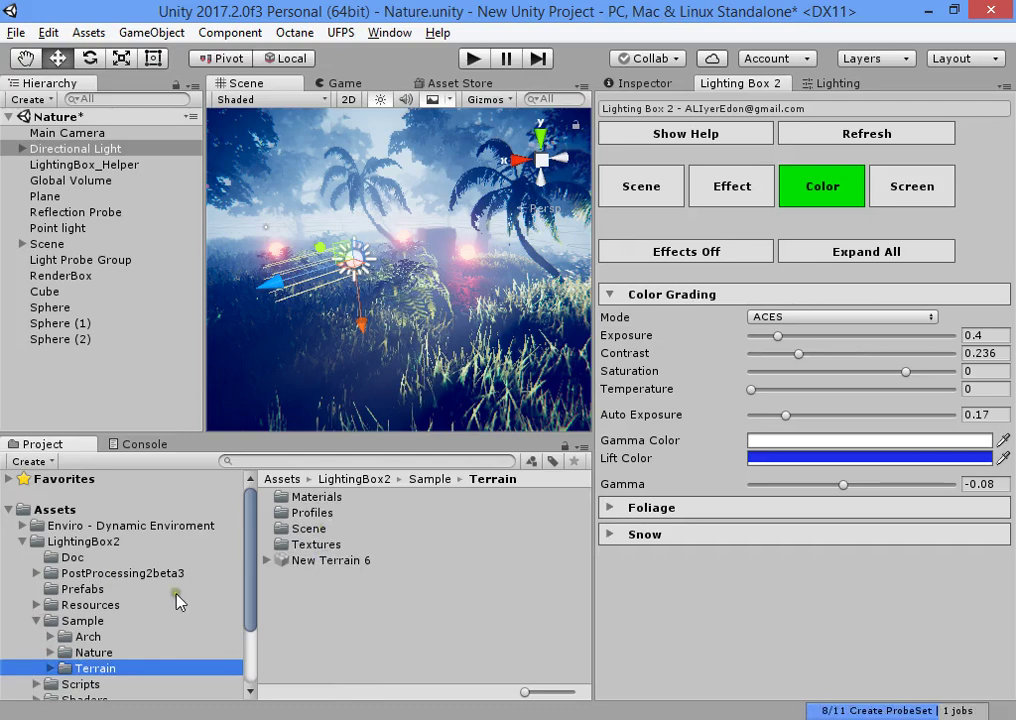
# - Look around the scene, then set the Ambient color in the Scene settings to FFFFFFFF
pyautogui.keyDown('alt'); pyautogui.moveTo(397, 363); pyautogui.dragTo(318, 301); pyautogui.keyUp('alt')
pyautogui.press('s')
pyautogui.moveTo(318, 301); pyautogui.dragTo(447, 379, button='right')
pyautogui.keyDown('alt'); pyautogui.moveTo(456, 427); pyautogui.dragTo(438, 318); pyautogui.keyUp('alt')
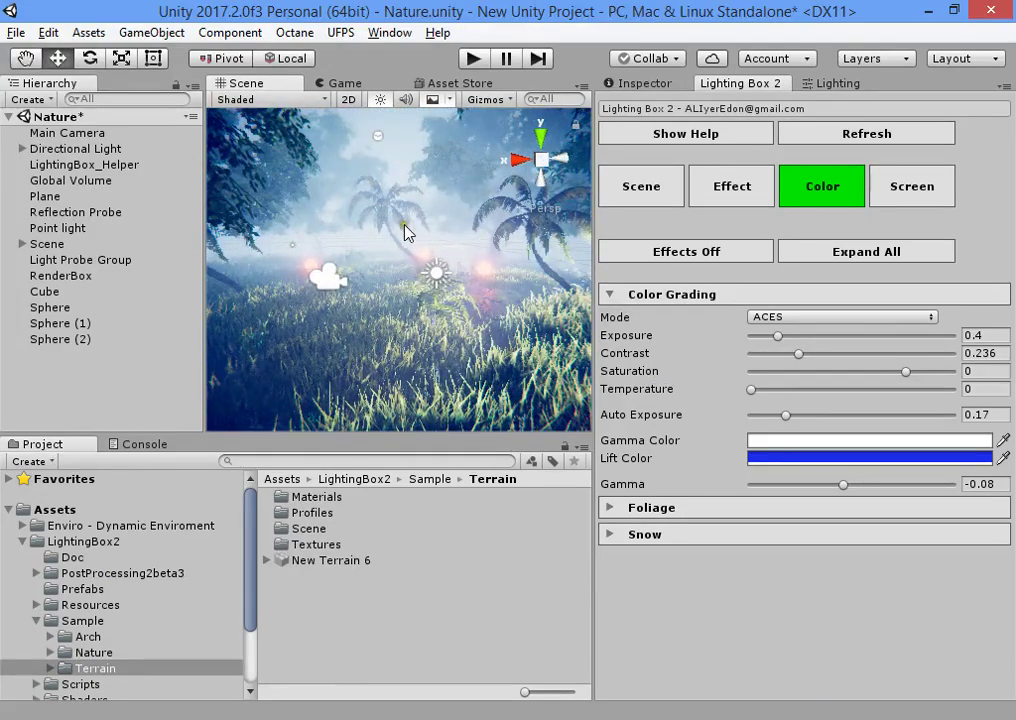
pyautogui.keyDown('alt'); pyautogui.moveTo(405, 233); pyautogui.dragTo(374, 227); pyautogui.keyUp('alt')
pyautogui.click(669, 197)
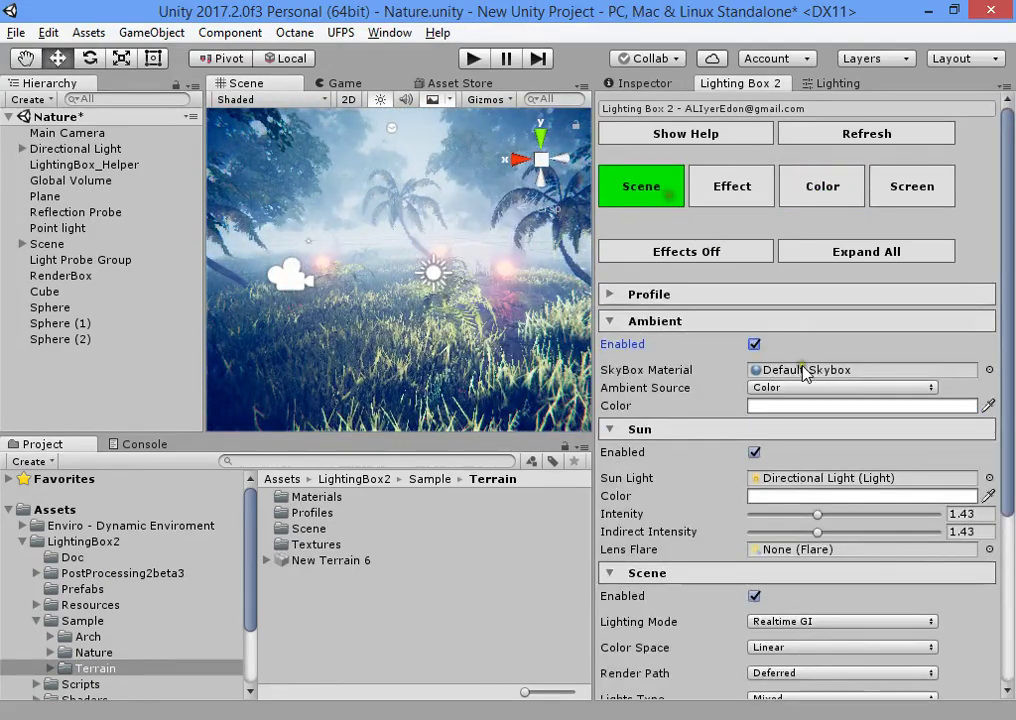
pyautogui.click(779, 403)
pyautogui.moveTo(732, 312); pyautogui.dragTo(640, 159)
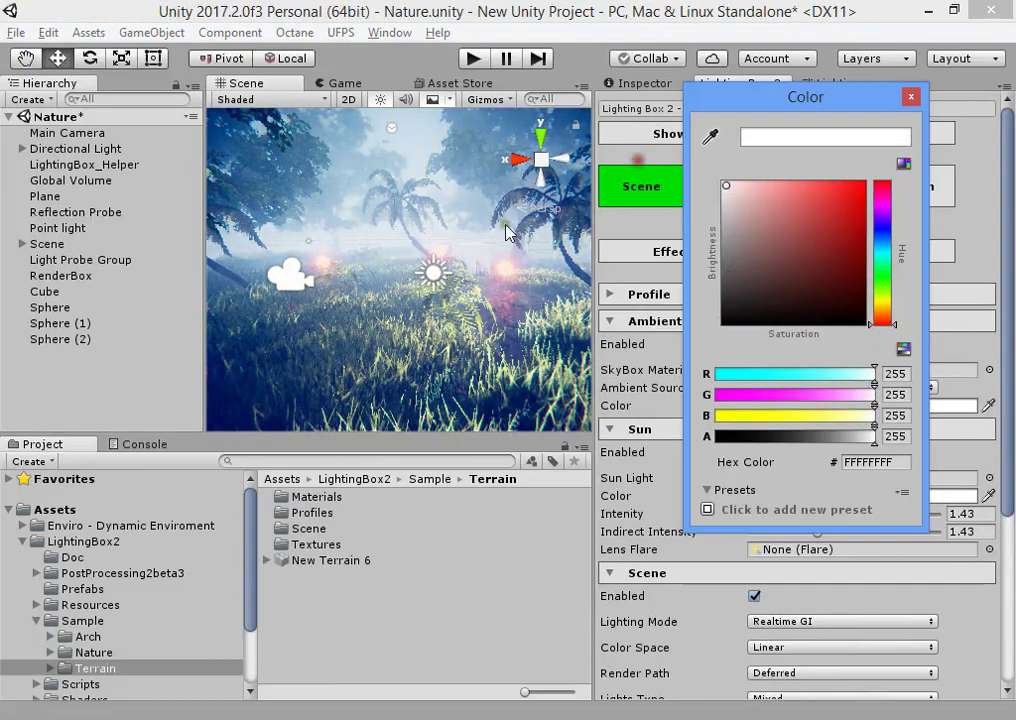
pyautogui.click(458, 182)
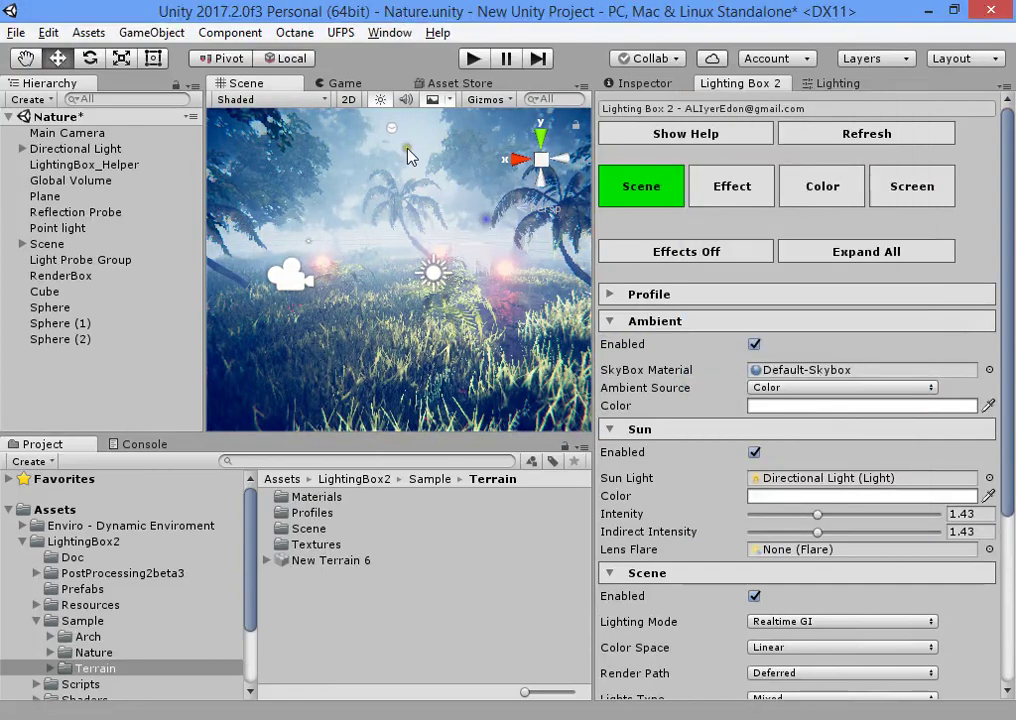
# - Run the game in Play mode and set the Color Grading Exposure to 0
pyautogui.click(473, 58)
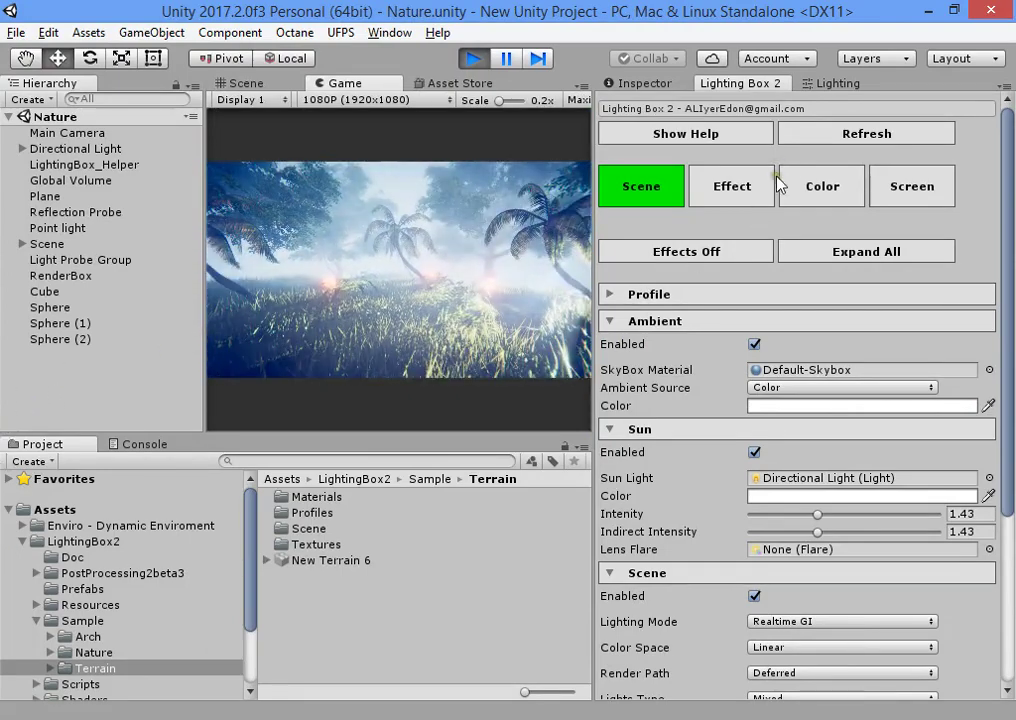
pyautogui.click(732, 186)
pyautogui.click(875, 195)
pyautogui.click(812, 190)
pyautogui.moveTo(767, 333); pyautogui.dragTo(646, 318)
pyautogui.click(411, 284)
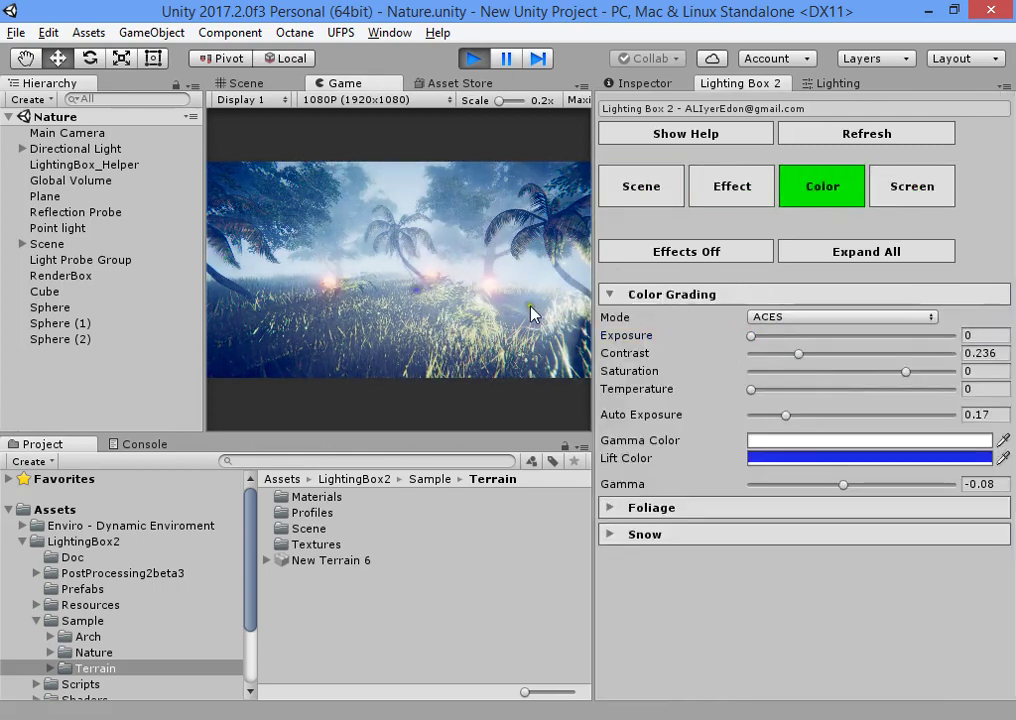
# - Change the Color Grading Lift Color to a fully saturated pure blue
pyautogui.click(821, 453)
pyautogui.moveTo(755, 308)
pyautogui.mouseDown()
pyautogui.moveTo(619, 367)
pyautogui.moveTo(780, 202)
pyautogui.moveTo(615, 324)
pyautogui.moveTo(705, 338)
pyautogui.moveTo(858, 222)
pyautogui.moveTo(903, 258)
pyautogui.mouseUp()
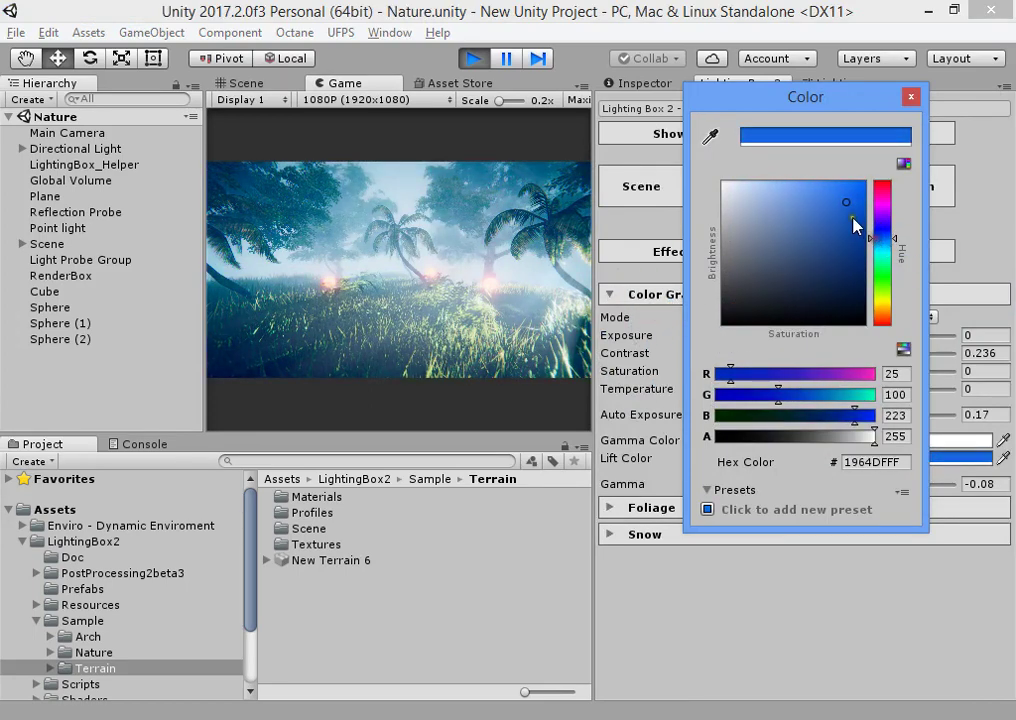
pyautogui.moveTo(853, 218); pyautogui.dragTo(863, 199)
pyautogui.moveTo(895, 237)
pyautogui.mouseDown()
pyautogui.moveTo(857, 220)
pyautogui.moveTo(860, 189)
pyautogui.mouseUp()
pyautogui.click(297, 325)
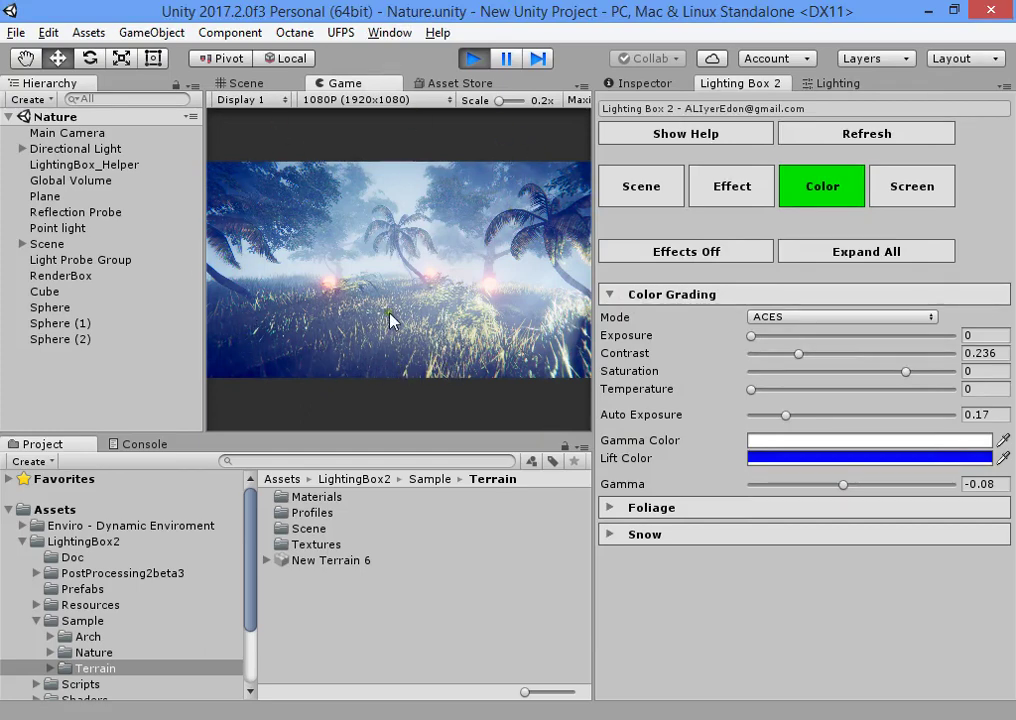
# - Try red, light blue and bright green as the Gamma Color, and settle on a muted dark green
pyautogui.click(752, 442)
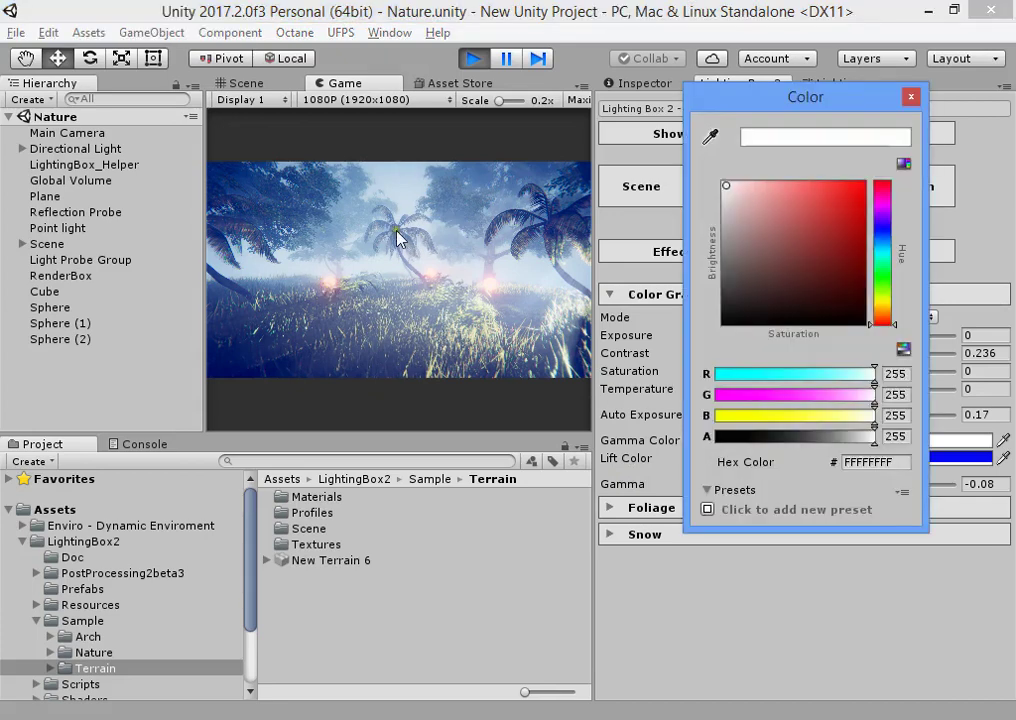
pyautogui.moveTo(826, 208)
pyautogui.mouseDown()
pyautogui.moveTo(871, 167)
pyautogui.moveTo(832, 215)
pyautogui.moveTo(825, 200)
pyautogui.moveTo(842, 212)
pyautogui.moveTo(843, 203)
pyautogui.mouseUp()
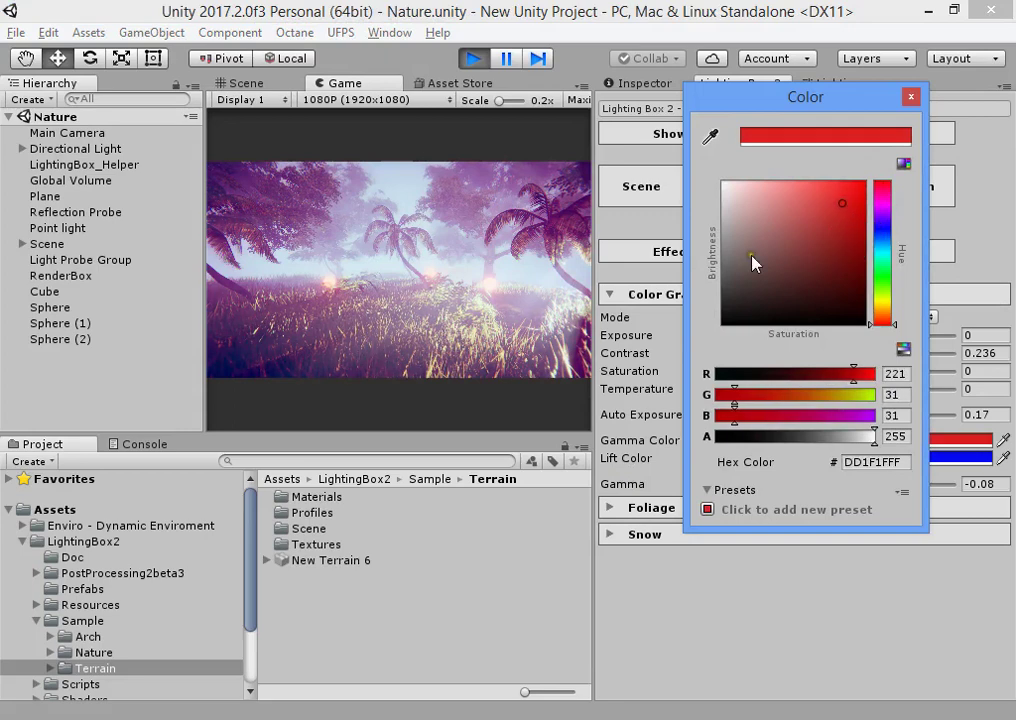
pyautogui.click(884, 254)
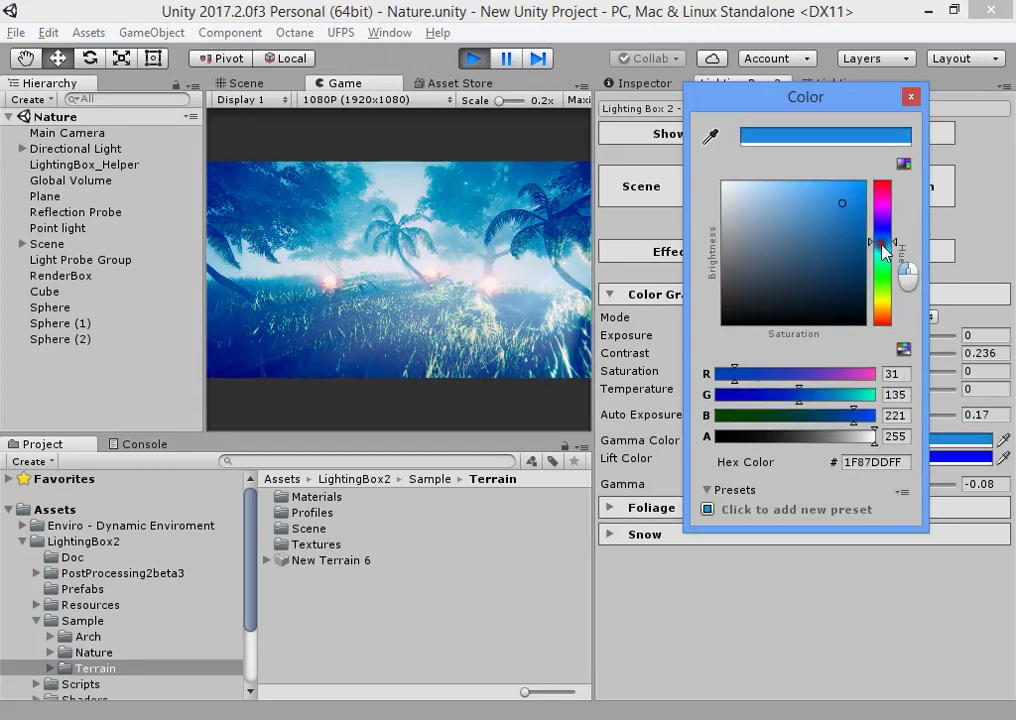
pyautogui.moveTo(883, 243)
pyautogui.mouseDown()
pyautogui.moveTo(884, 262)
pyautogui.moveTo(885, 228)
pyautogui.moveTo(886, 281)
pyautogui.mouseUp()
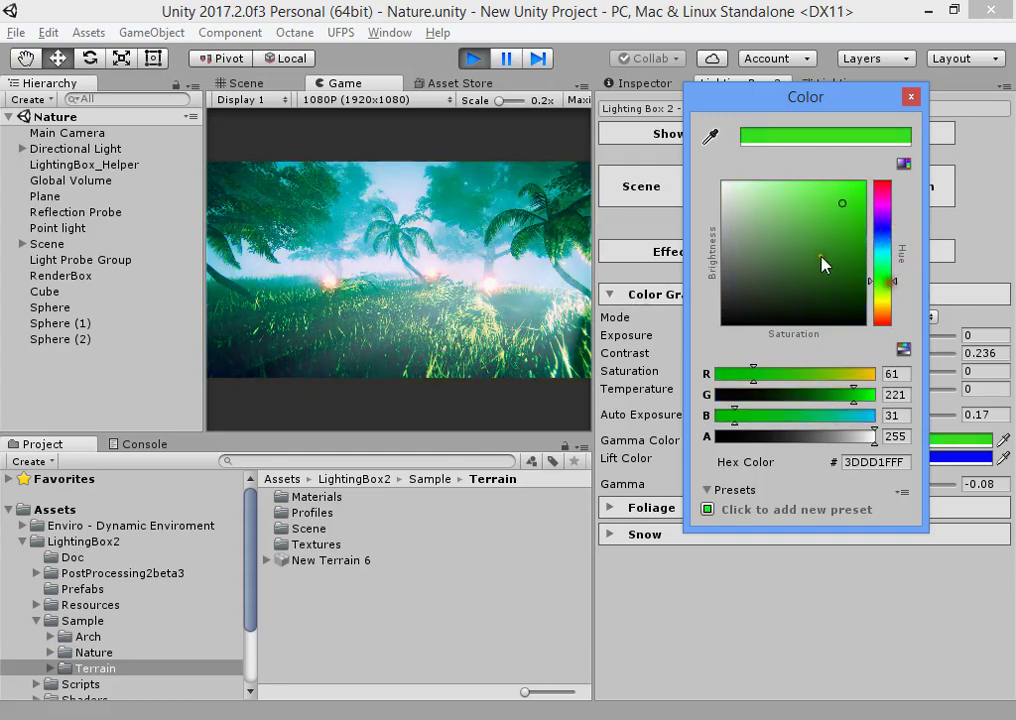
pyautogui.click(772, 308)
pyautogui.moveTo(772, 310)
pyautogui.mouseDown()
pyautogui.moveTo(777, 268)
pyautogui.moveTo(762, 306)
pyautogui.moveTo(776, 268)
pyautogui.mouseUp()
pyautogui.click(311, 216)
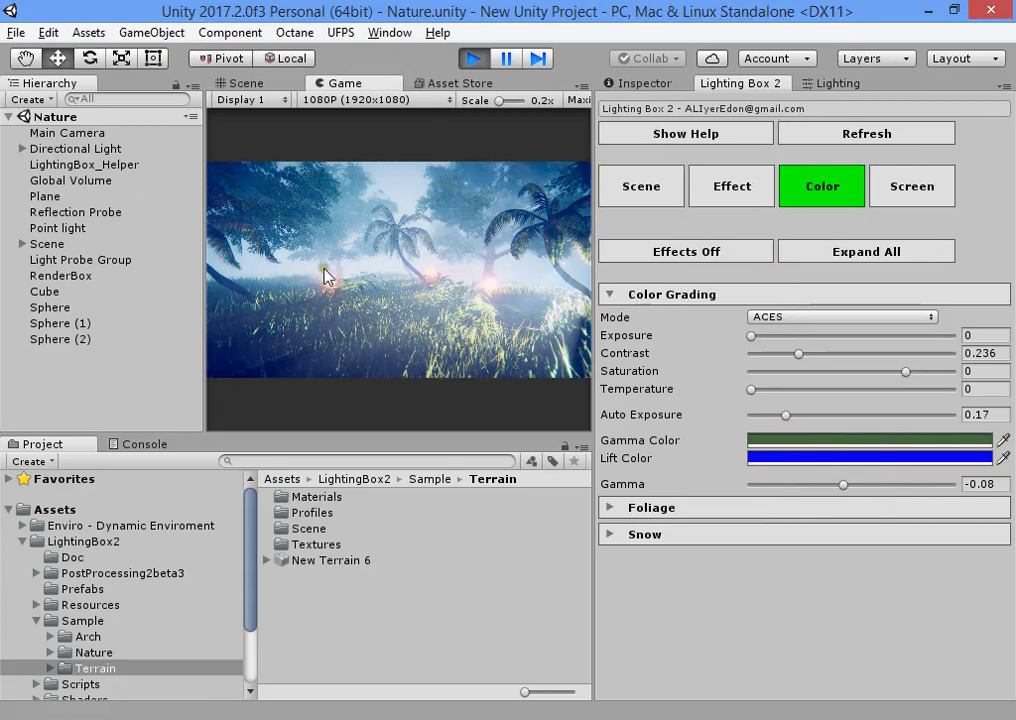
# - Try a Color Grading Saturation of -0.129, Contrast of 0.759 and Gamma of 0.438 in the running game
pyautogui.moveTo(884, 378)
pyautogui.mouseDown()
pyautogui.moveTo(873, 377)
pyautogui.moveTo(886, 377)
pyautogui.mouseUp()
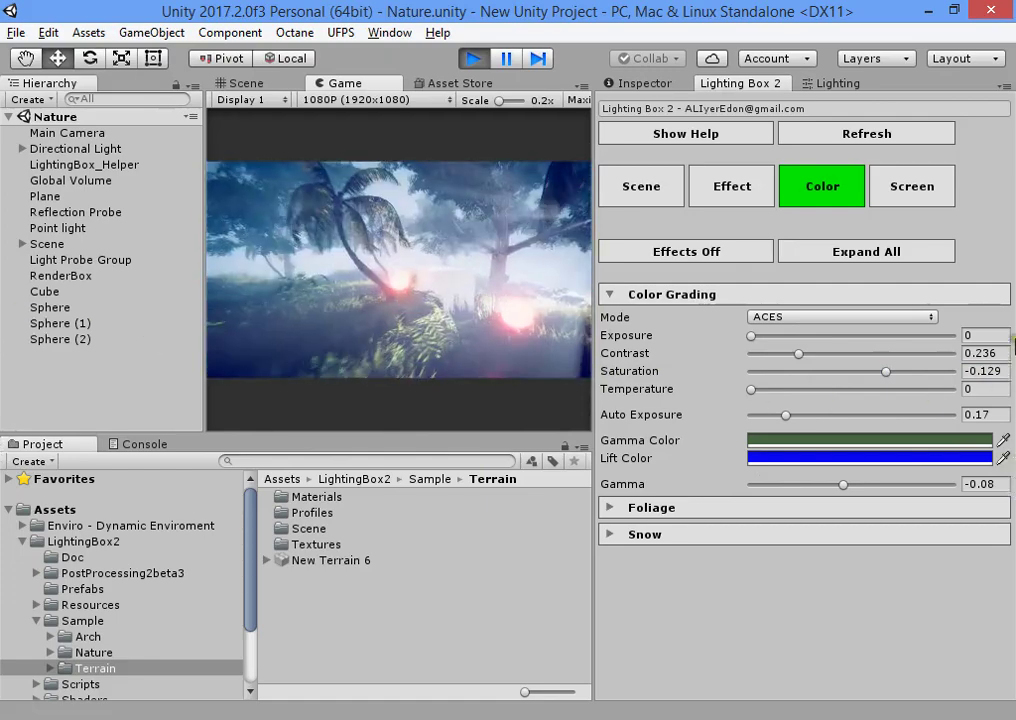
pyautogui.moveTo(827, 355); pyautogui.dragTo(905, 349)
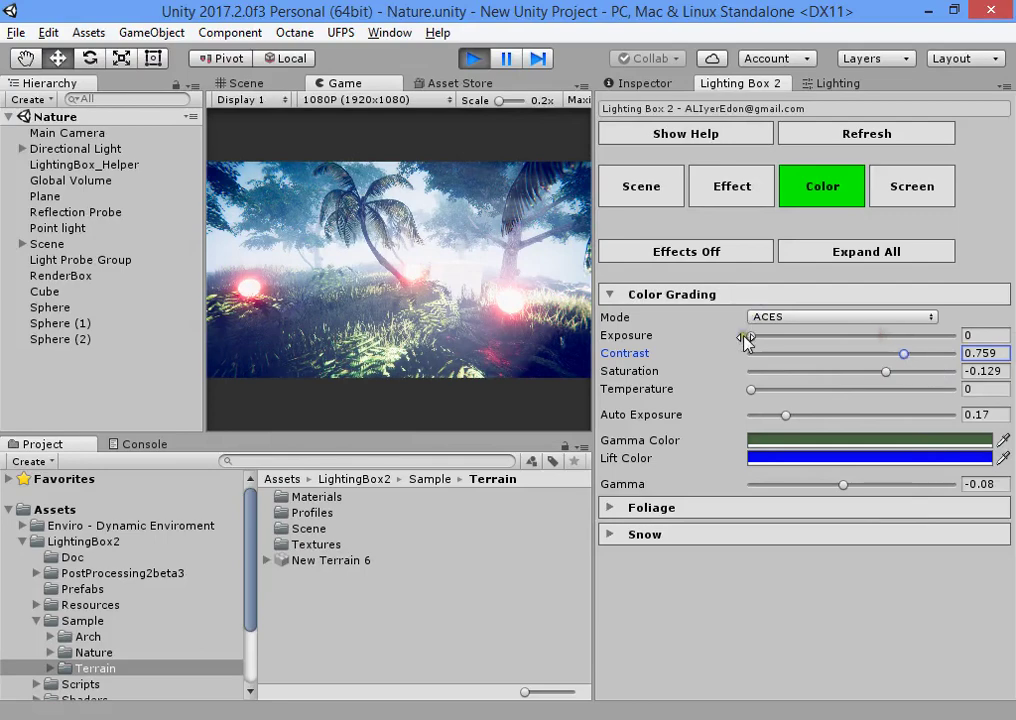
pyautogui.moveTo(853, 490); pyautogui.dragTo(896, 488)
pyautogui.click(497, 295)
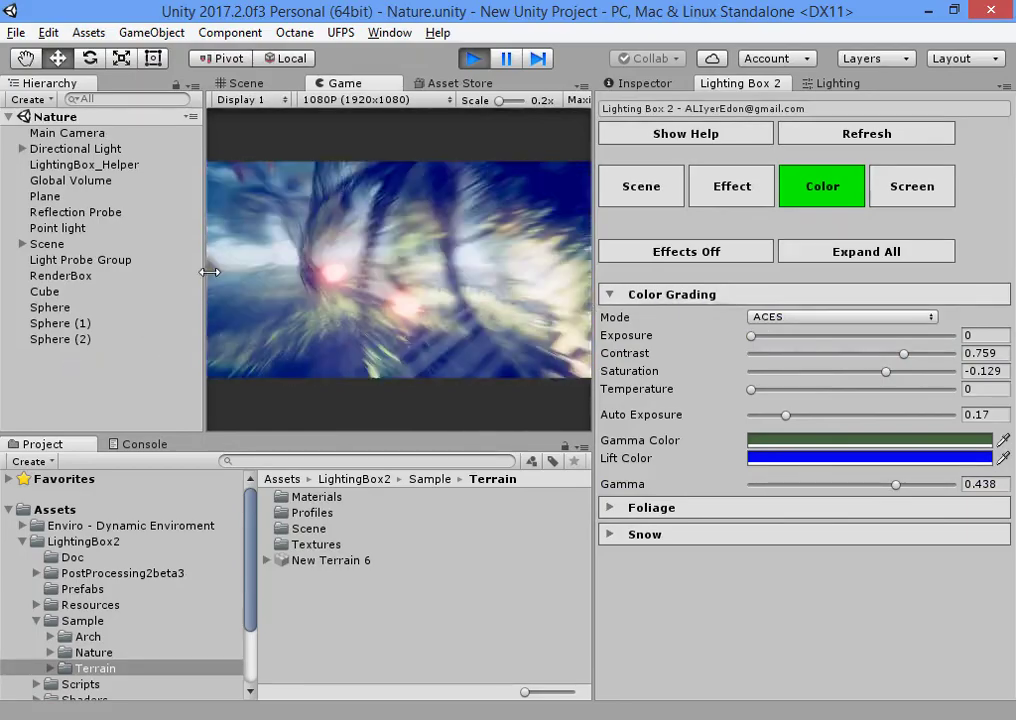
# - Reset the Color Grading Saturation to 0, then try lowering it to -0.468
pyautogui.click(987, 371)
pyautogui.write('0')
pyautogui.press('Return')
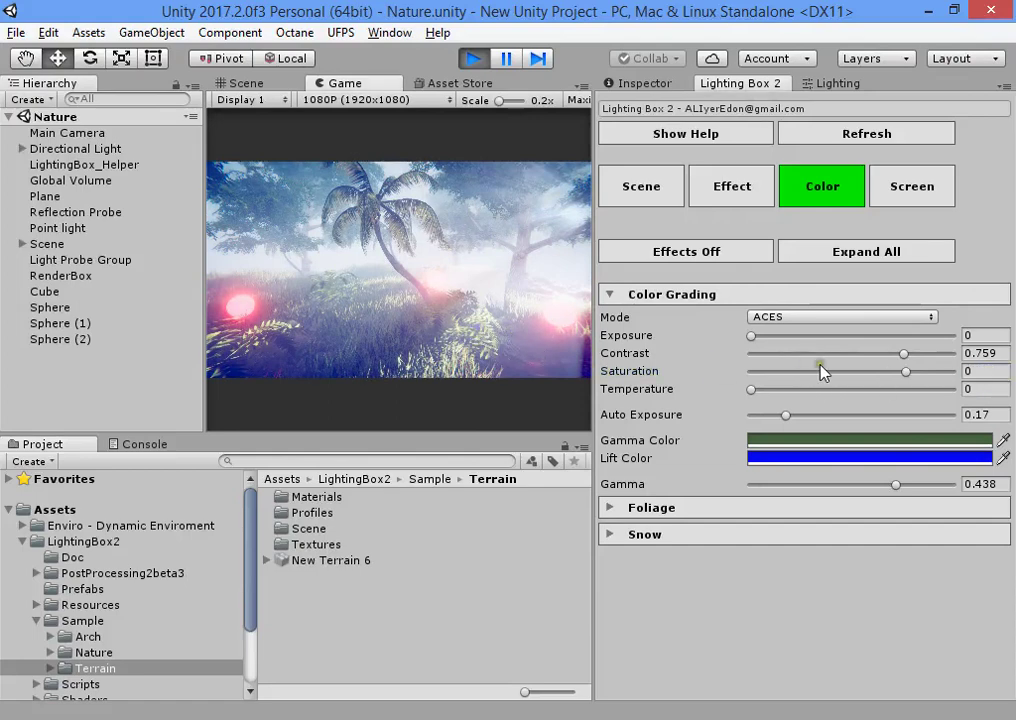
pyautogui.moveTo(893, 378); pyautogui.dragTo(835, 370)
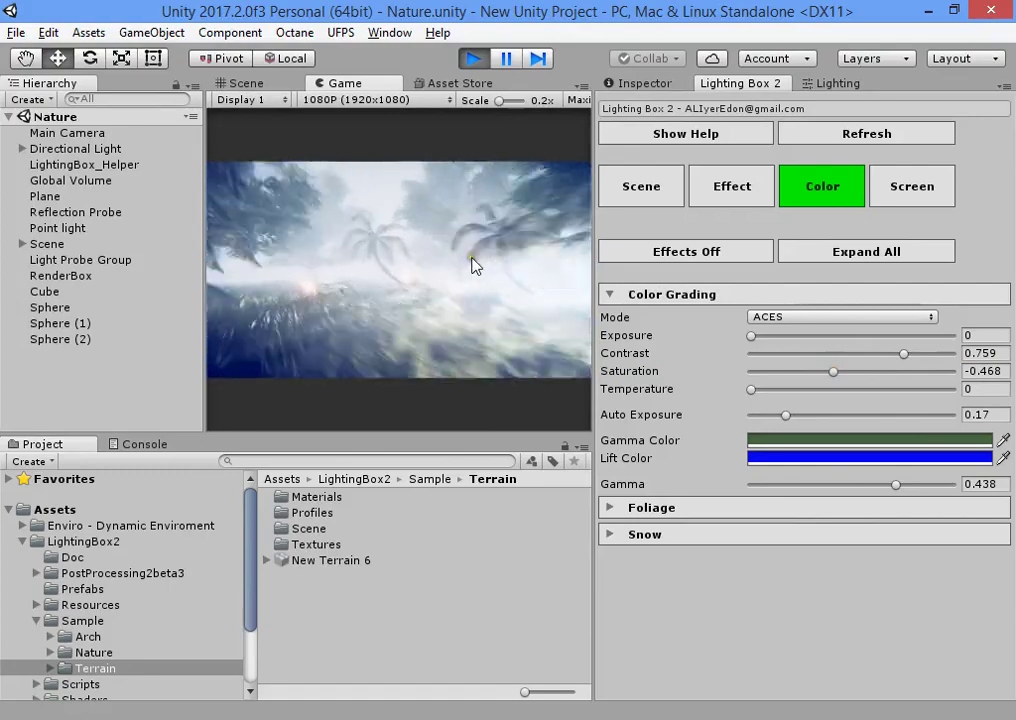
# - Set the Color Grading Saturation to 0, Contrast to 0.596 and Gamma to -0.034
pyautogui.click(985, 371)
pyautogui.write('0')
pyautogui.moveTo(903, 353); pyautogui.dragTo(871, 353)
pyautogui.moveTo(890, 480); pyautogui.dragTo(827, 481)
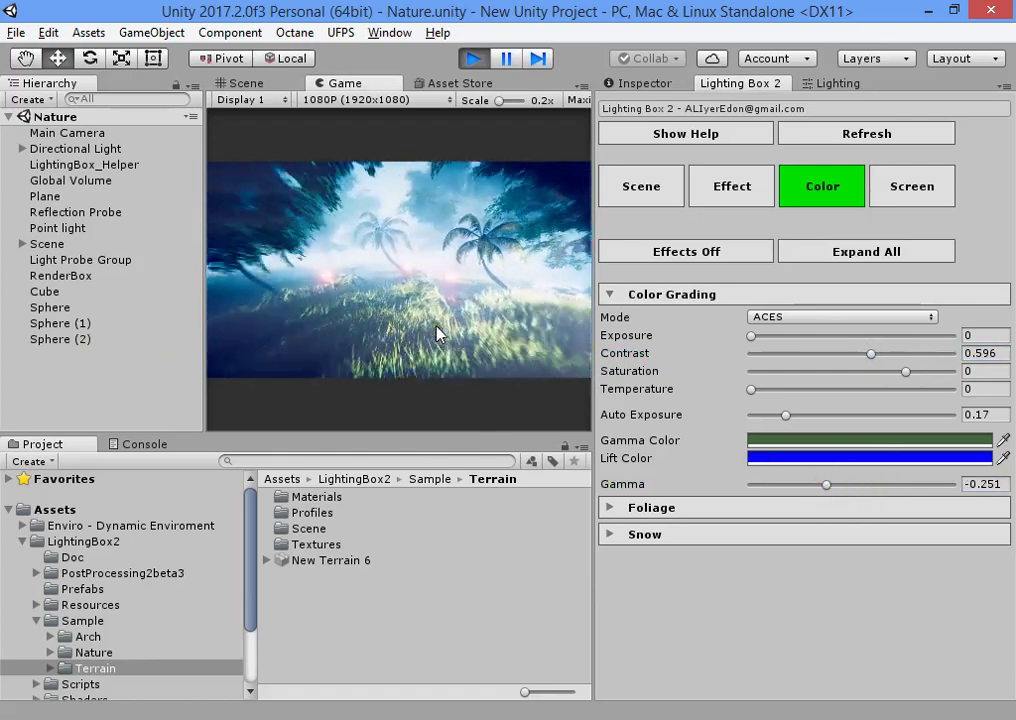
pyautogui.moveTo(826, 488); pyautogui.dragTo(848, 486)
# - Compare the Neutral and ACES Color Grading modes twice, finishing on ACES
pyautogui.click(789, 317)
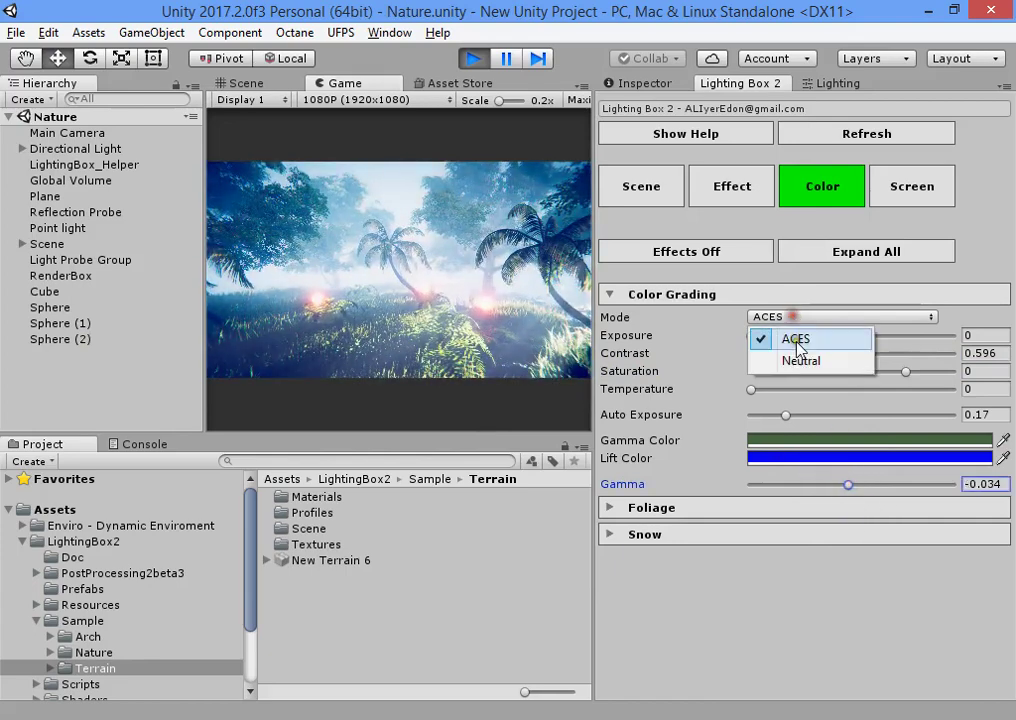
pyautogui.click(790, 358)
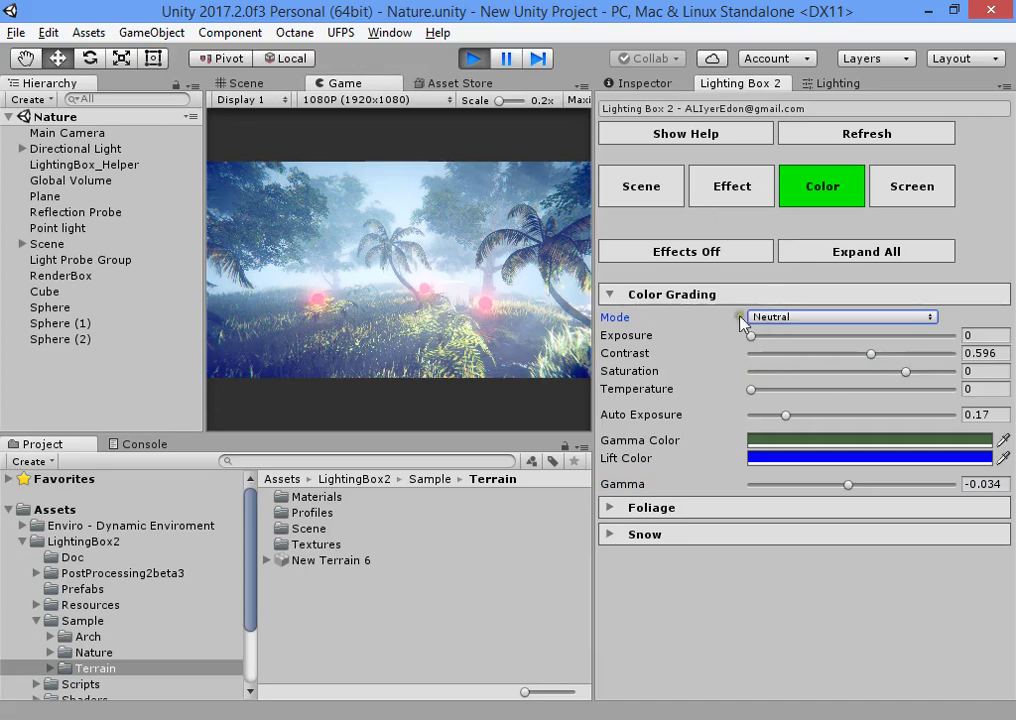
pyautogui.click(770, 317)
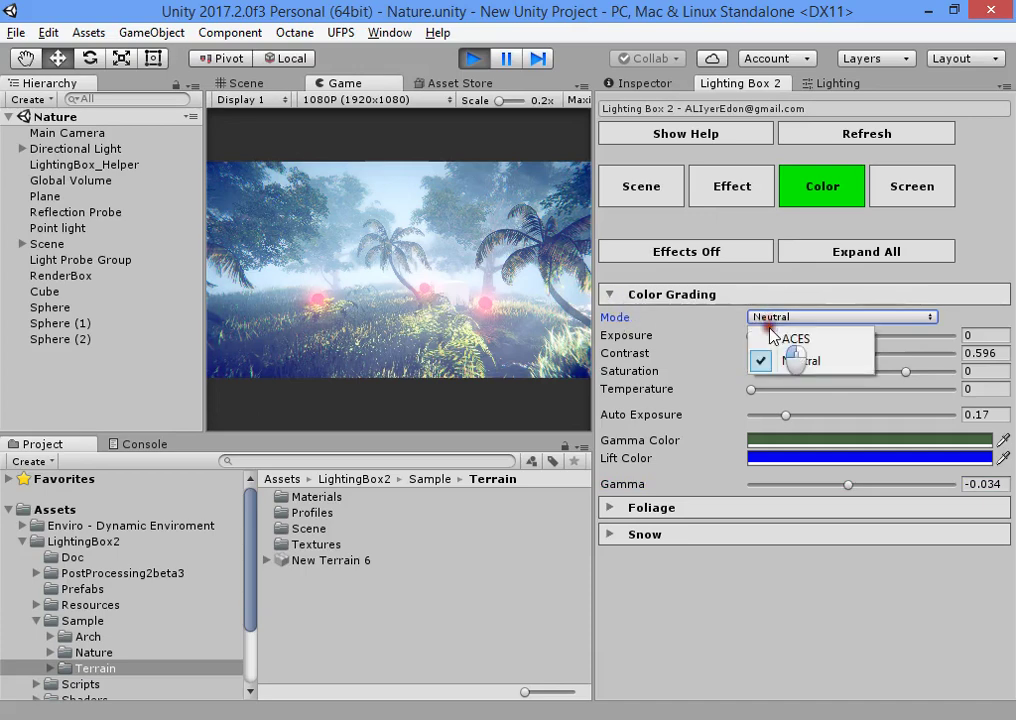
pyautogui.click(777, 340)
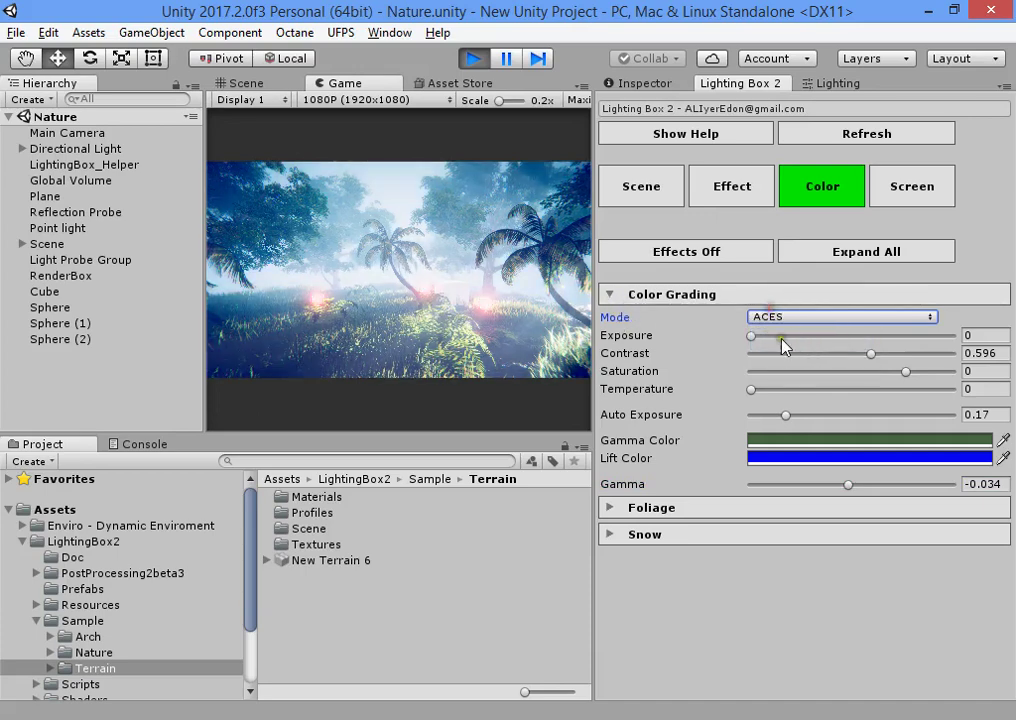
pyautogui.click(781, 320)
pyautogui.click(790, 360)
pyautogui.click(785, 320)
pyautogui.click(790, 338)
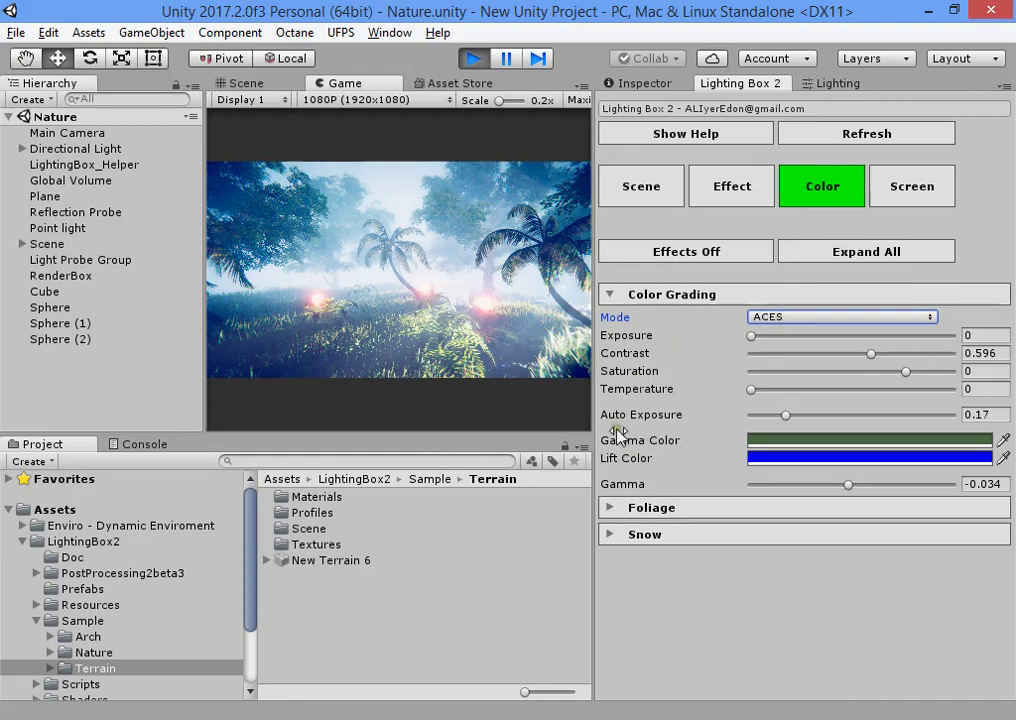
# - Open the Foliage settings, batch-convert the foliage materials to Speed Tree and inspect the grass in the Scene view
pyautogui.click(672, 512)
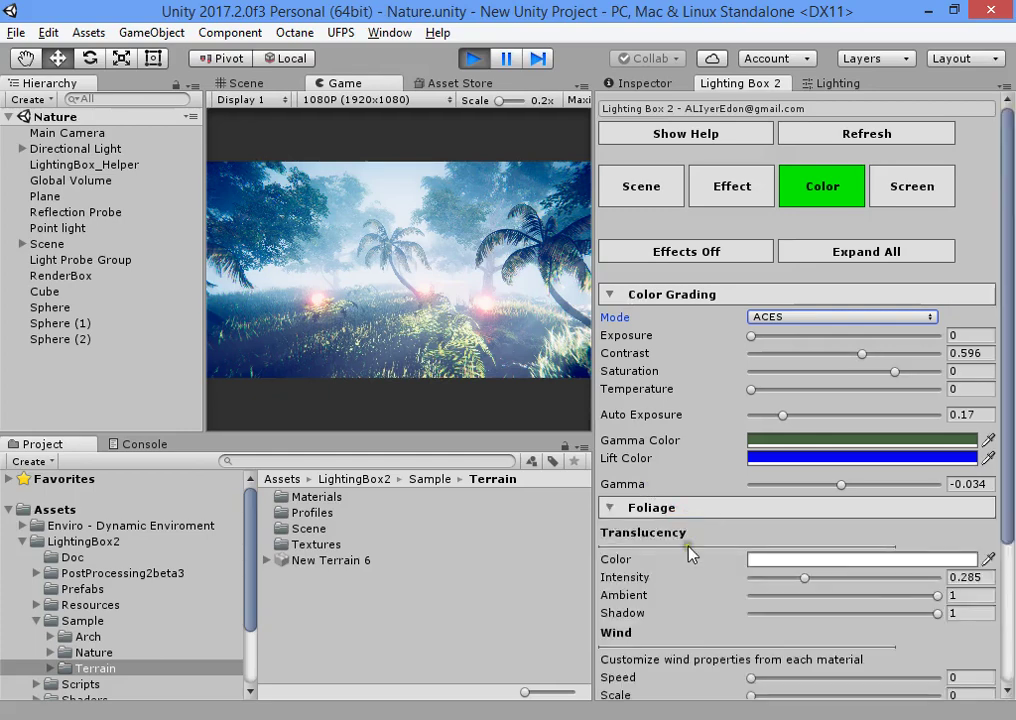
pyautogui.scroll(-5, 700, 555)
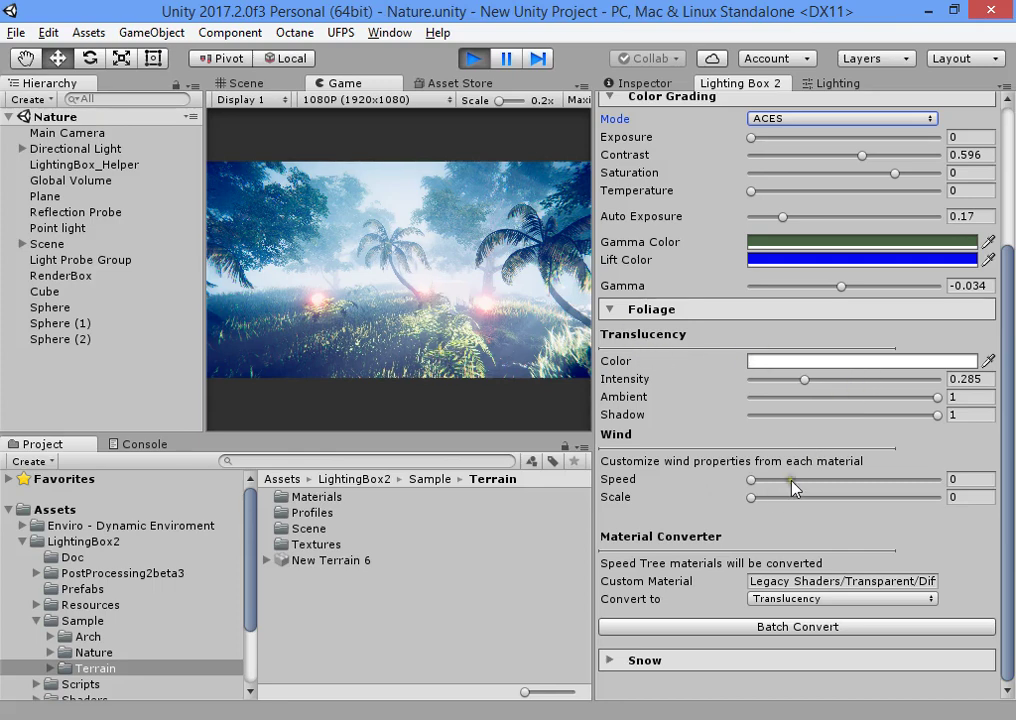
pyautogui.click(778, 606)
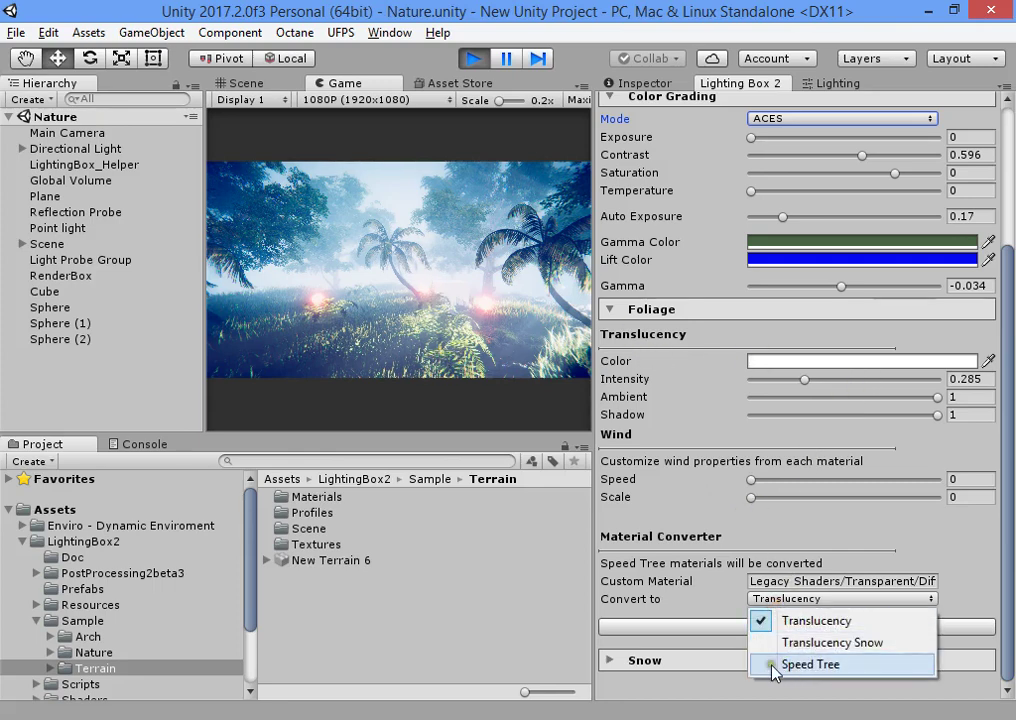
pyautogui.click(790, 666)
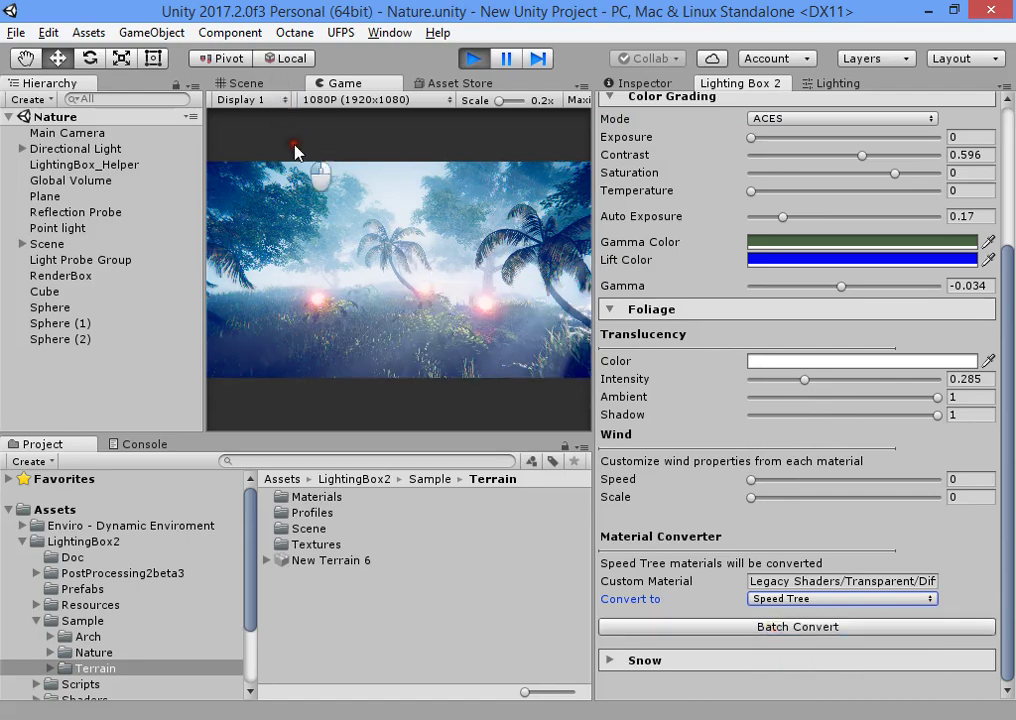
pyautogui.click(232, 83)
pyautogui.moveTo(374, 215); pyautogui.dragTo(478, 363, button='right')
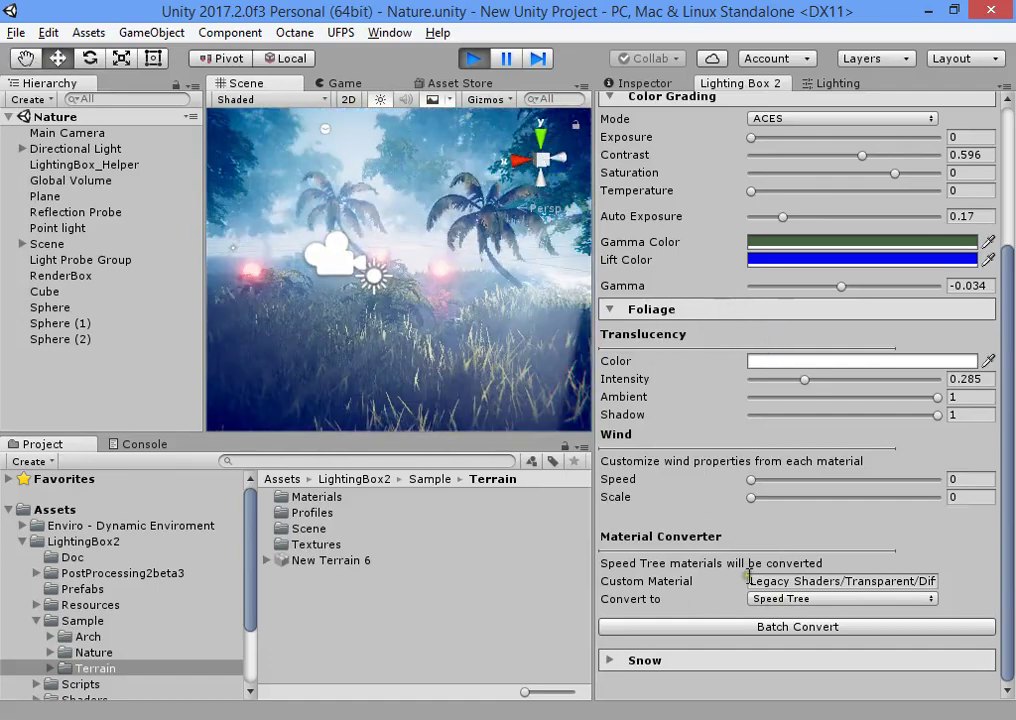
# - Batch-convert the foliage materials to Translucency and inspect the grass in the Scene view
pyautogui.click(815, 600)
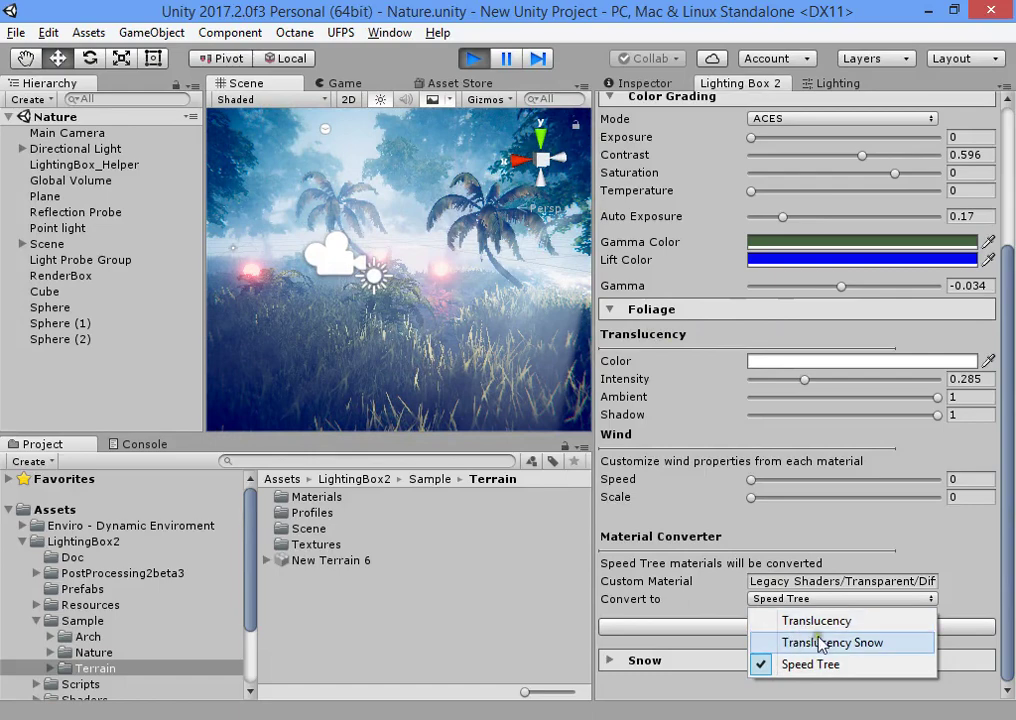
pyautogui.click(817, 622)
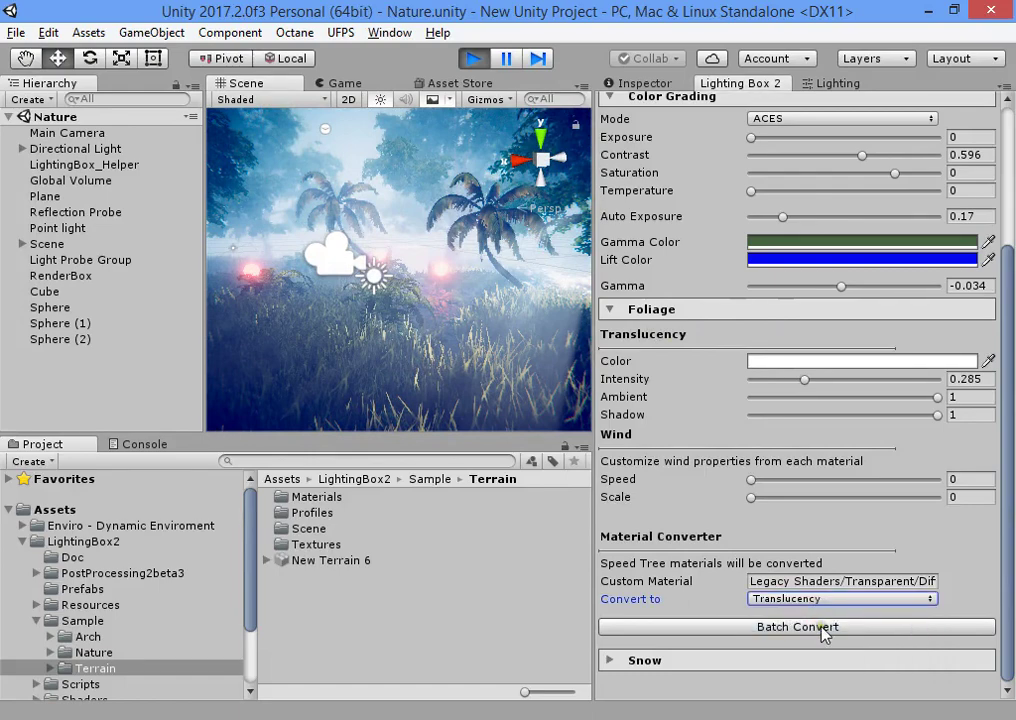
pyautogui.click(822, 628)
pyautogui.moveTo(478, 326); pyautogui.dragTo(383, 365, button='right')
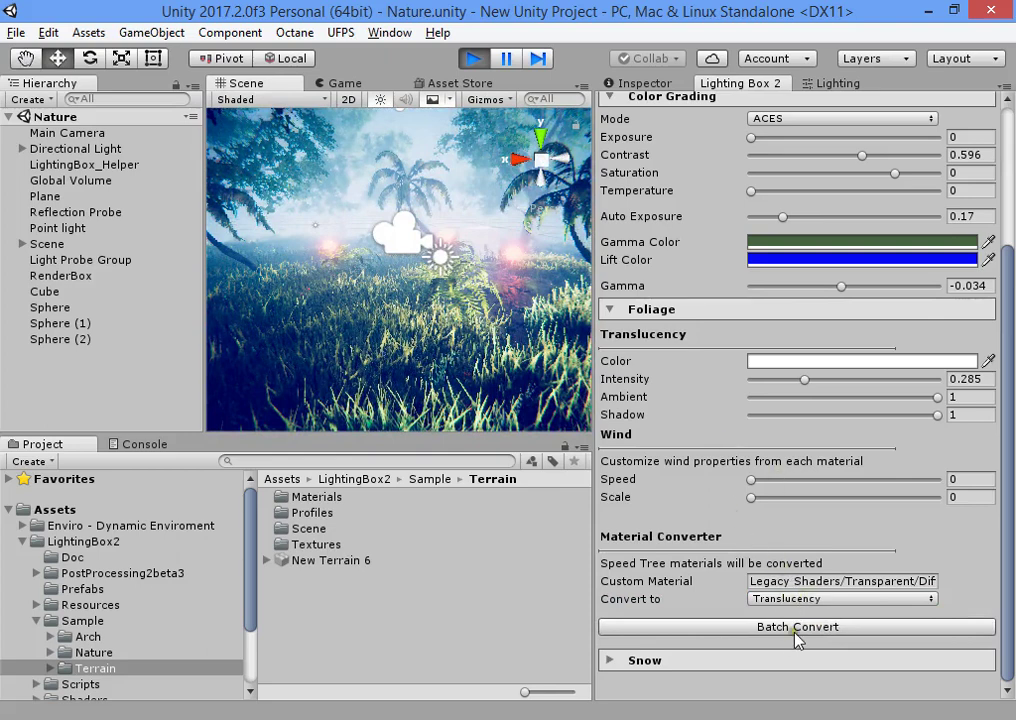
# - Examine the full shader path in the Foliage converter's Custom Material setting
pyautogui.click(832, 581)
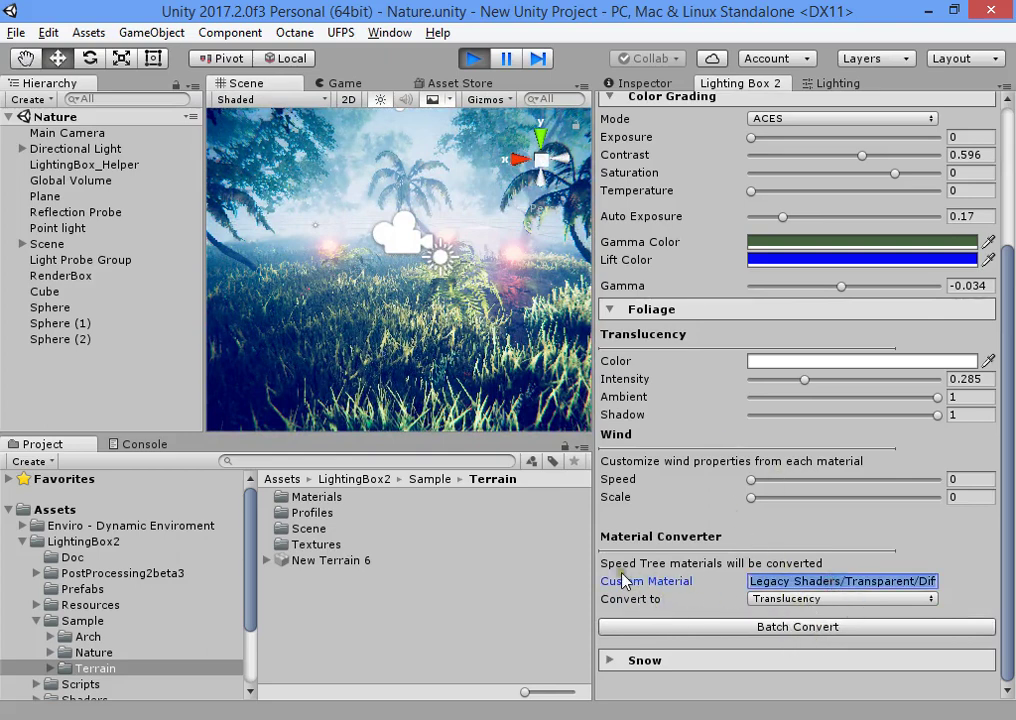
pyautogui.click(808, 581)
pyautogui.moveTo(808, 581); pyautogui.dragTo(1010, 584)
pyautogui.click(922, 583)
pyautogui.click(933, 581)
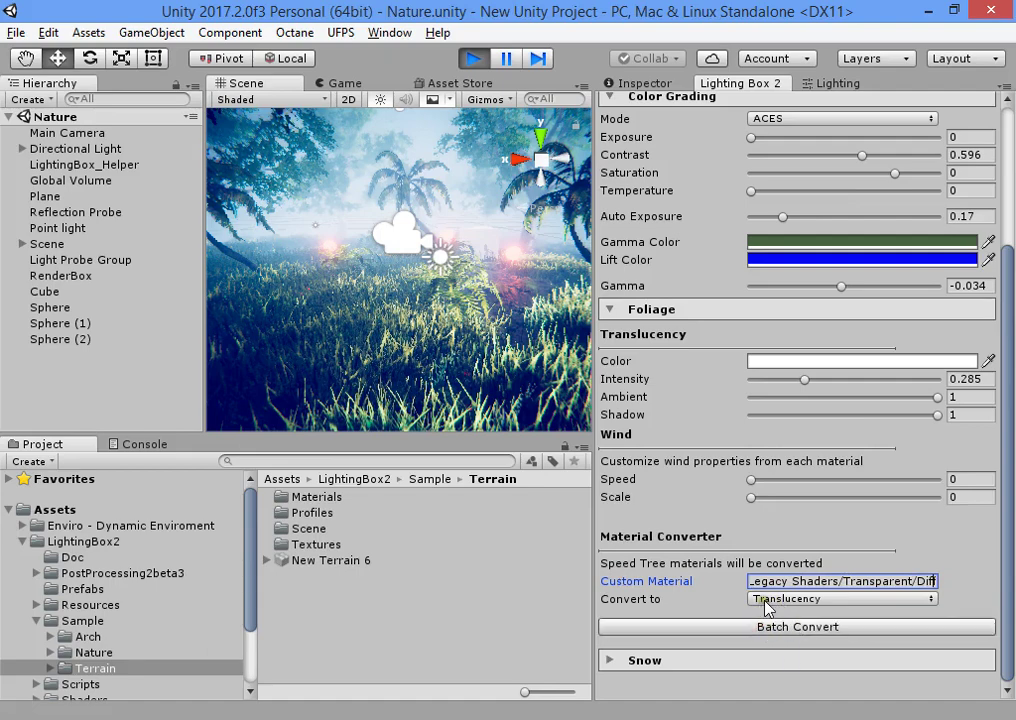
# - Select a grass patch in the scene and look through the LightingBox and Nature shaders available for its material
pyautogui.click(395, 332)
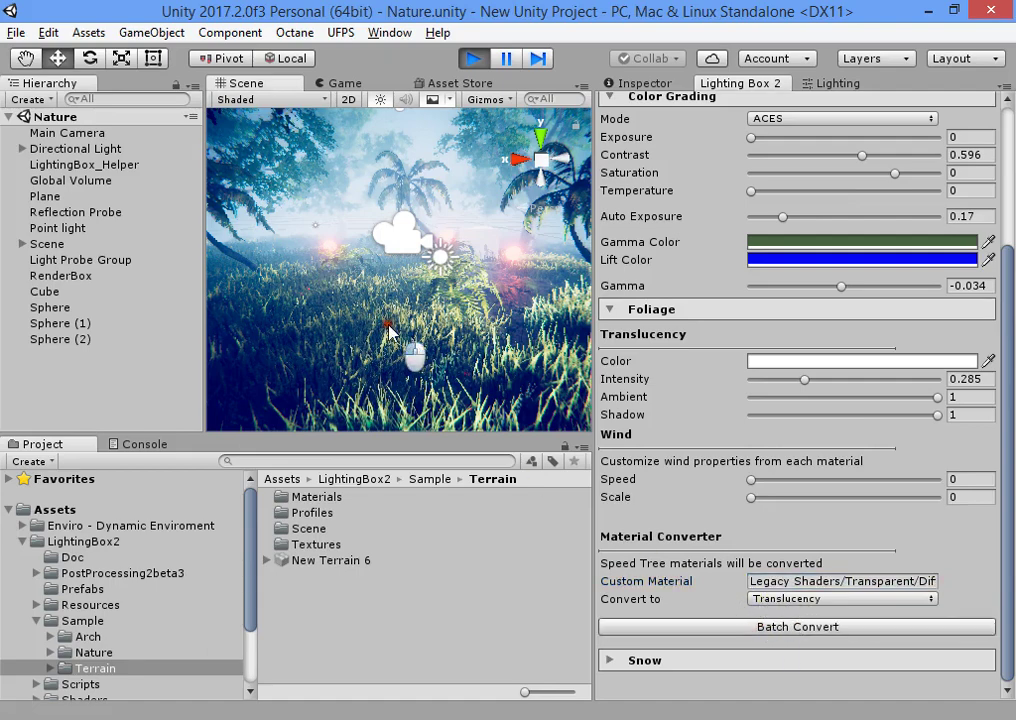
pyautogui.click(657, 83)
pyautogui.click(665, 385)
pyautogui.click(737, 382)
pyautogui.moveTo(745, 418)
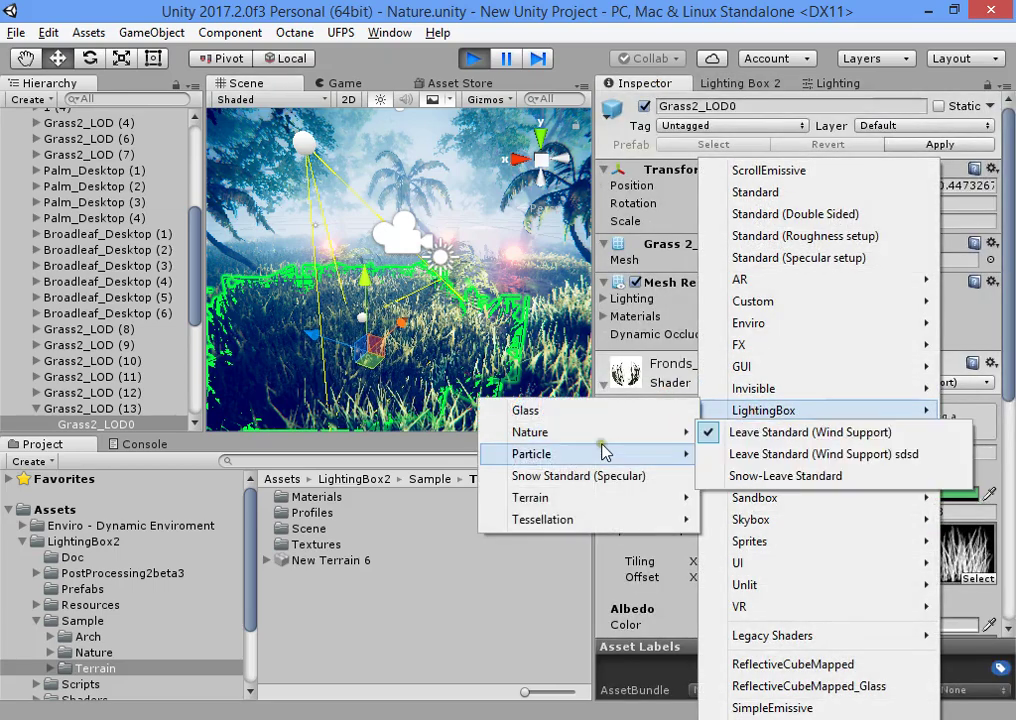
pyautogui.moveTo(600, 432)
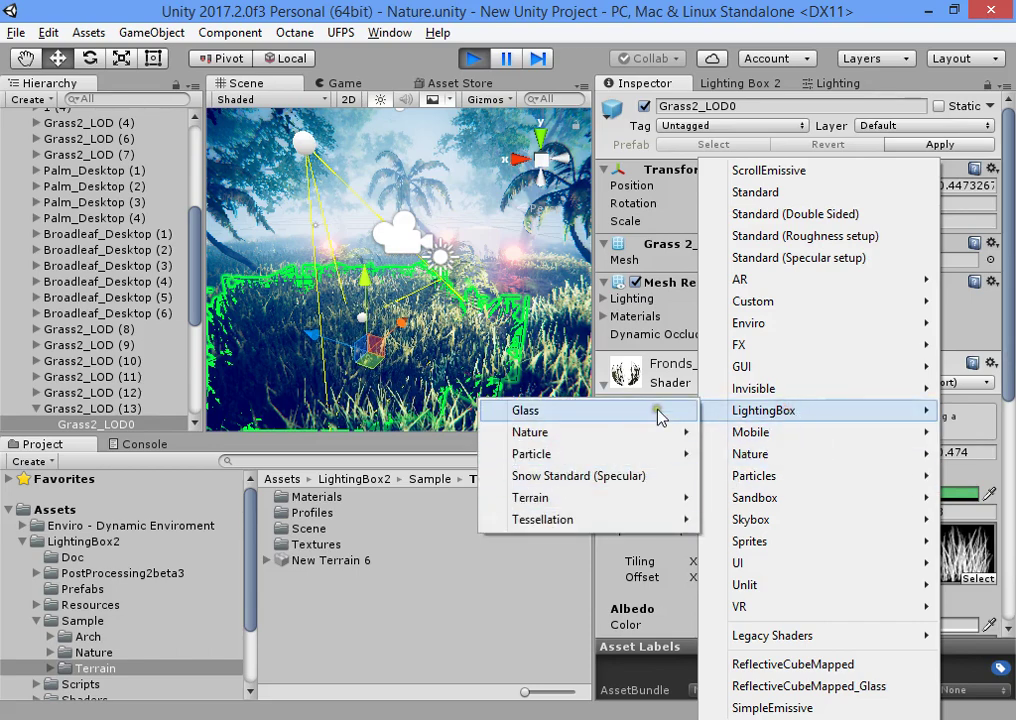
pyautogui.moveTo(745, 454)
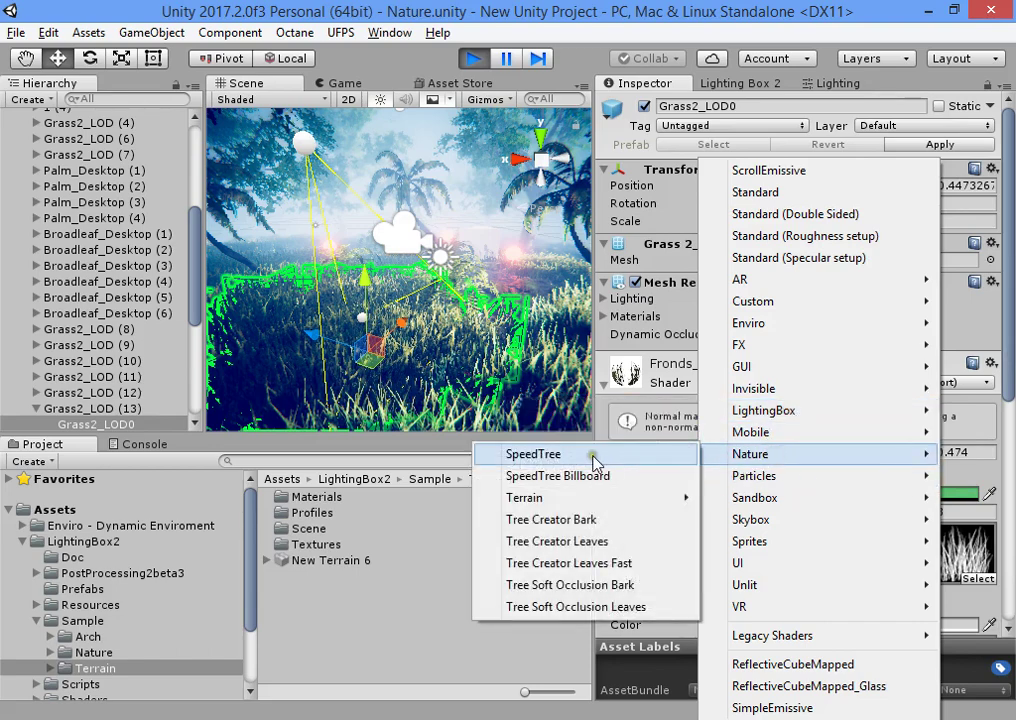
# - Return to the Foliage settings, batch-convert the materials to Speed Tree and check the grass in the Scene and Game views
pyautogui.click(745, 84)
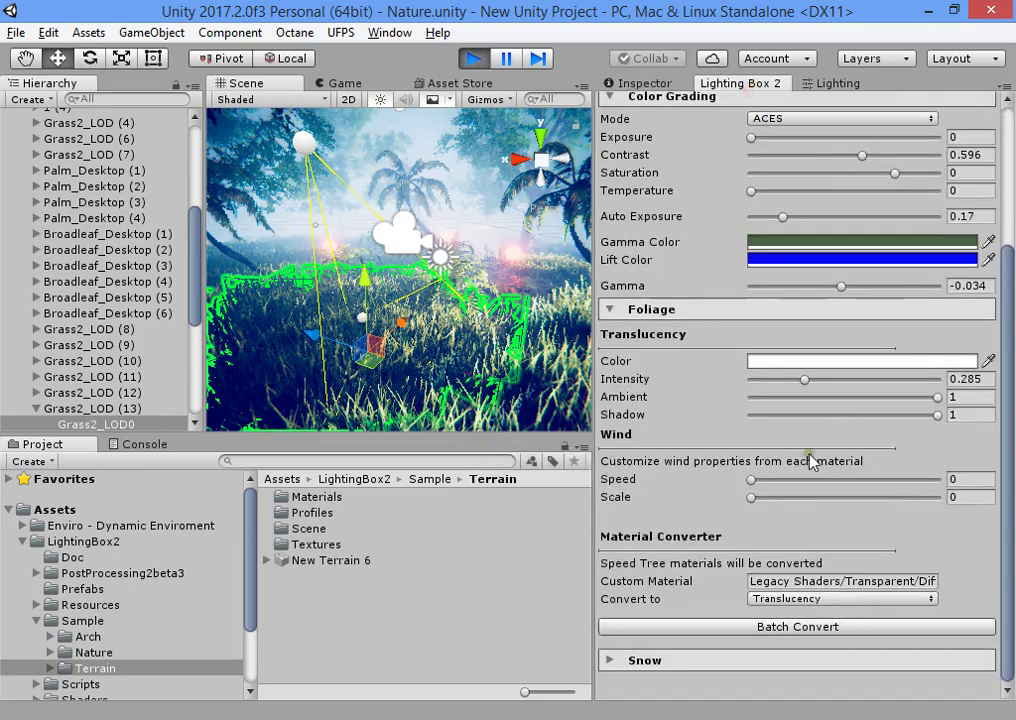
pyautogui.click(812, 598)
pyautogui.click(800, 666)
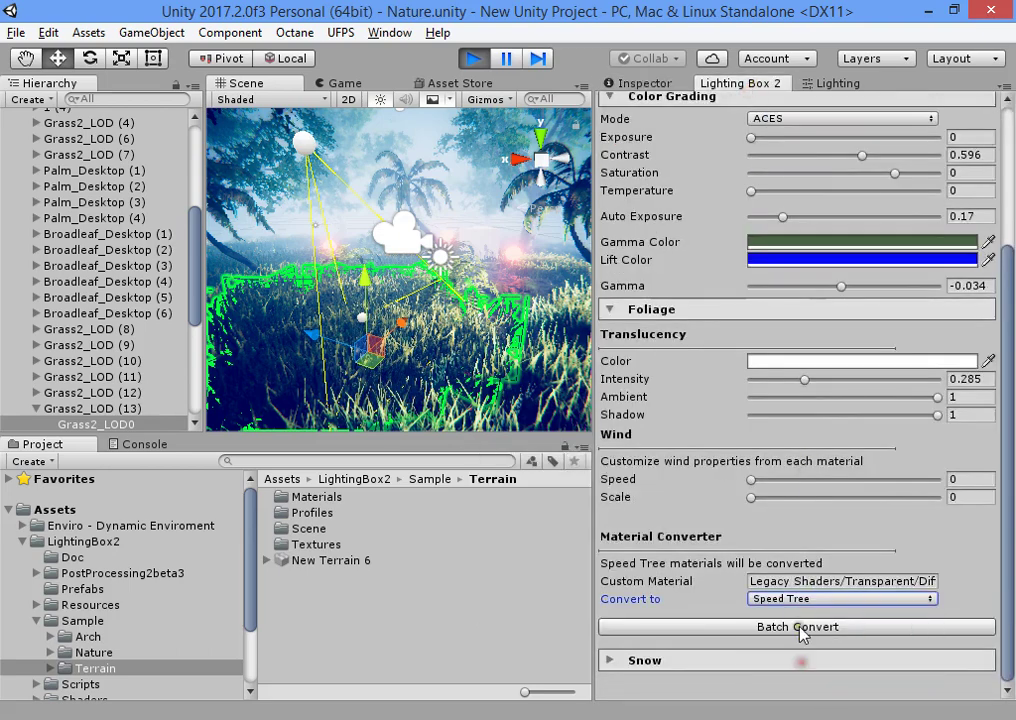
pyautogui.click(797, 626)
pyautogui.moveTo(500, 383); pyautogui.dragTo(392, 300, button='right')
pyautogui.scroll(-4, 392, 300)
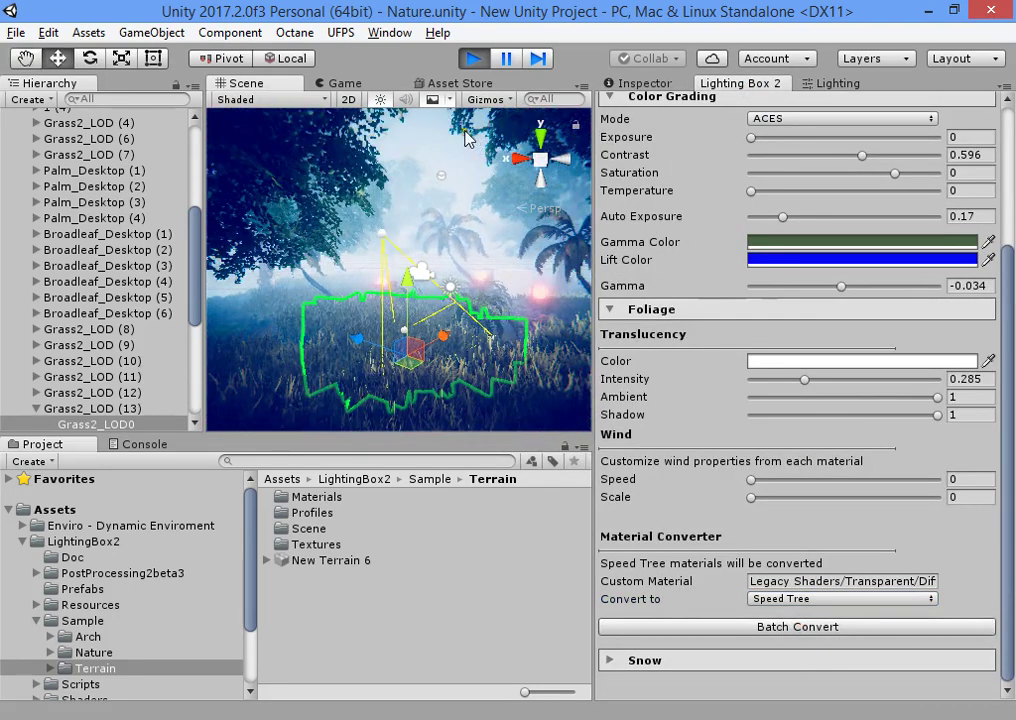
pyautogui.click(458, 132)
pyautogui.click(352, 83)
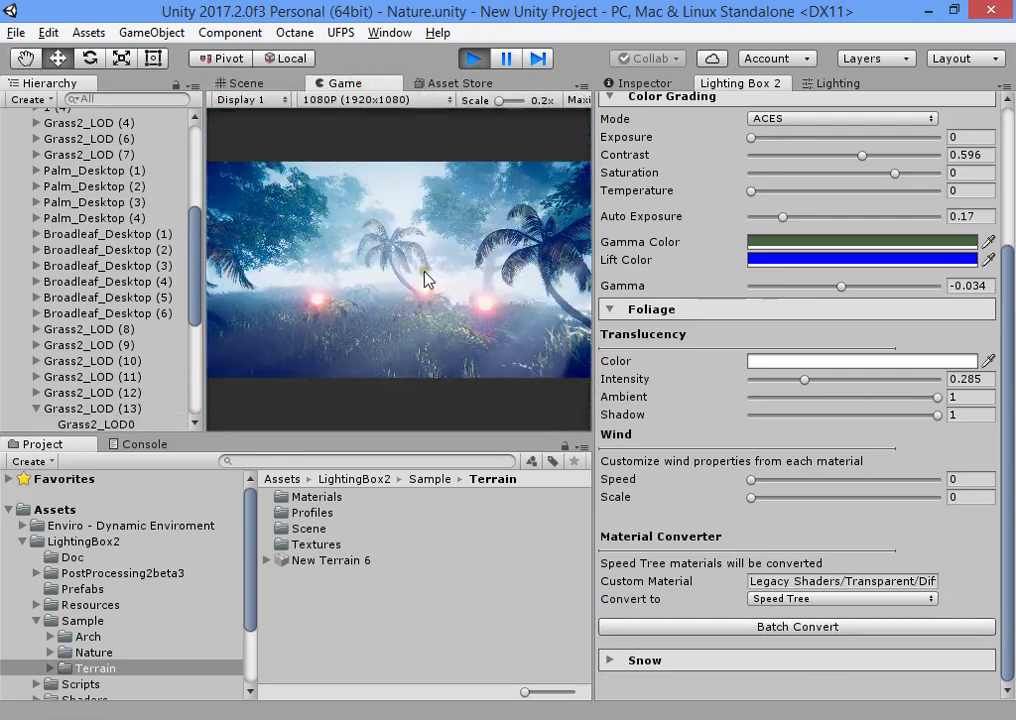
# - Batch-convert the foliage materials back to Translucency while watching the Game view
pyautogui.click(808, 599)
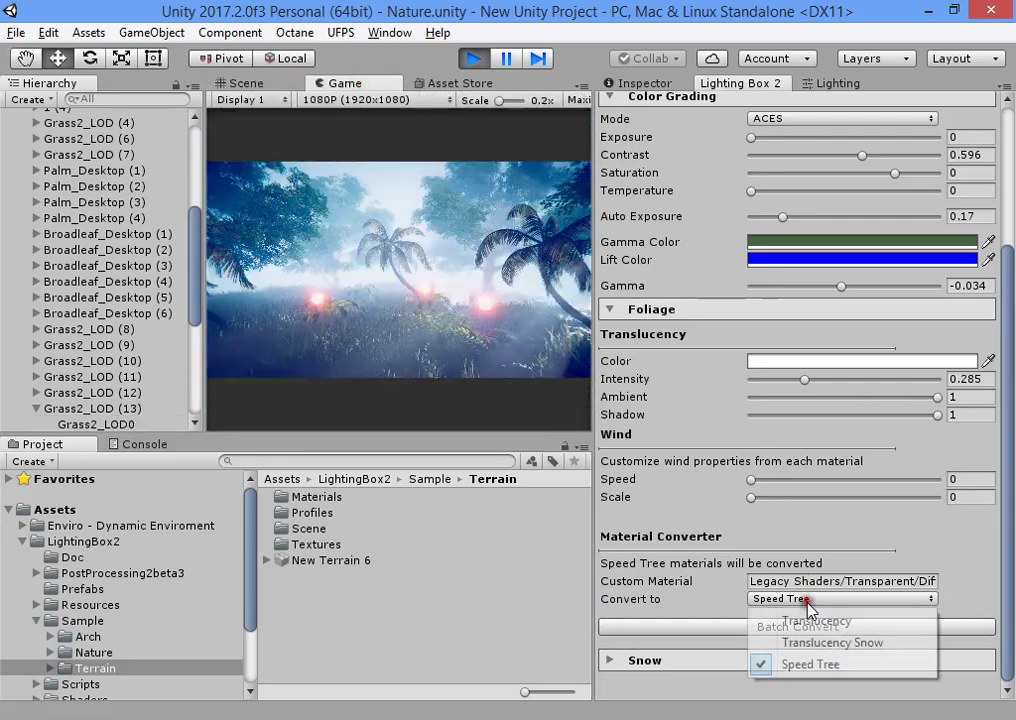
pyautogui.click(786, 622)
pyautogui.click(785, 626)
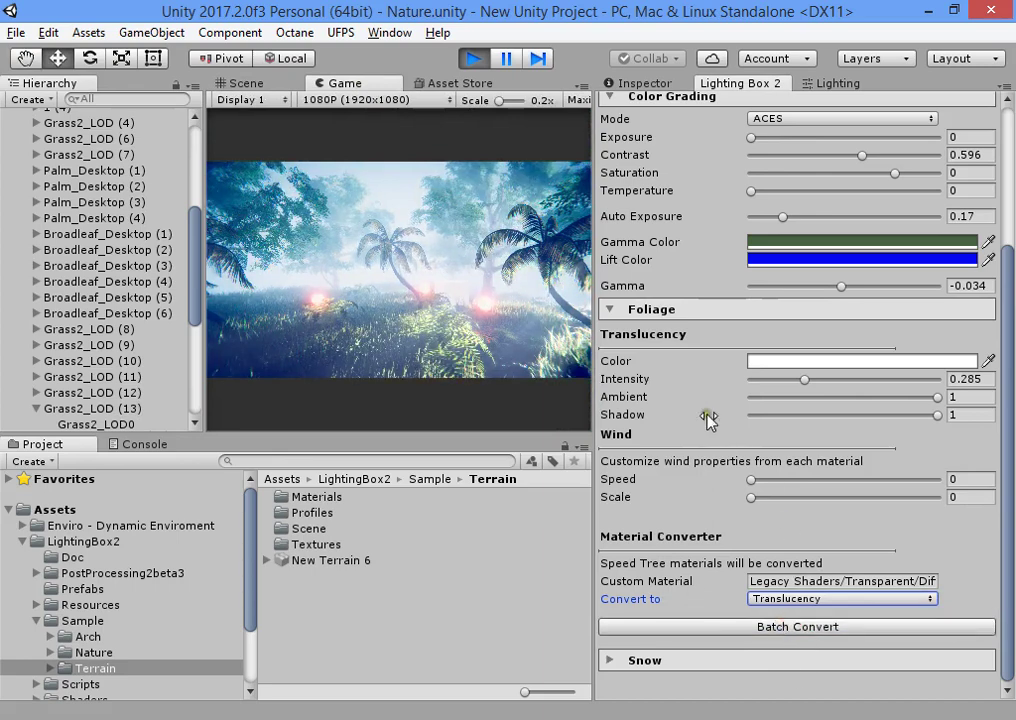
# - Set the foliage Translucency Intensity to 0.351, Ambient to 0.973 and Shadow to 0.872
pyautogui.moveTo(800, 381); pyautogui.dragTo(948, 405)
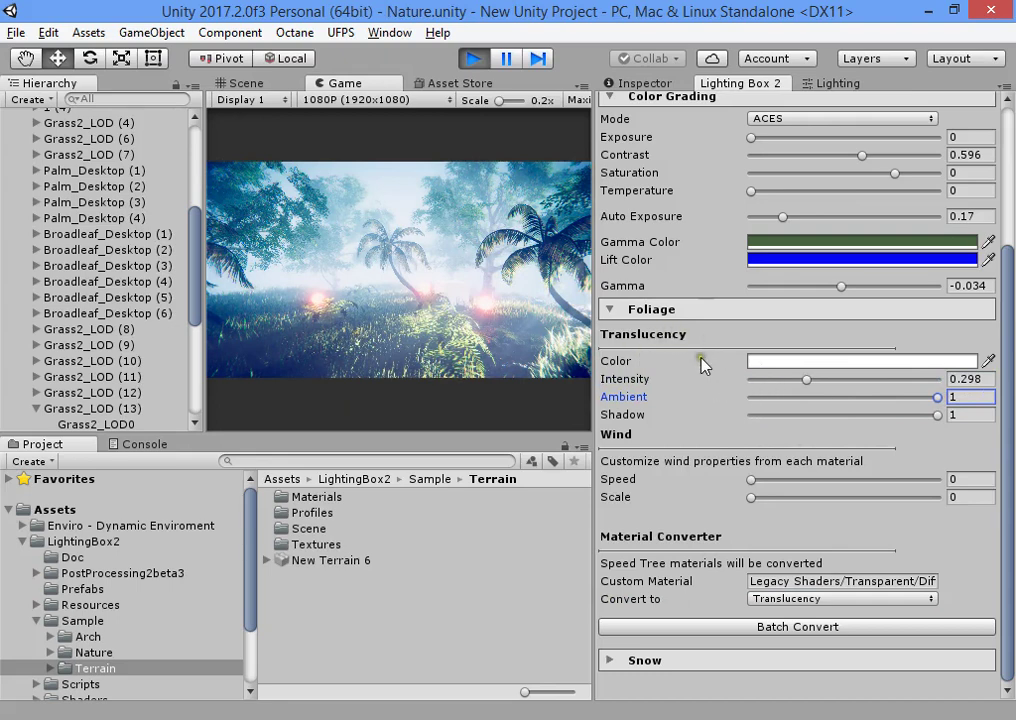
pyautogui.moveTo(836, 415); pyautogui.dragTo(916, 421)
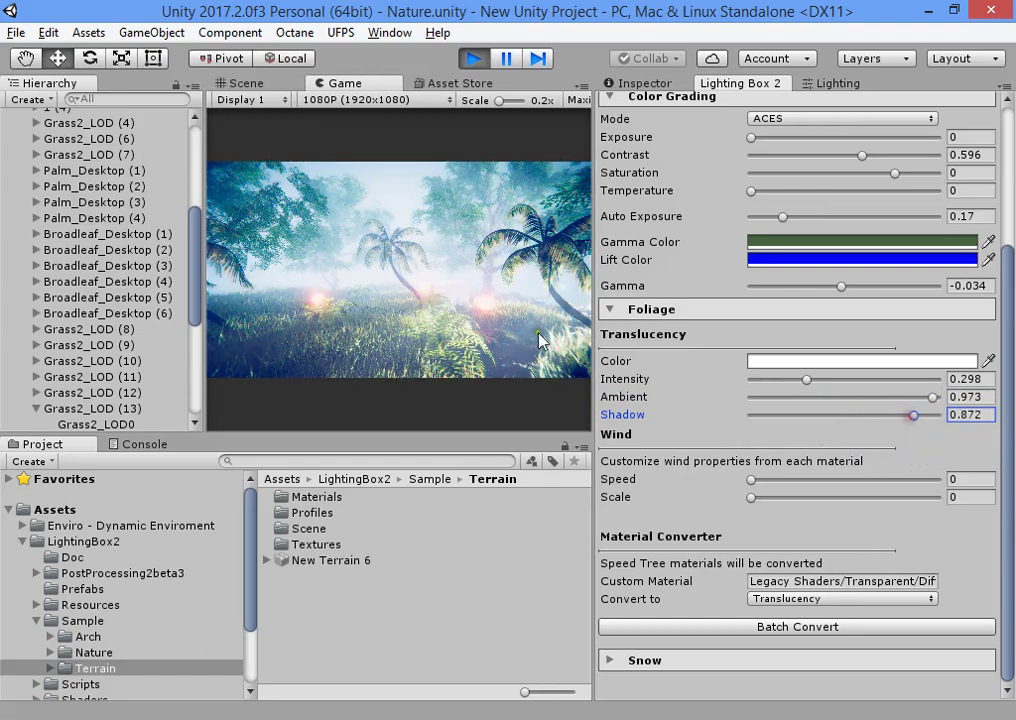
pyautogui.moveTo(806, 380)
pyautogui.mouseDown()
pyautogui.moveTo(737, 380)
pyautogui.moveTo(923, 380)
pyautogui.moveTo(752, 383)
pyautogui.moveTo(822, 388)
pyautogui.mouseUp()
# - Try different foliage Translucency colors, then restore white
pyautogui.click(822, 361)
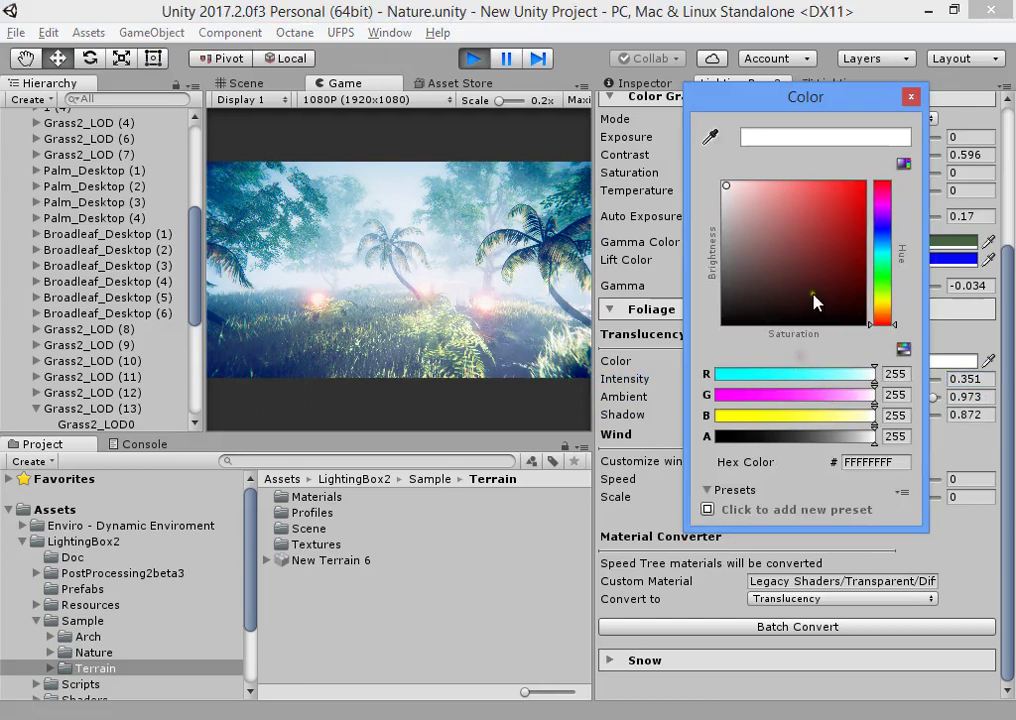
pyautogui.moveTo(816, 302); pyautogui.dragTo(884, 182)
pyautogui.moveTo(878, 287); pyautogui.dragTo(895, 313)
pyautogui.click(626, 205)
pyautogui.click(803, 362)
pyautogui.moveTo(798, 284); pyautogui.dragTo(545, 107)
pyautogui.rightClick(388, 294)
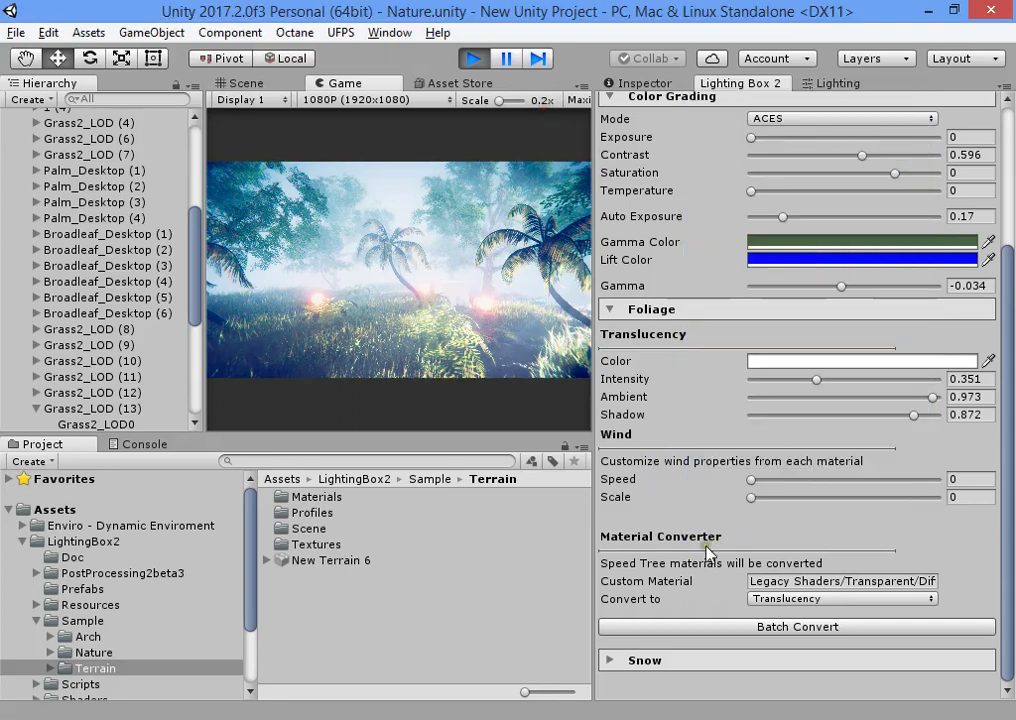
# - Set the foliage Wind Speed to 5.95 and Scale to 20.7
pyautogui.moveTo(752, 480); pyautogui.dragTo(780, 480)
pyautogui.moveTo(752, 497); pyautogui.dragTo(872, 480)
pyautogui.moveTo(802, 505)
pyautogui.mouseDown()
pyautogui.moveTo(826, 505)
pyautogui.moveTo(787, 507)
pyautogui.mouseUp()
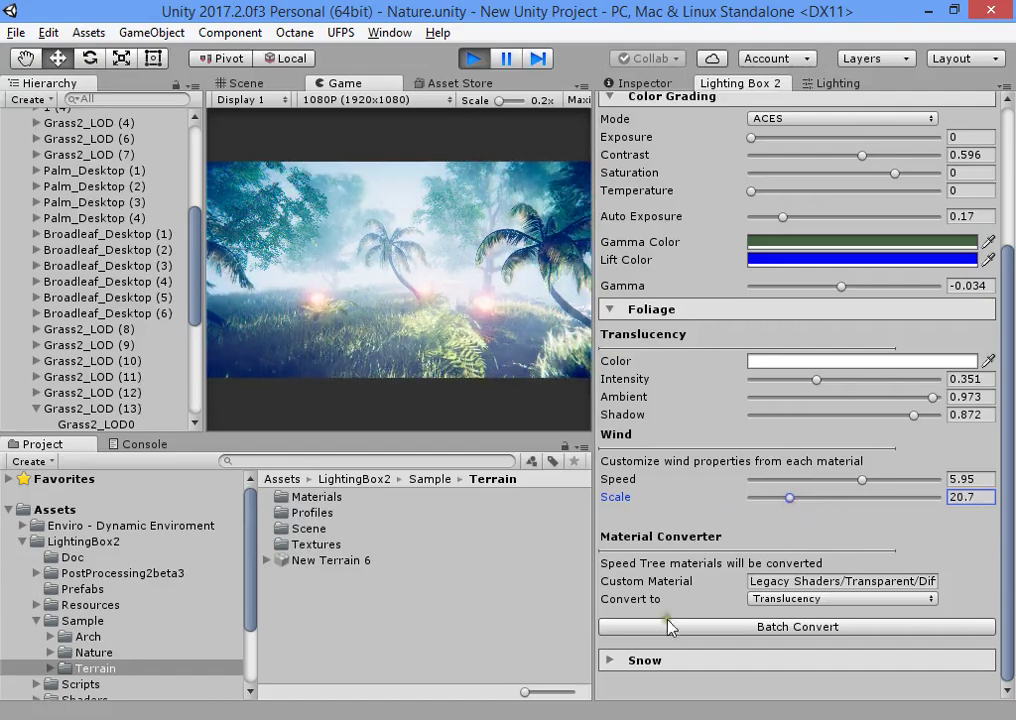
# - Open the Snow settings and examine the texture, intensity and material converter options
pyautogui.click(668, 660)
pyautogui.scroll(-5, 670, 660)
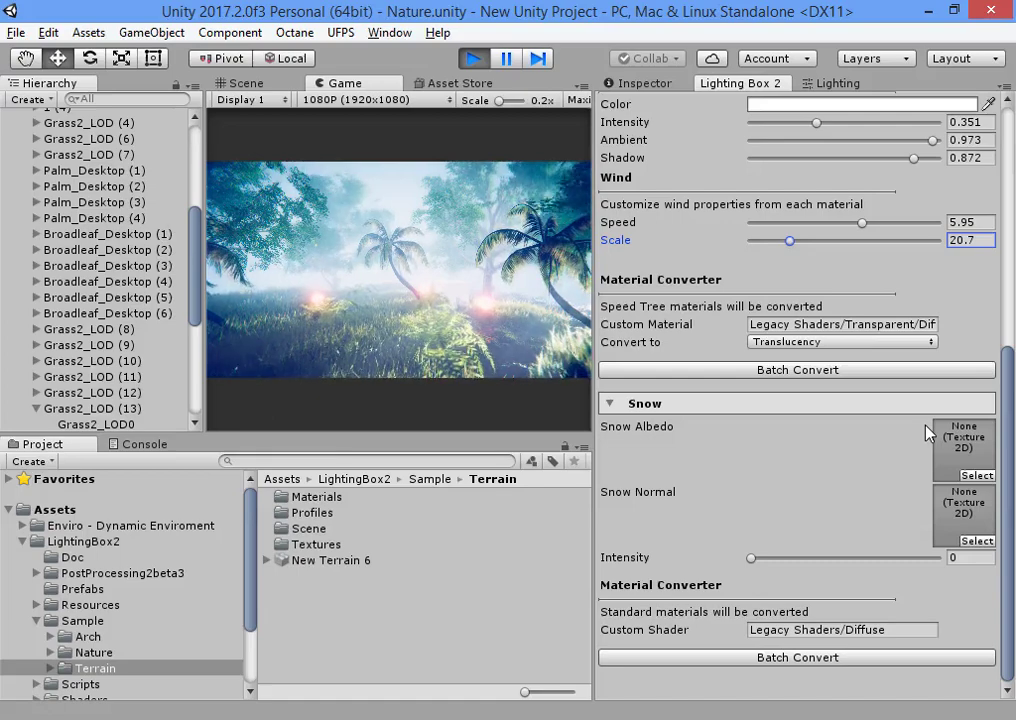
pyautogui.scroll(9, 835, 336)
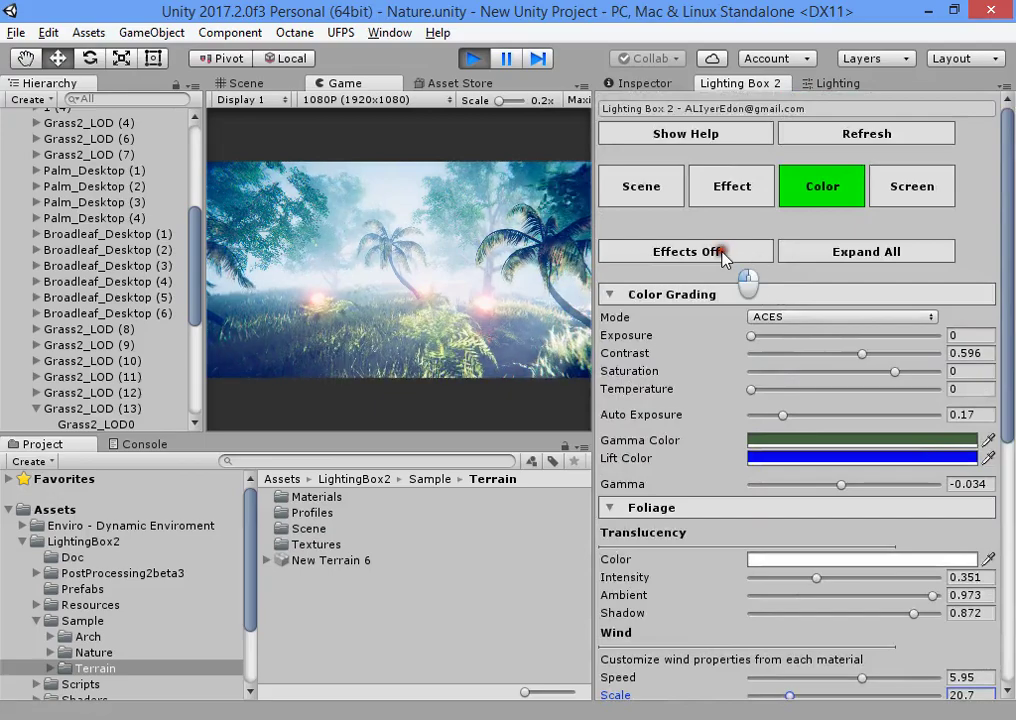
# - Toggle all Lighting Box effects off and on repeatedly to compare the running game, finishing with the effects on
pyautogui.click(722, 253)
pyautogui.click(722, 253)
pyautogui.click(723, 254)
pyautogui.click(723, 254)
pyautogui.click(724, 255)
pyautogui.click(725, 256)
pyautogui.click(726, 258)
pyautogui.click(726, 258)
pyautogui.click(726, 260)
pyautogui.click(727, 261)
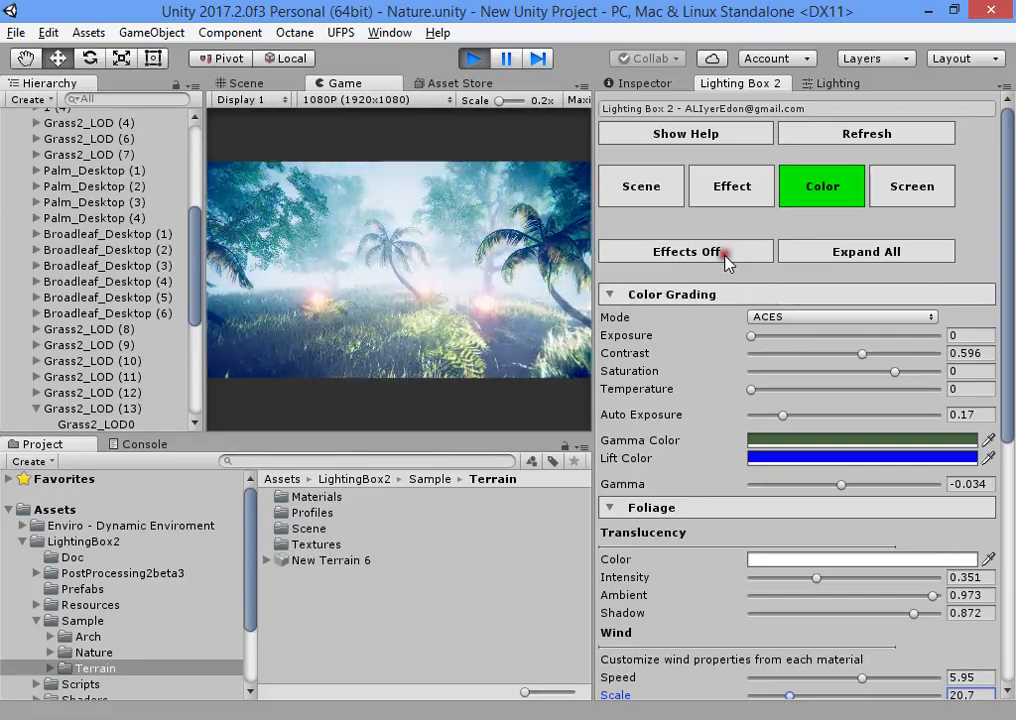
pyautogui.click(727, 261)
pyautogui.click(727, 261)
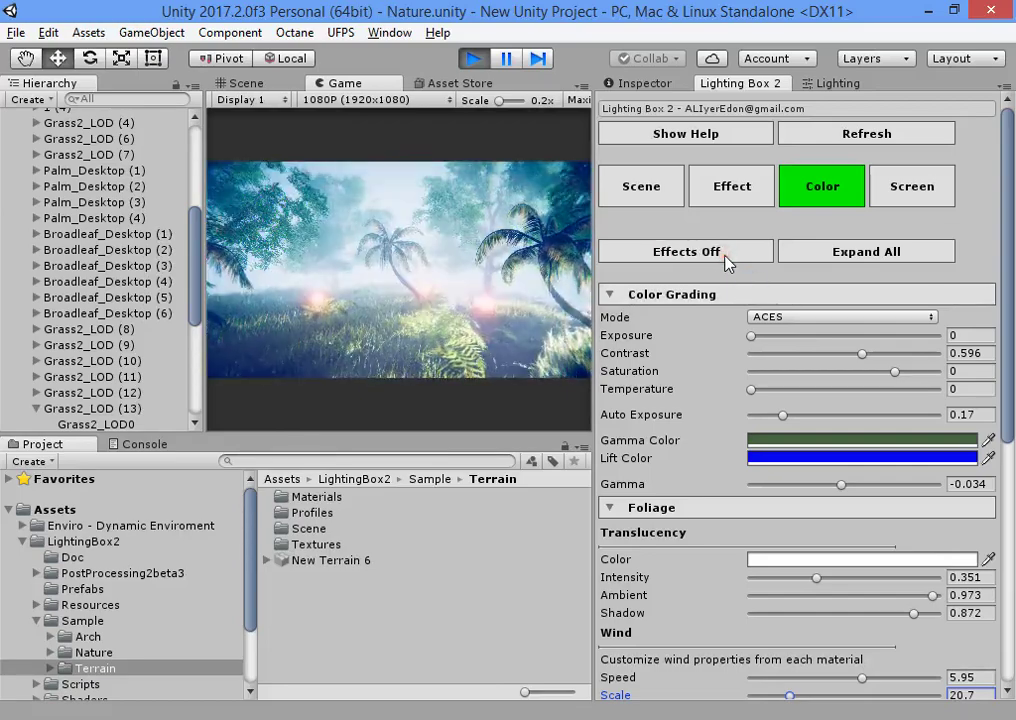
pyautogui.click(727, 262)
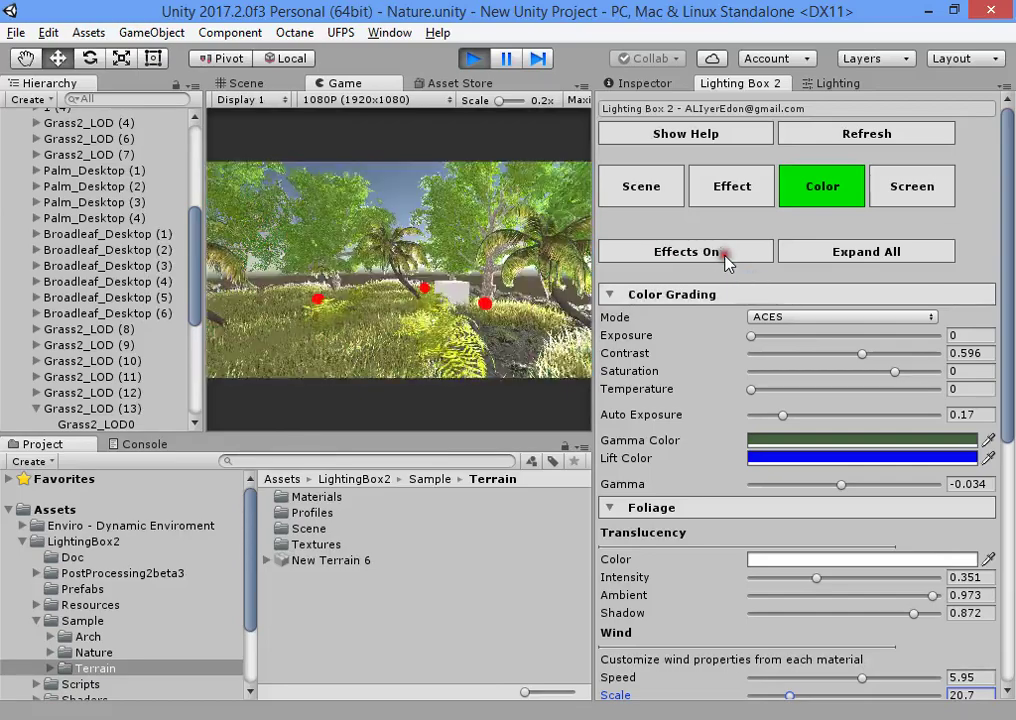
pyautogui.click(727, 261)
pyautogui.click(727, 261)
pyautogui.click(727, 261)
pyautogui.click(727, 261)
pyautogui.click(727, 261)
pyautogui.click(728, 251)
# - Collapse the Color Grading, Foliage and Snow sections
pyautogui.click(709, 296)
pyautogui.click(709, 321)
pyautogui.click(702, 348)
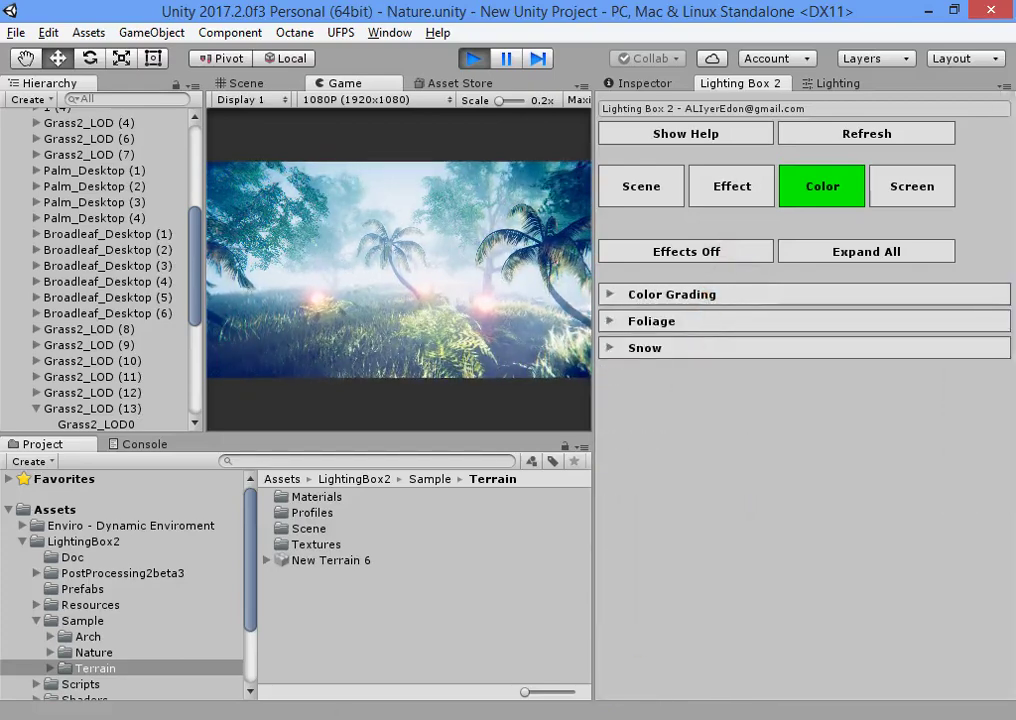